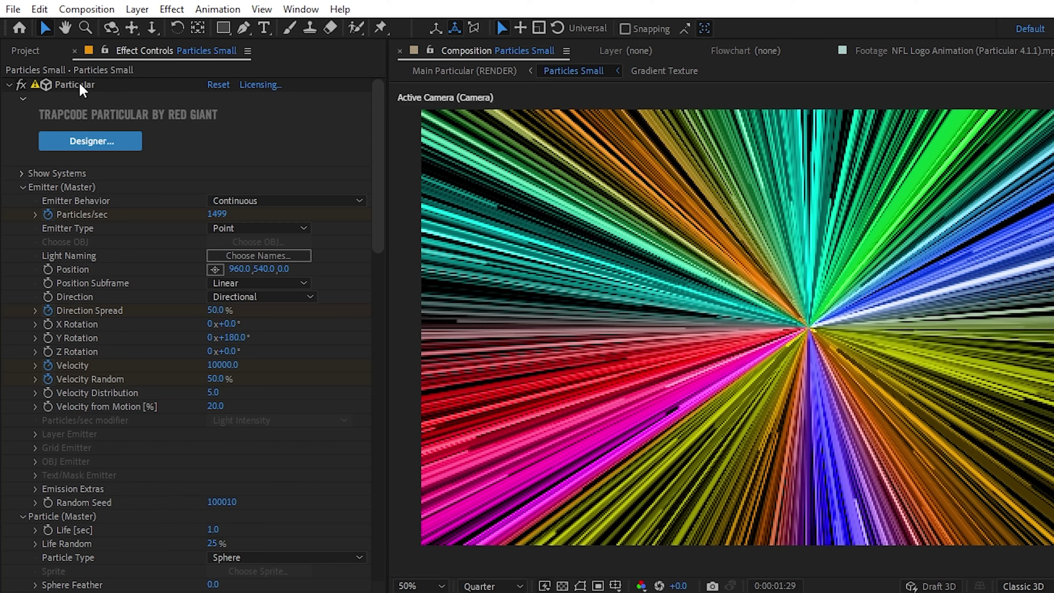
click(80, 85)
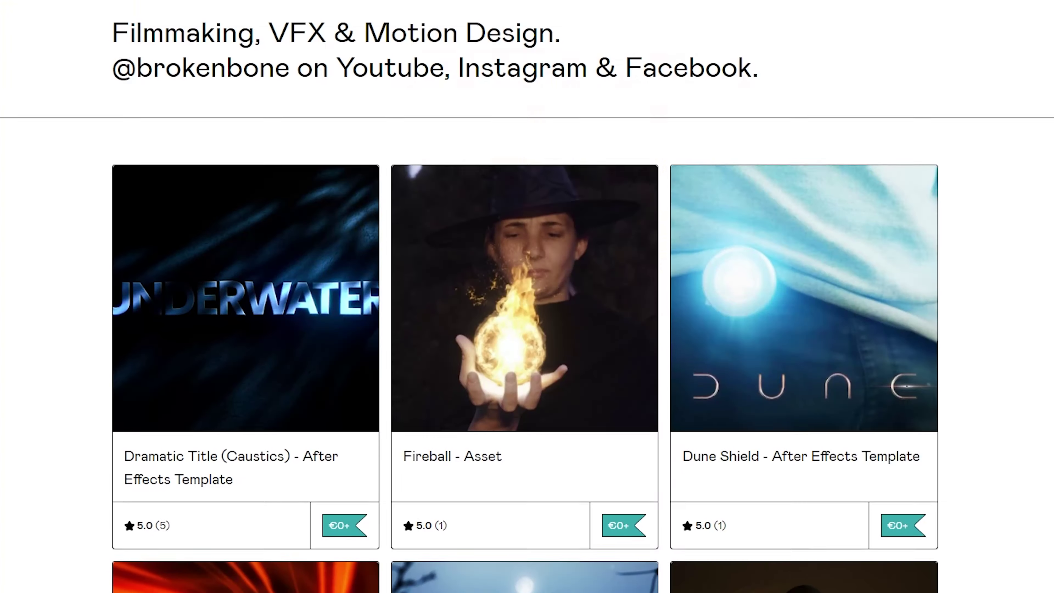
Step: Browse the downloadable project files listed on the creator's store page
scroll(527, 296, down, 5)
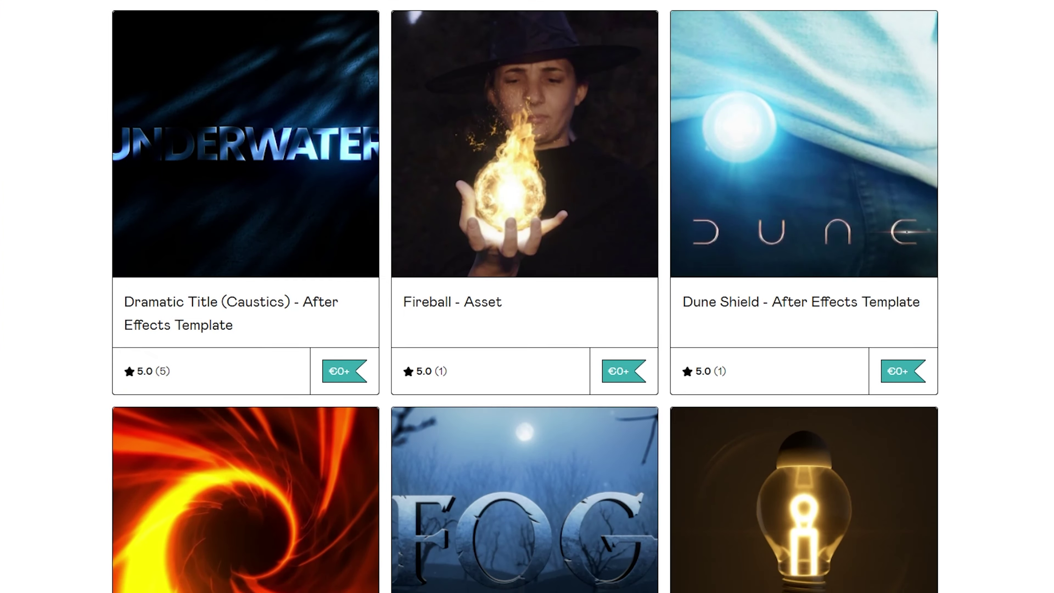
scroll(527, 297, down, 5)
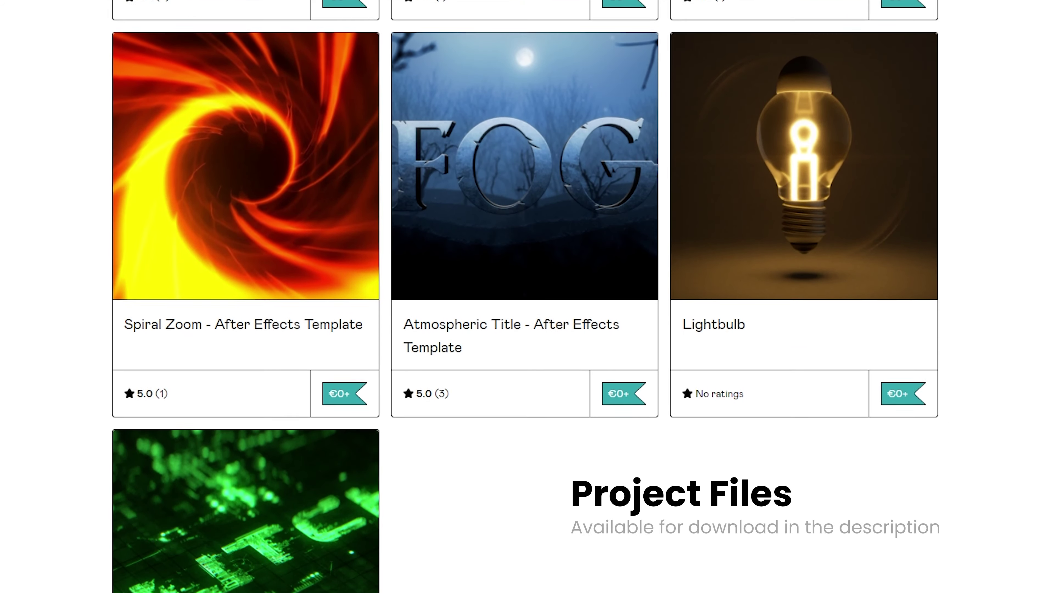
scroll(527, 297, down, 2)
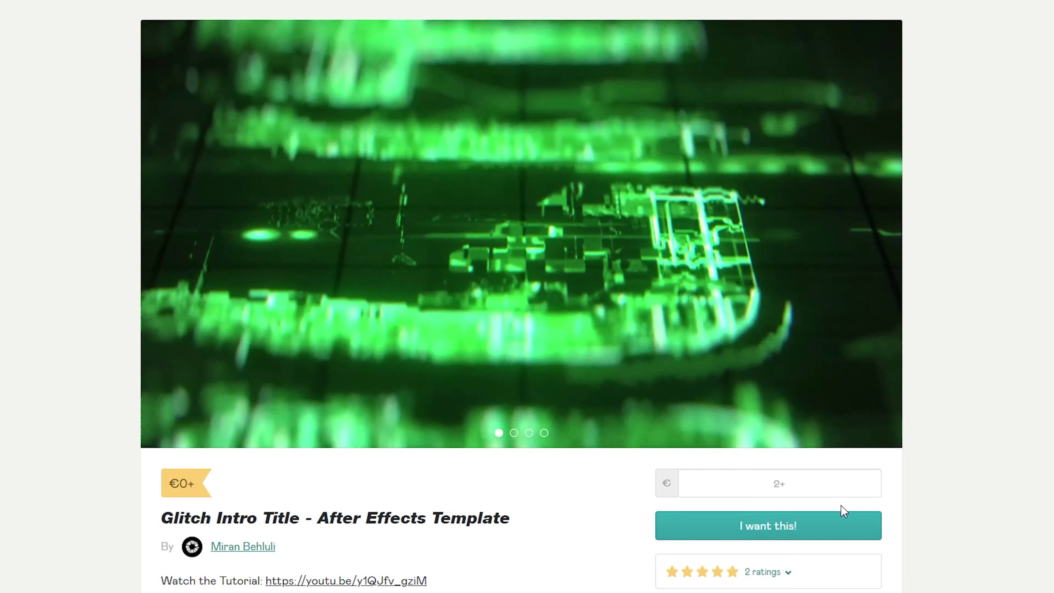
Step: Enter 69 as the euro amount to pay for the Glitch Intro Title template
click(817, 486)
text(0)
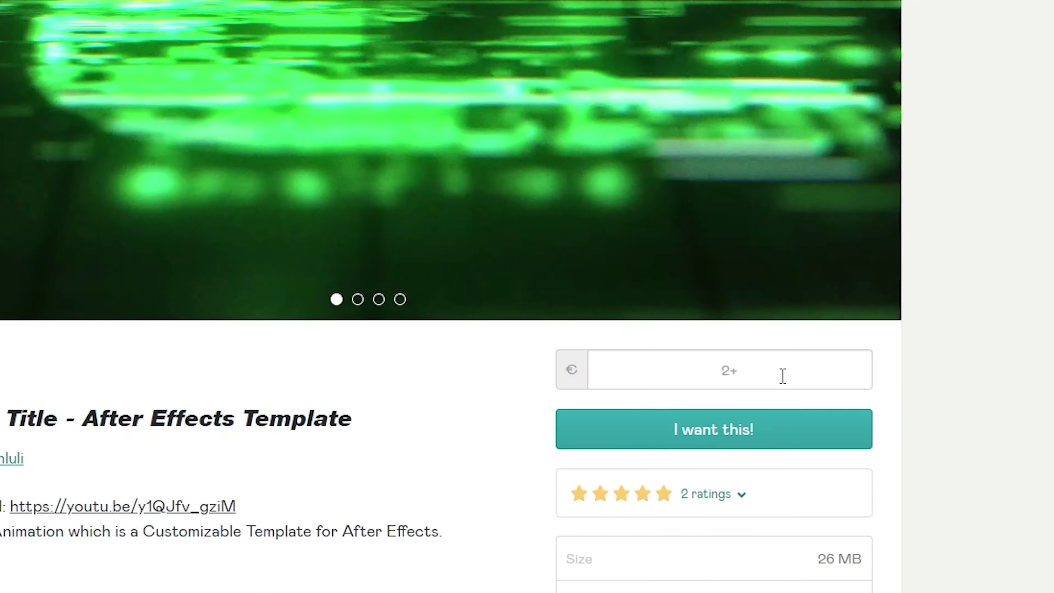
key(BackSpace)
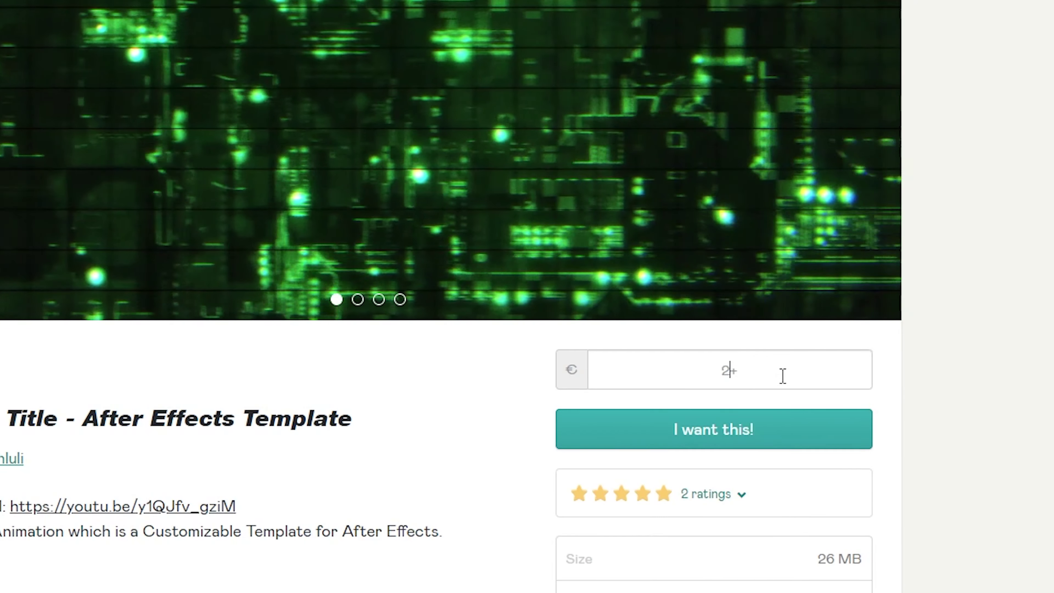
text(69)
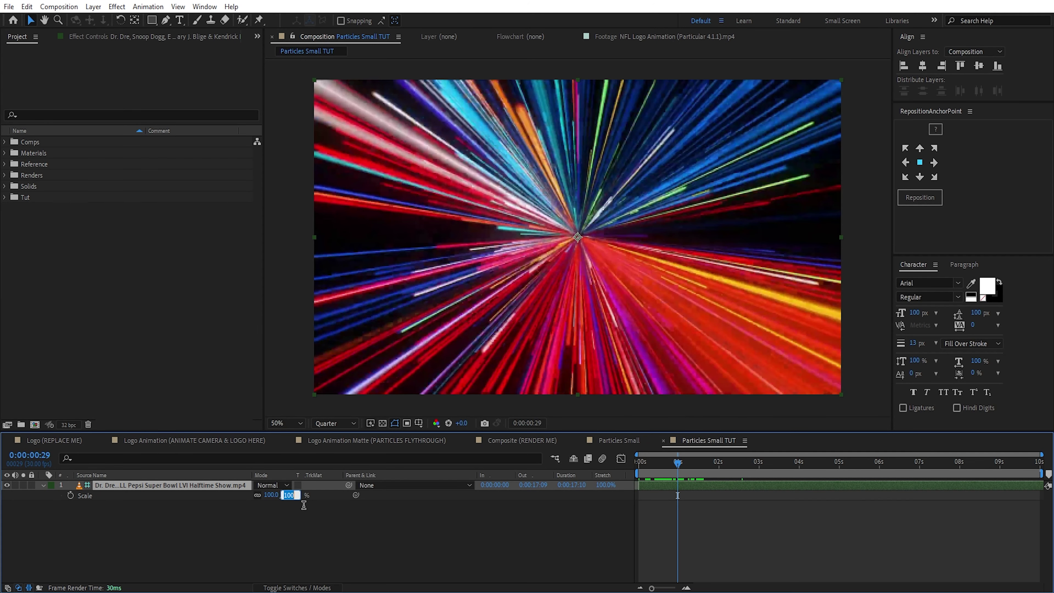
Step: Scale the halftime show reference video to 35% and align it to the composition's bottom-right corner
text(35)
key(Return)
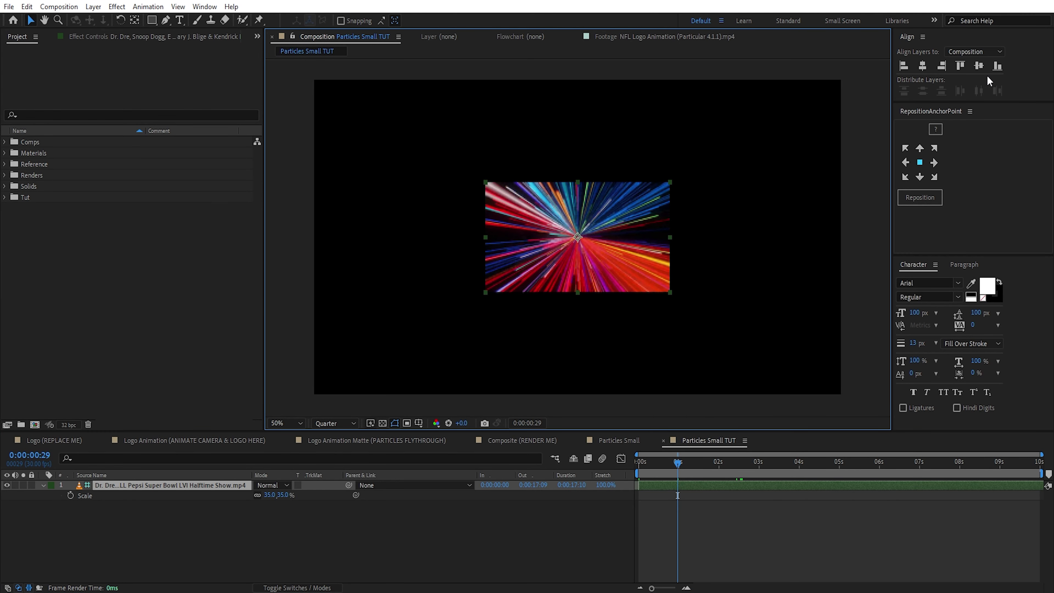
click(997, 66)
click(947, 65)
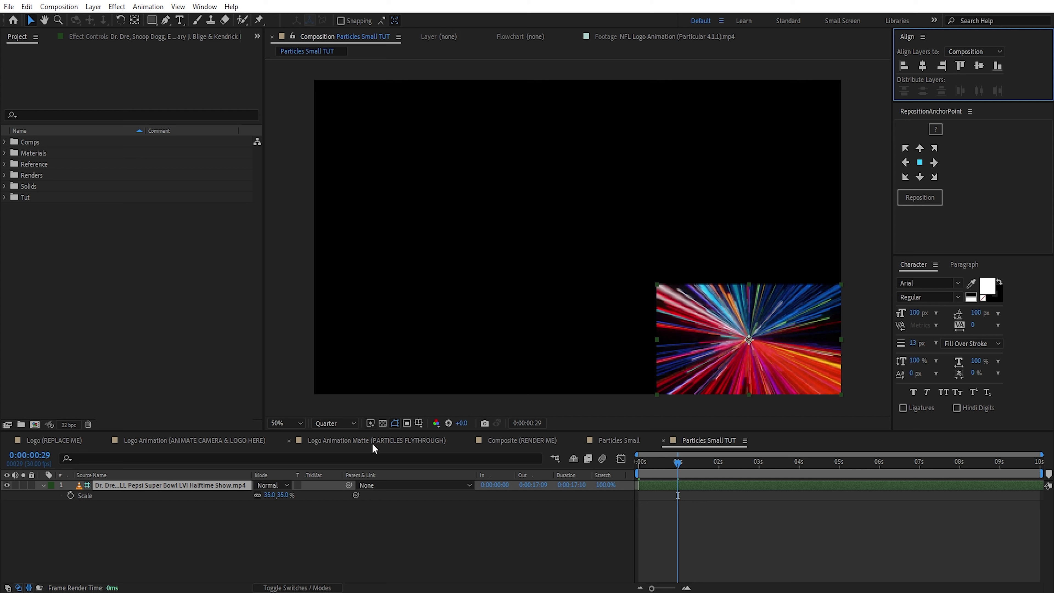
right_click(214, 487)
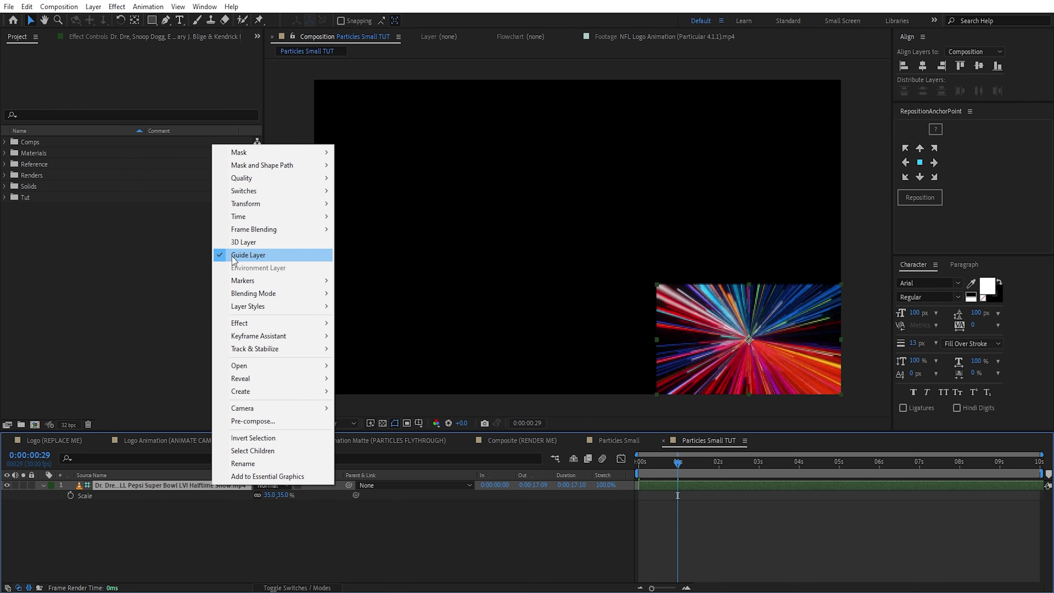
Step: Create a white 2300 x 2300 px solid named Particles Small
click(137, 9)
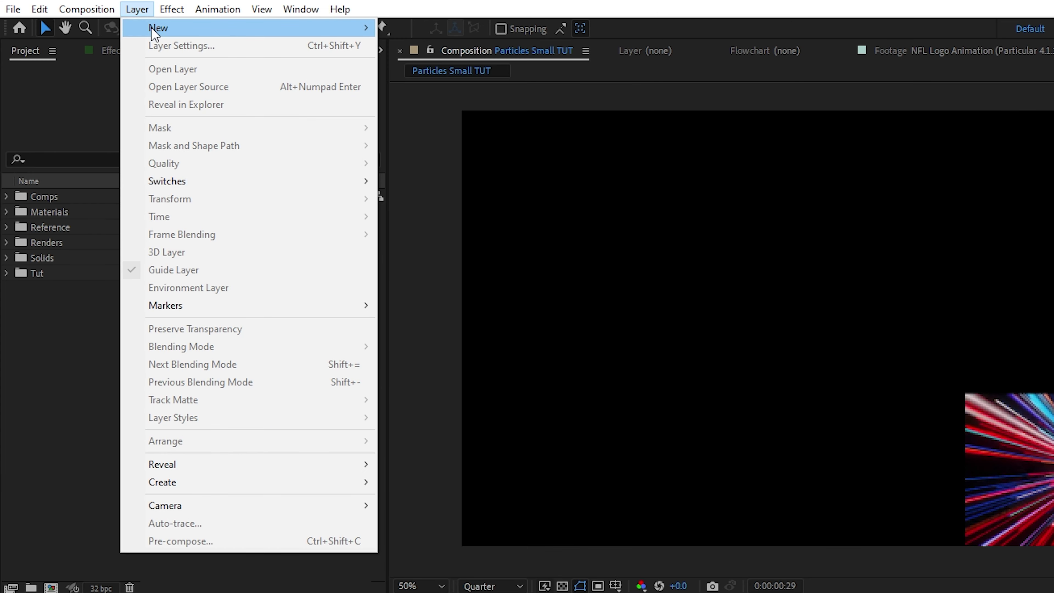
mouse_move(151, 28)
click(408, 47)
click(266, 327)
text(2300)
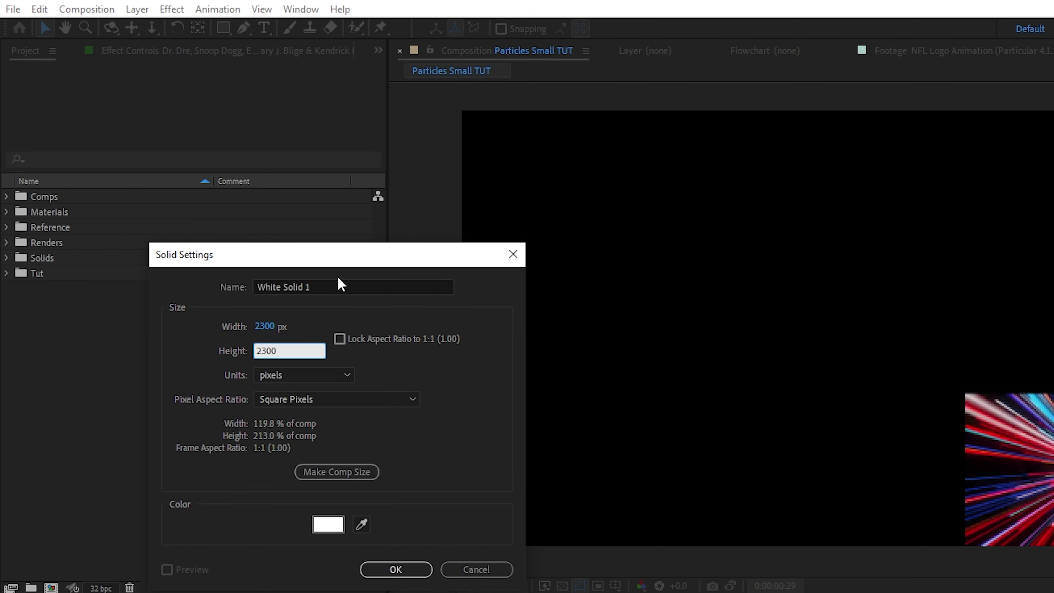
click(341, 284)
text(Particles Small)
key(Return)
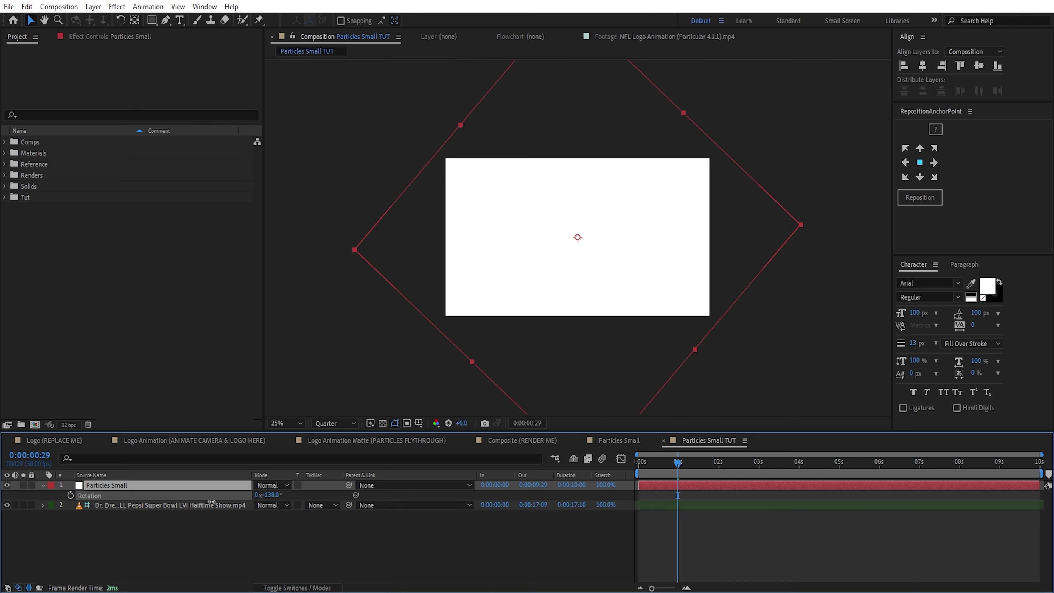
Step: Change the Particles Small TUT composition size to 2300 x 2300 px with the aspect ratio unlocked
right_click(716, 161)
click(739, 239)
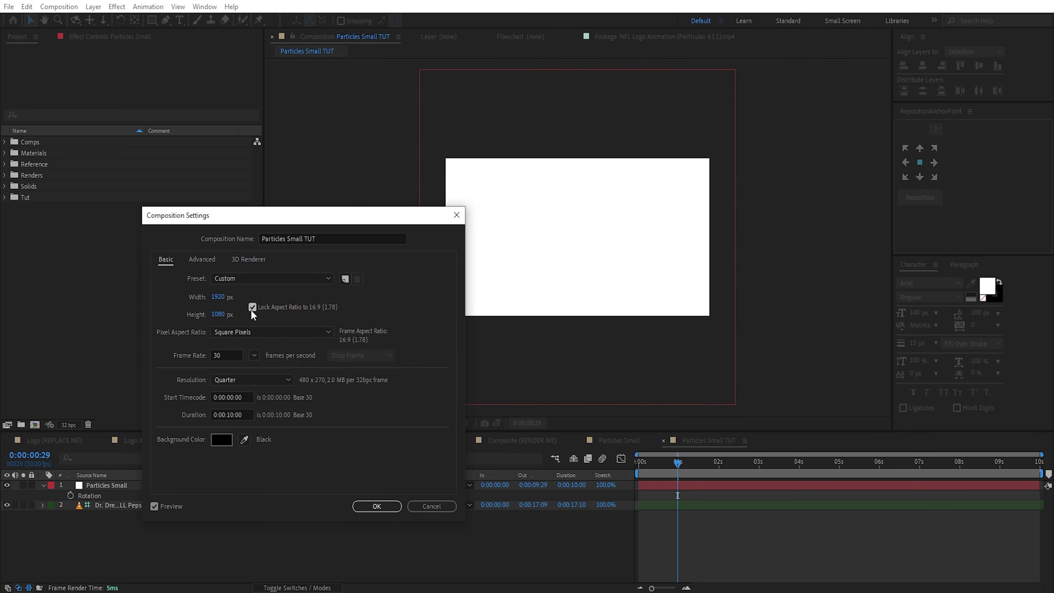
text(2300)
key(Tab)
text(2300)
click(177, 315)
key(Return)
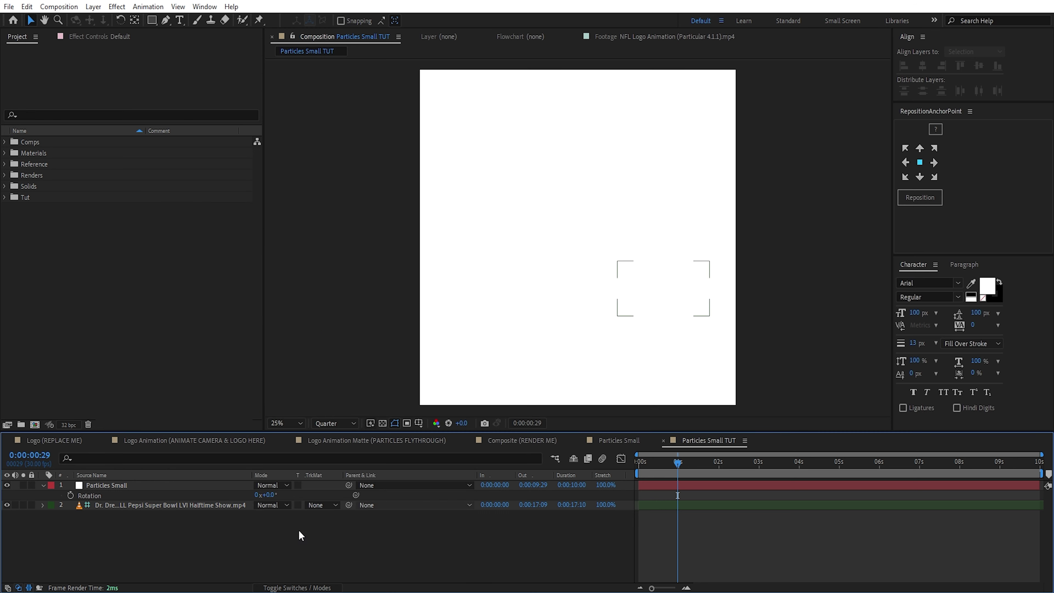
Step: Apply the CC Particle World effect to the Particles Small layer and show its effect settings
click(178, 487)
key(ctrl+space)
text(cc part)
key(Down)
key(Return)
click(122, 36)
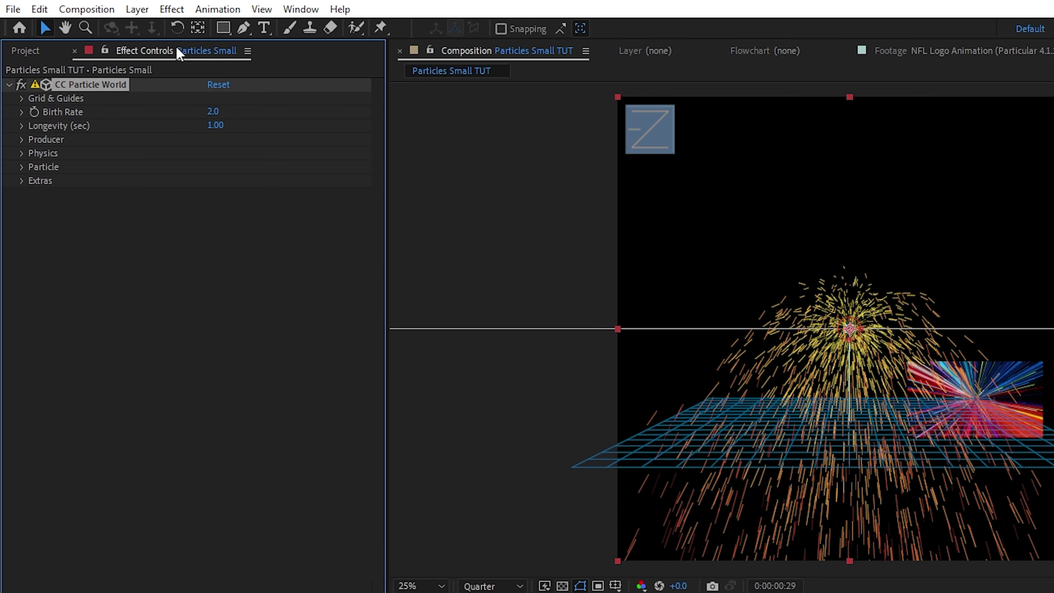
Step: Turn off all the Grid & Guides overlays of CC Particle World, including Grid, Horizon and Axis Box
click(15, 71)
click(212, 167)
click(211, 235)
click(211, 249)
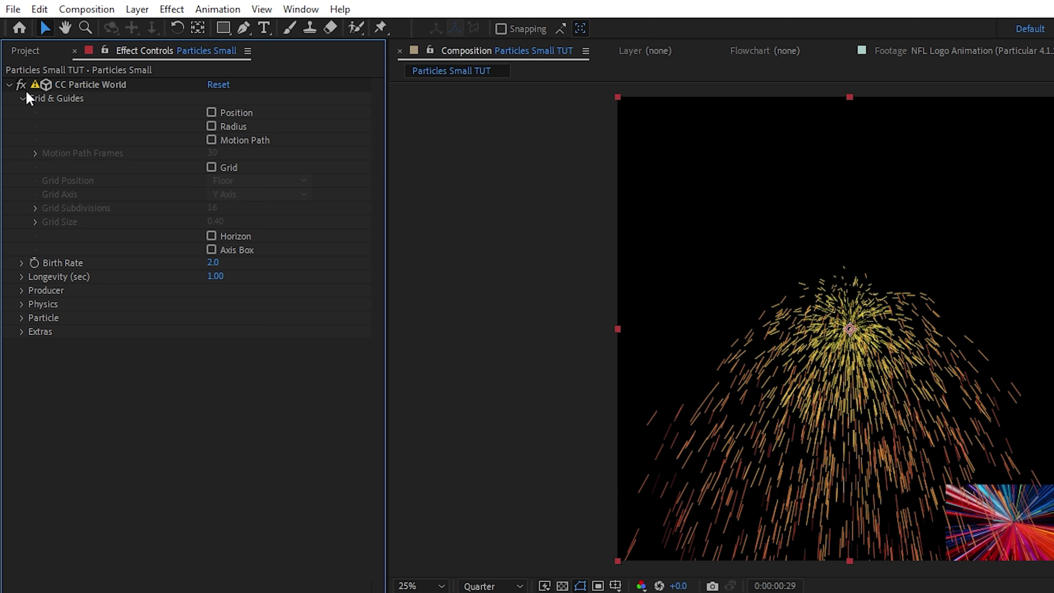
click(22, 98)
Step: Set the Producer's Radius X, Y and Z to 0 so the particles start from one point
click(23, 140)
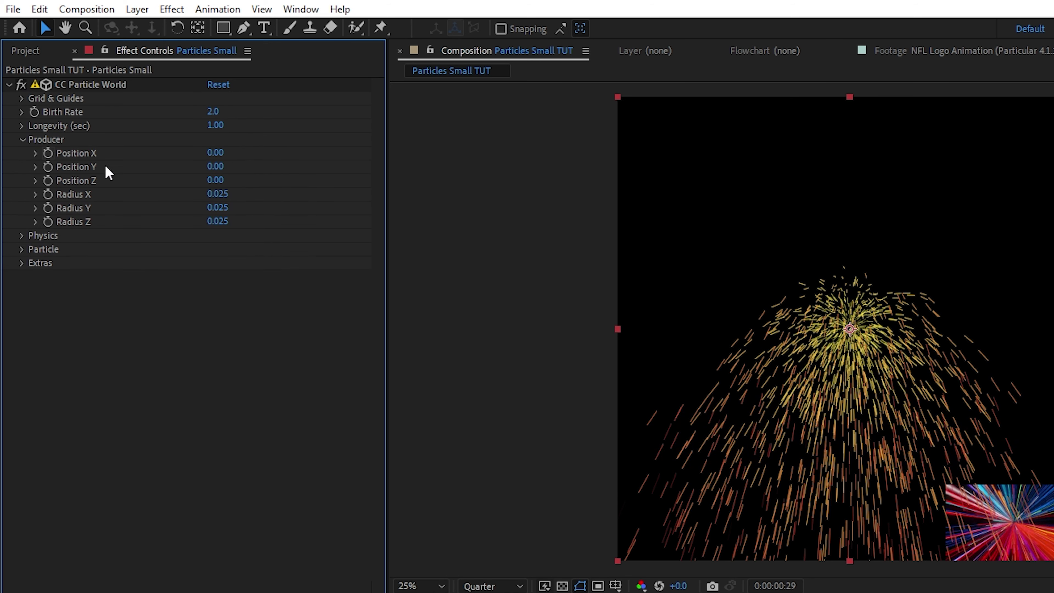
key(Tab)
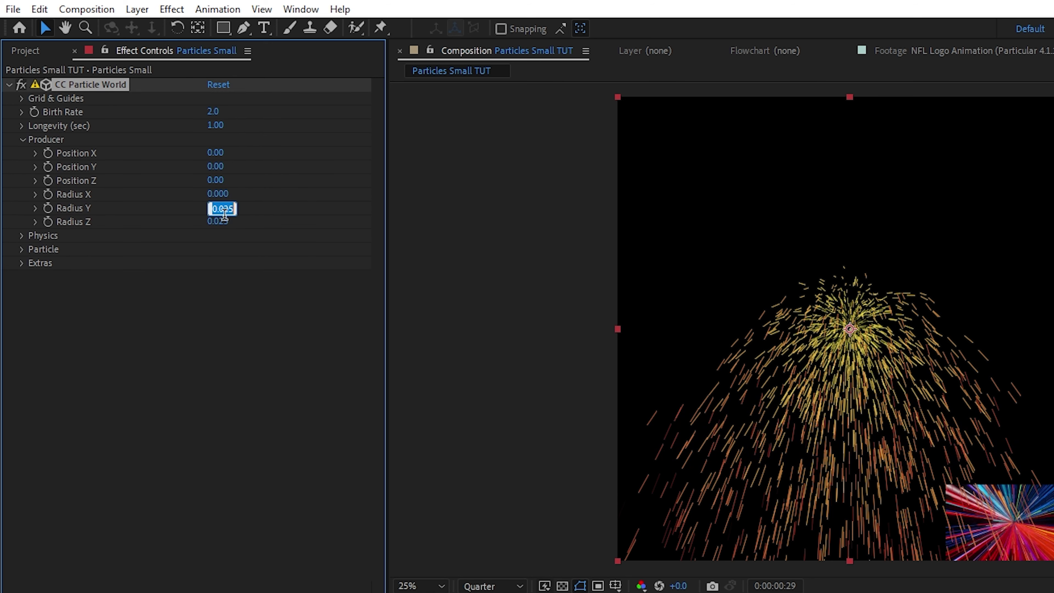
text(0)
key(Tab)
text(0)
key(Return)
Step: Switch the Physics animation type to Cone Axis and set Gravity to 0
click(22, 235)
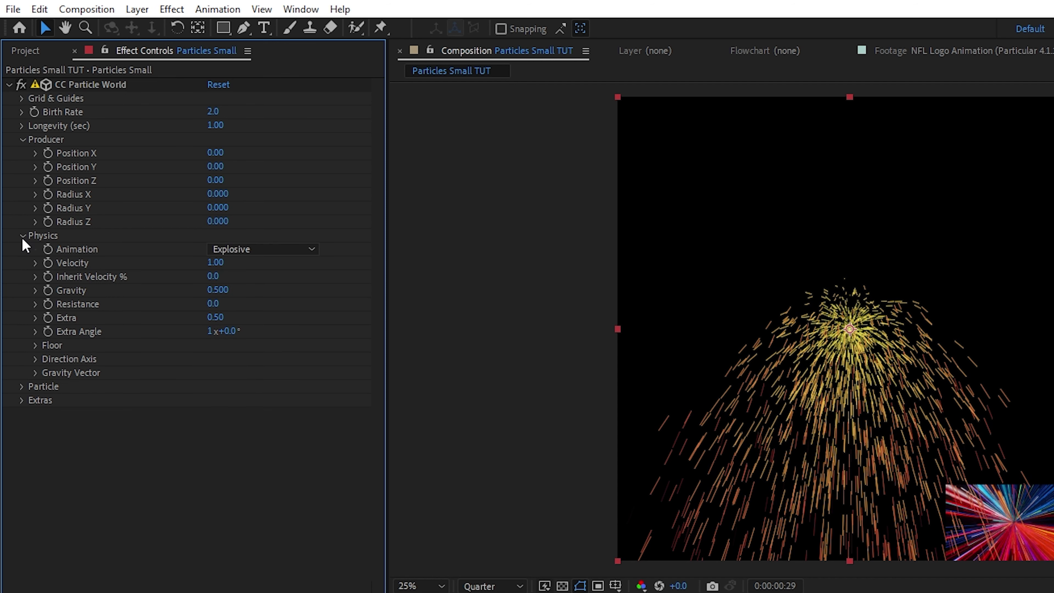
click(254, 251)
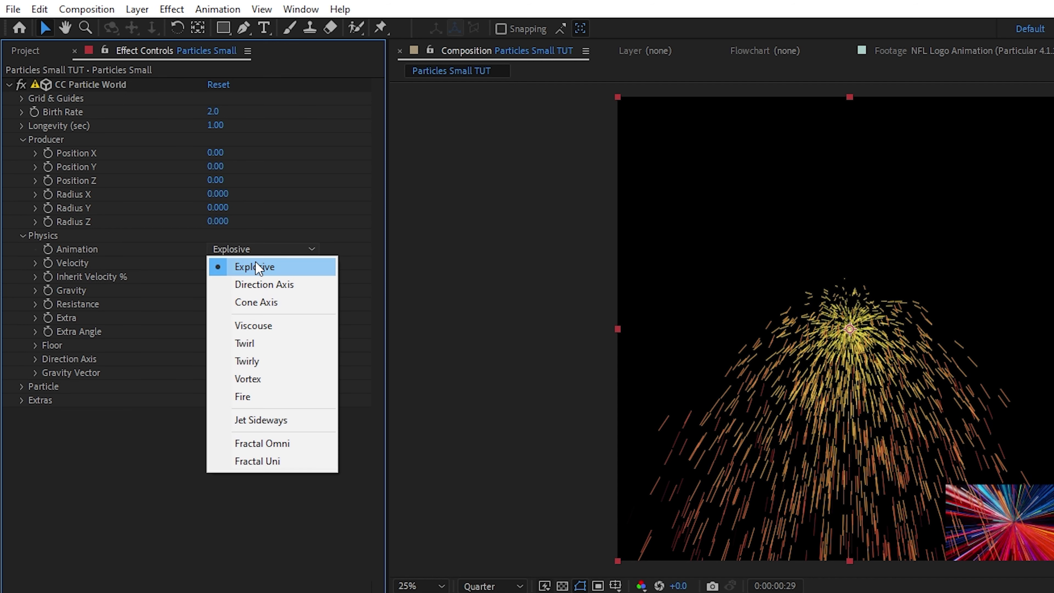
click(276, 306)
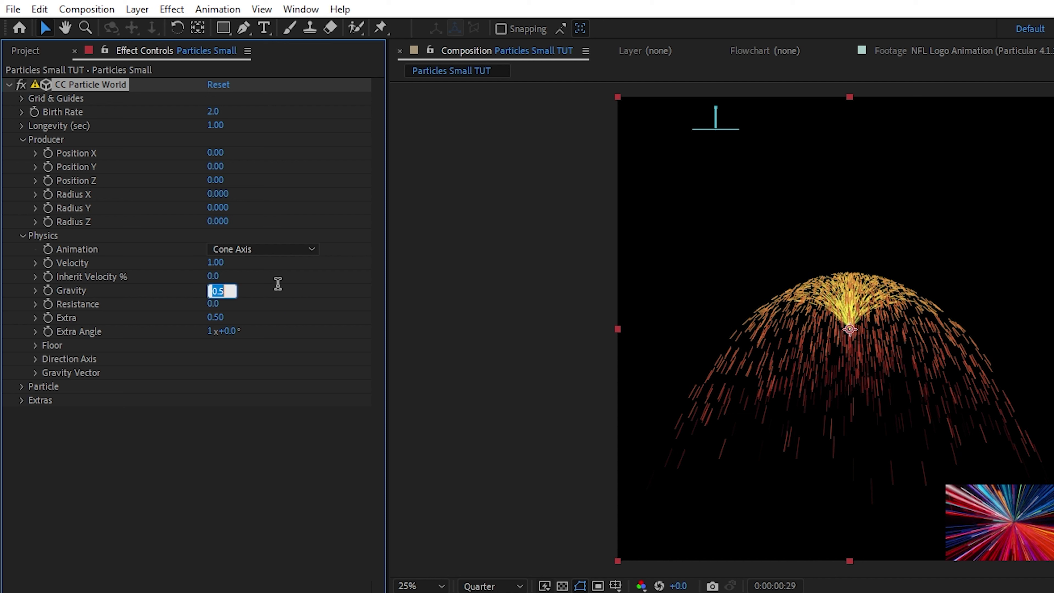
text(0)
key(Return)
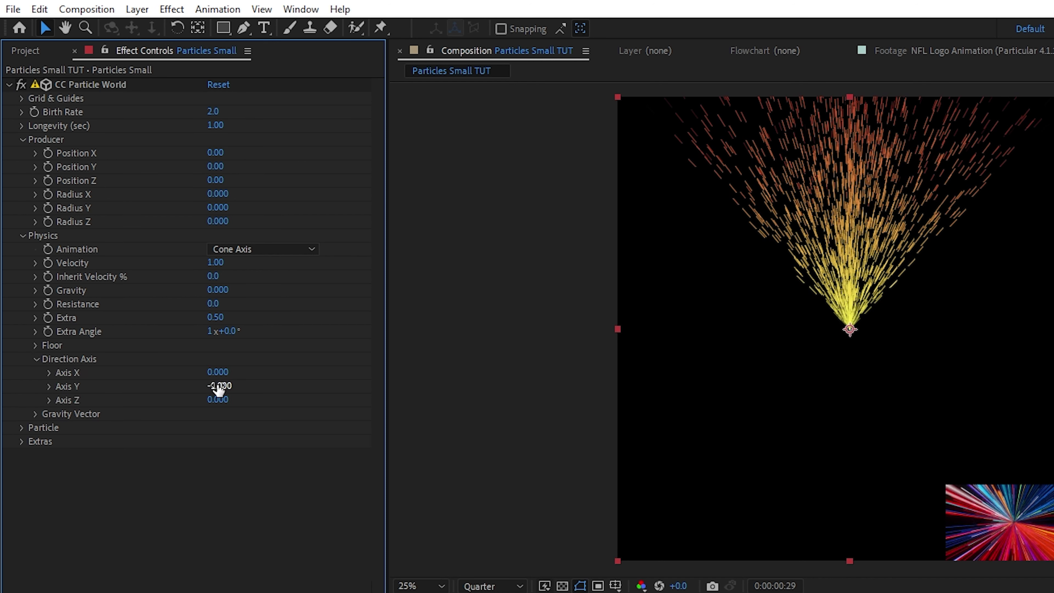
Step: Set the Direction Axis to 0 for Axis Y and -1 for Axis Z, and scrub the timeline to preview
click(271, 390)
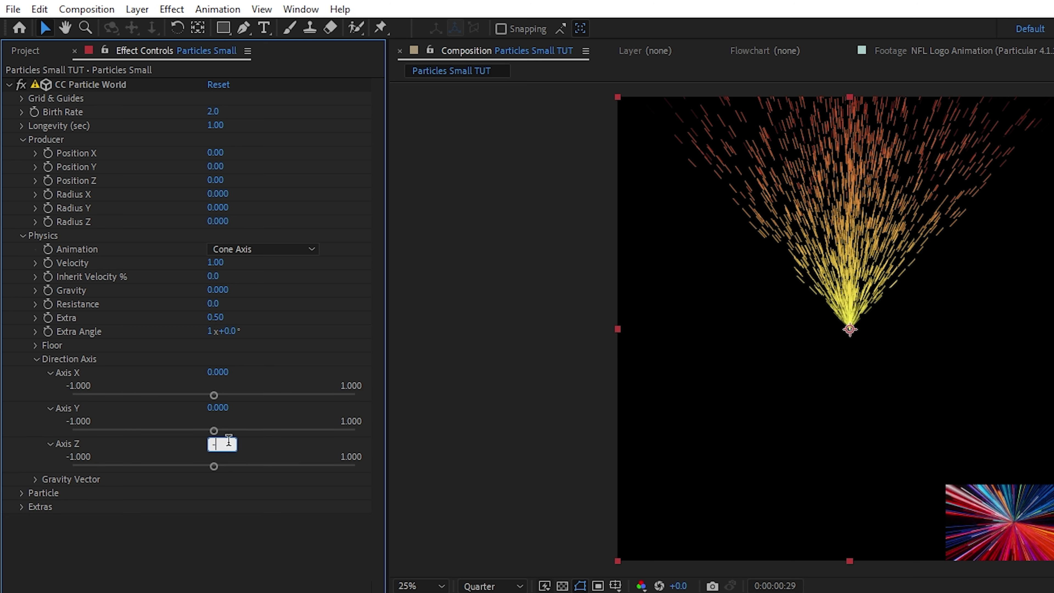
drag(677, 462, 664, 445)
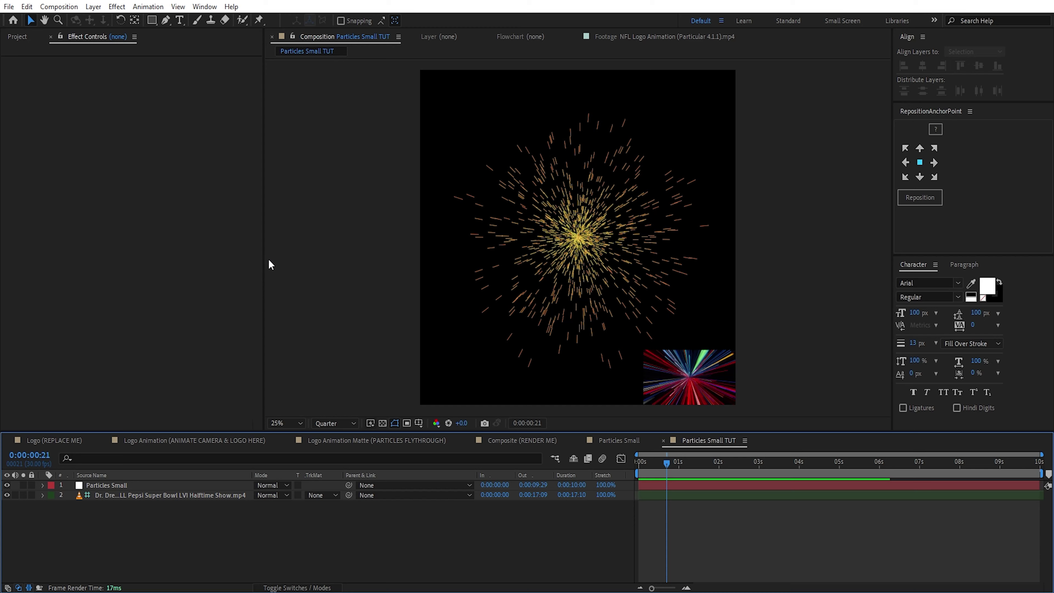
Step: Add a one-node camera and orbit it to view the particle cone from the side
click(93, 6)
mouse_move(166, 20)
click(286, 58)
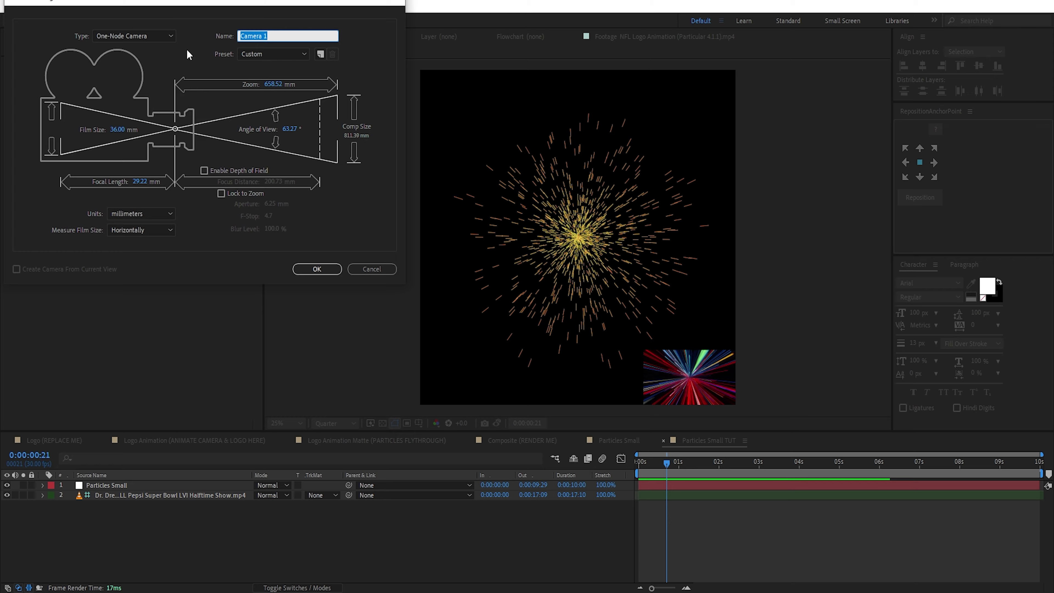
click(306, 268)
key(c)
drag(609, 276, 614, 255)
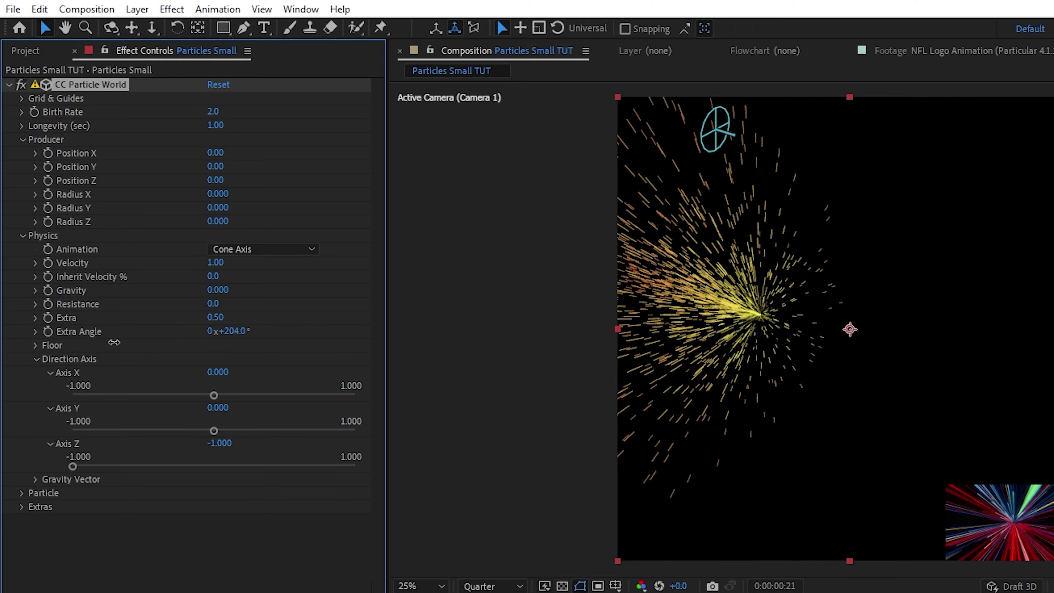
Step: Set the Physics Extra value to 0 and Extra Angle to 15°
mouse_move(114, 342)
mouse_down()
mouse_move(65, 344)
mouse_move(267, 332)
mouse_move(137, 347)
mouse_move(148, 354)
mouse_up()
drag(216, 317, 187, 325)
click(244, 329)
text(15)
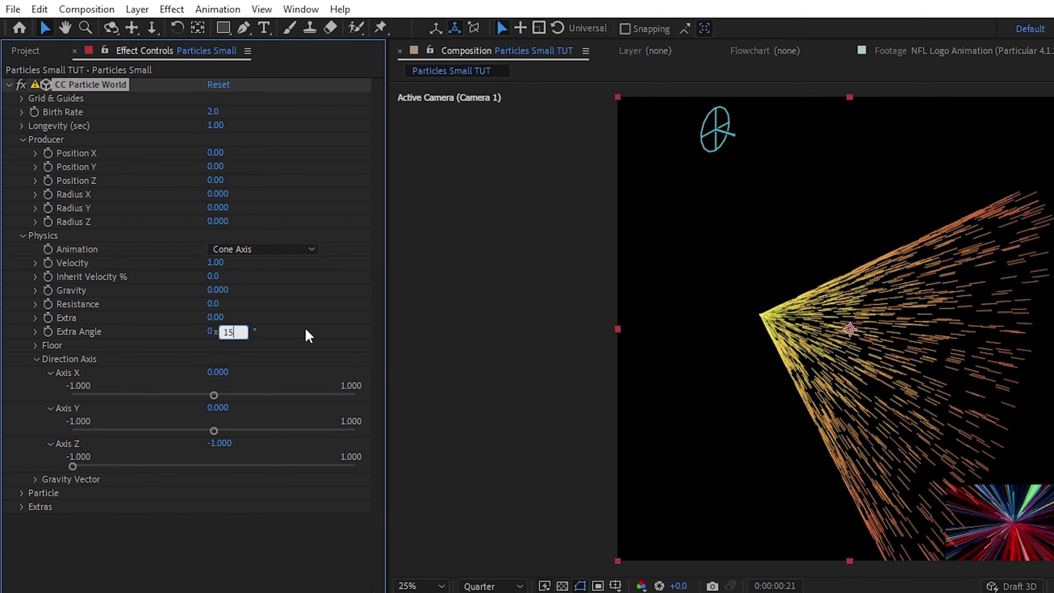
key(Return)
Step: Keyframe Extra at 0 on the first frame and at 0.10 at 2 seconds
drag(666, 463, 611, 466)
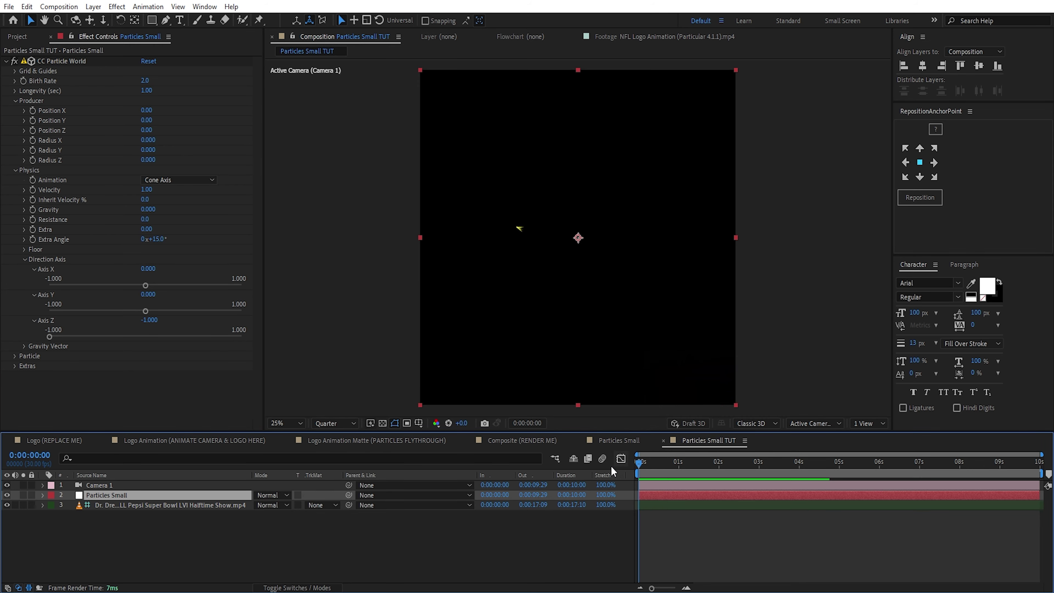
click(36, 234)
key(u)
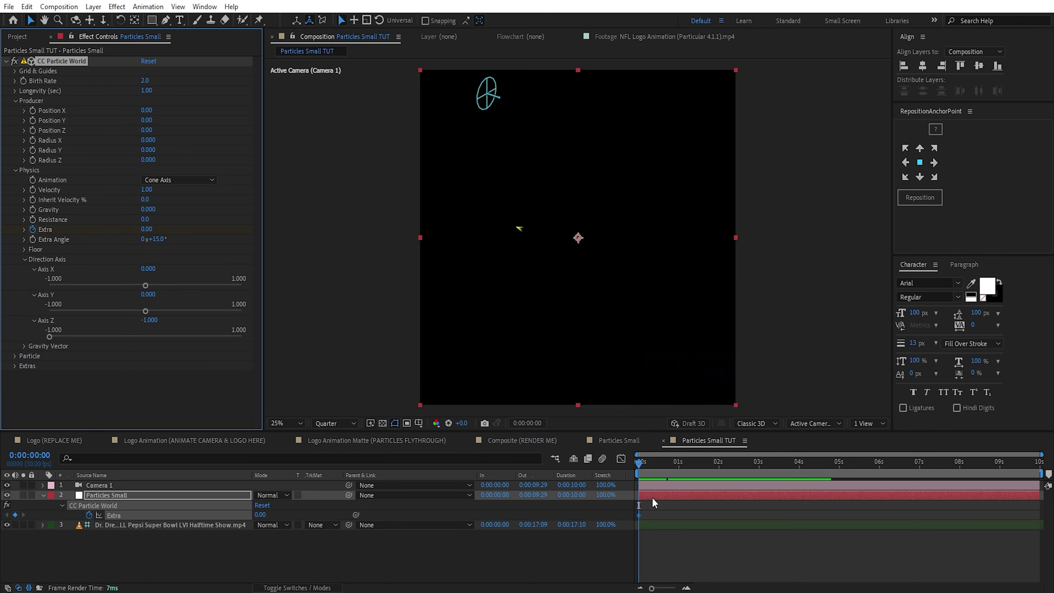
drag(649, 476, 718, 467)
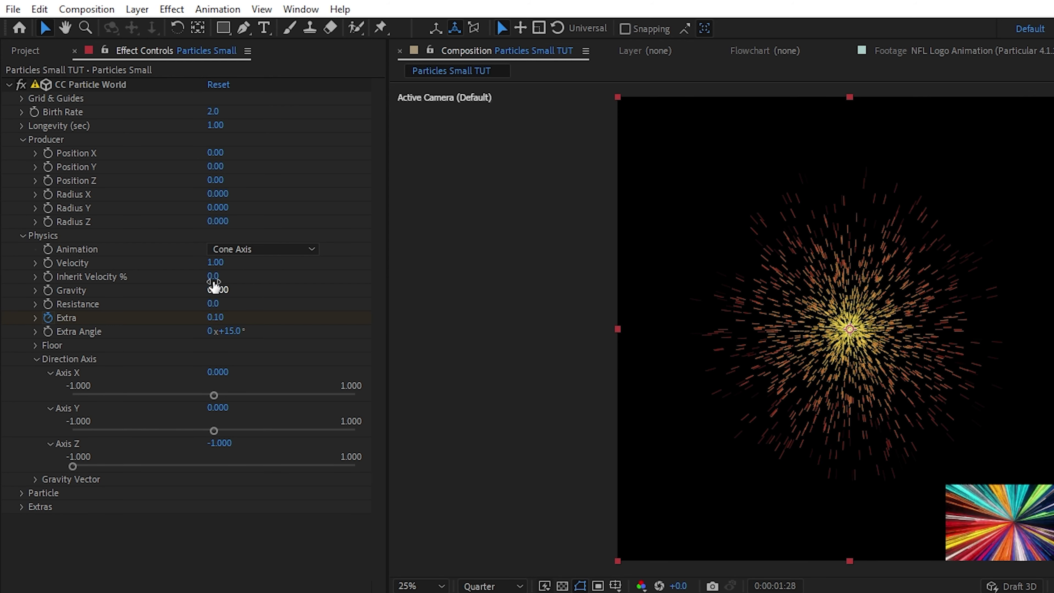
Step: Set the particles' Velocity to 4
text(4)
key(Return)
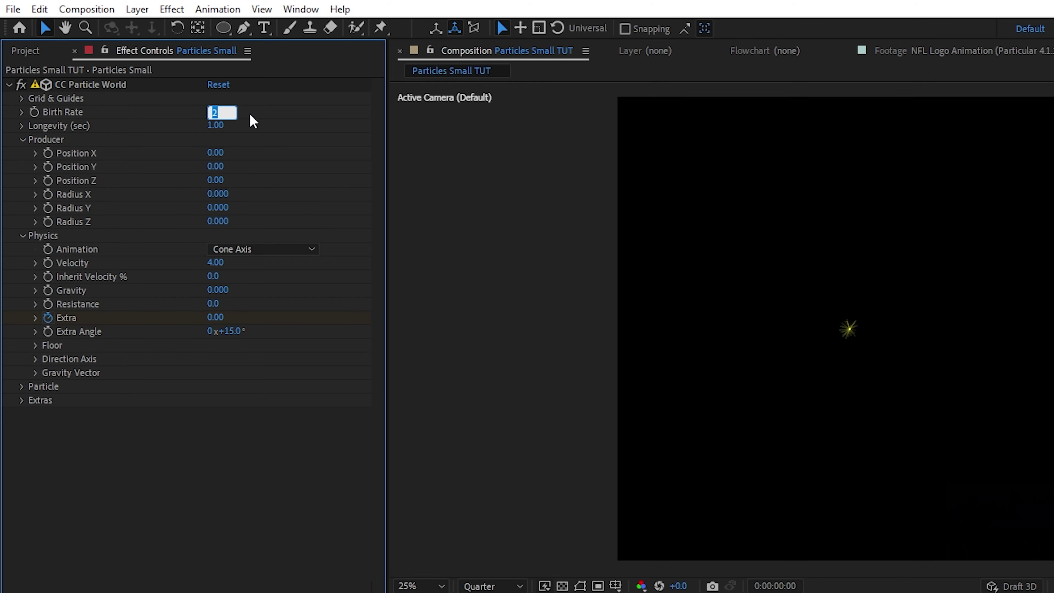
Step: Keyframe the Birth Rate at 0.1 on the first frame and 15 at 2 seconds, and ease both keyframes
key(Return)
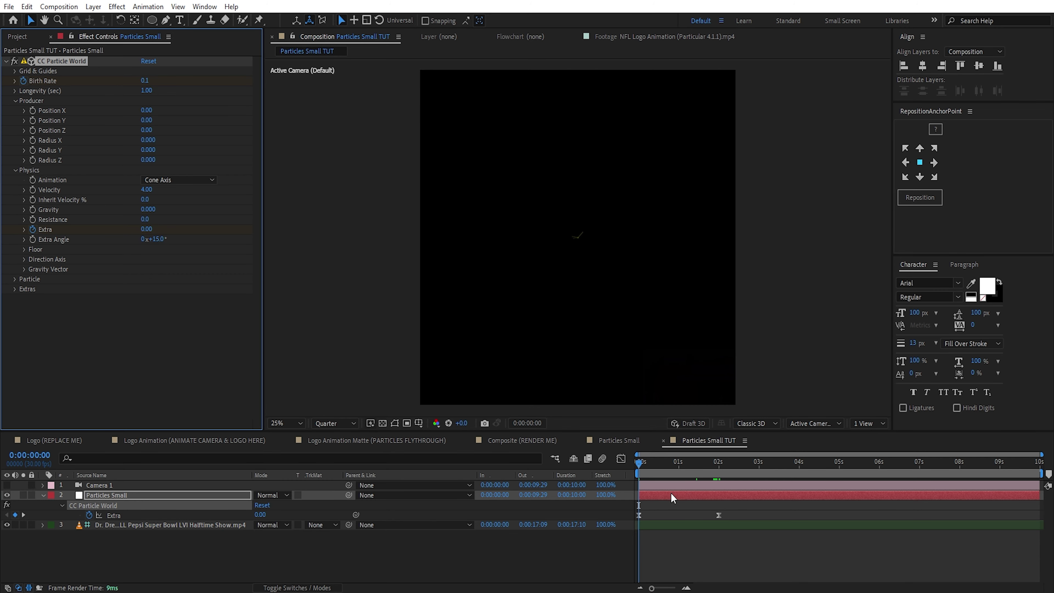
click(671, 494)
key(u)
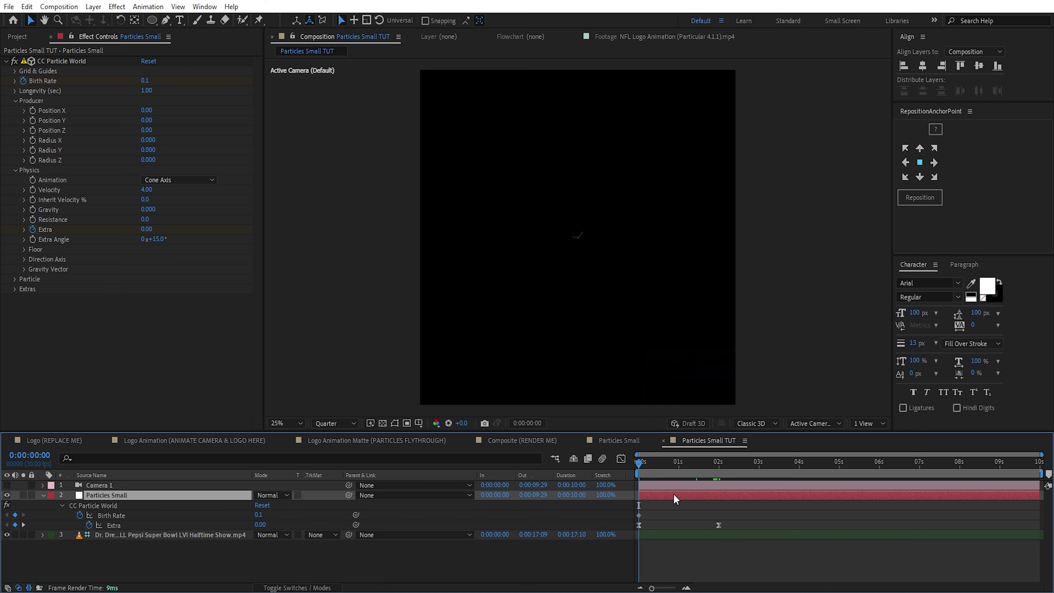
drag(684, 464, 720, 466)
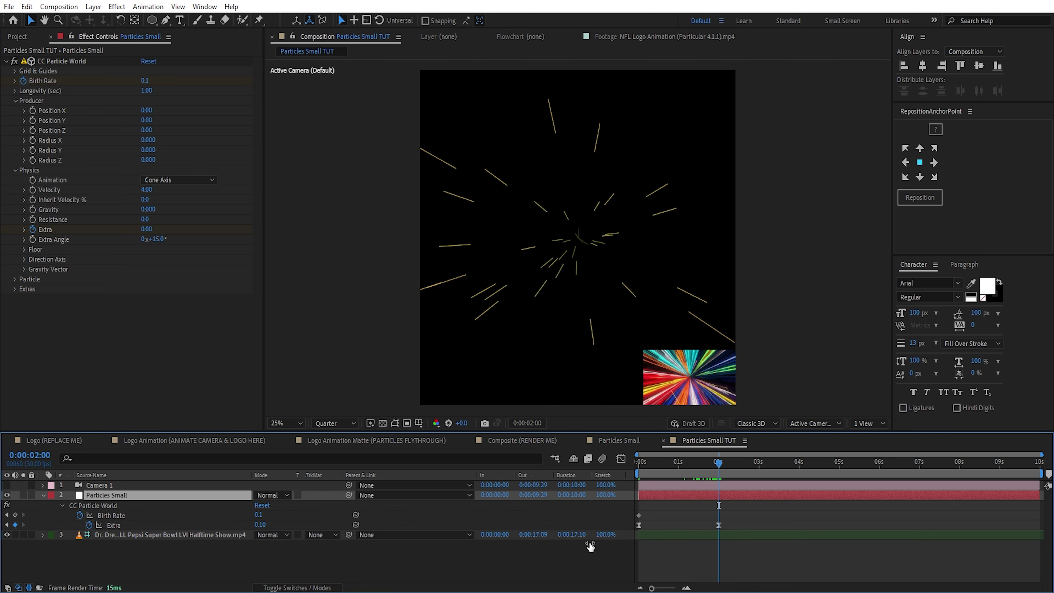
key(Return)
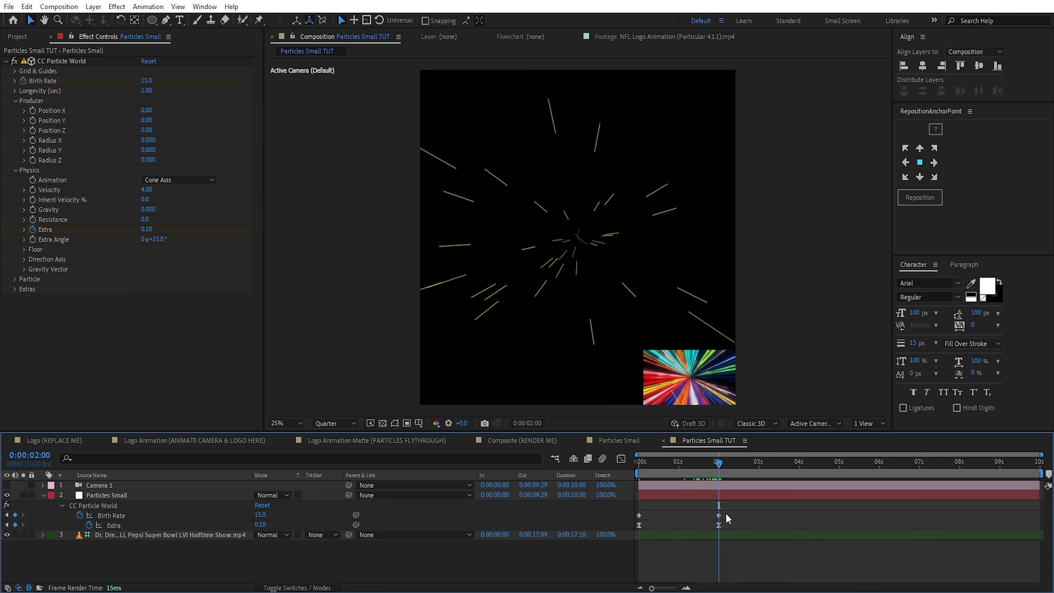
drag(738, 509, 631, 520)
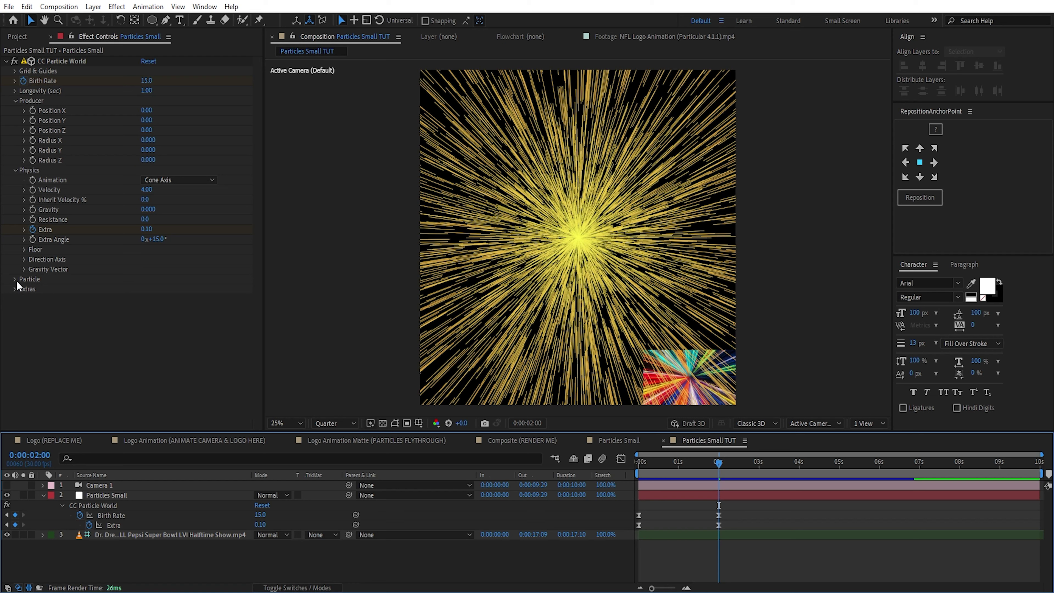
Step: Change the Particle Type to Textured Square and reveal its Texture settings
click(15, 279)
scroll(14, 282, down, 1)
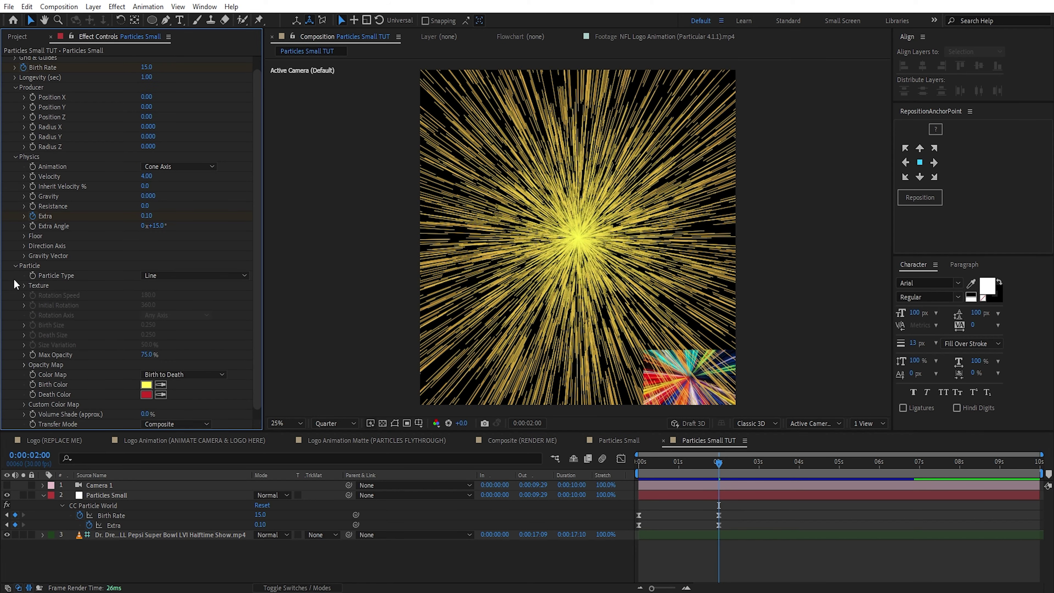
click(191, 277)
click(220, 548)
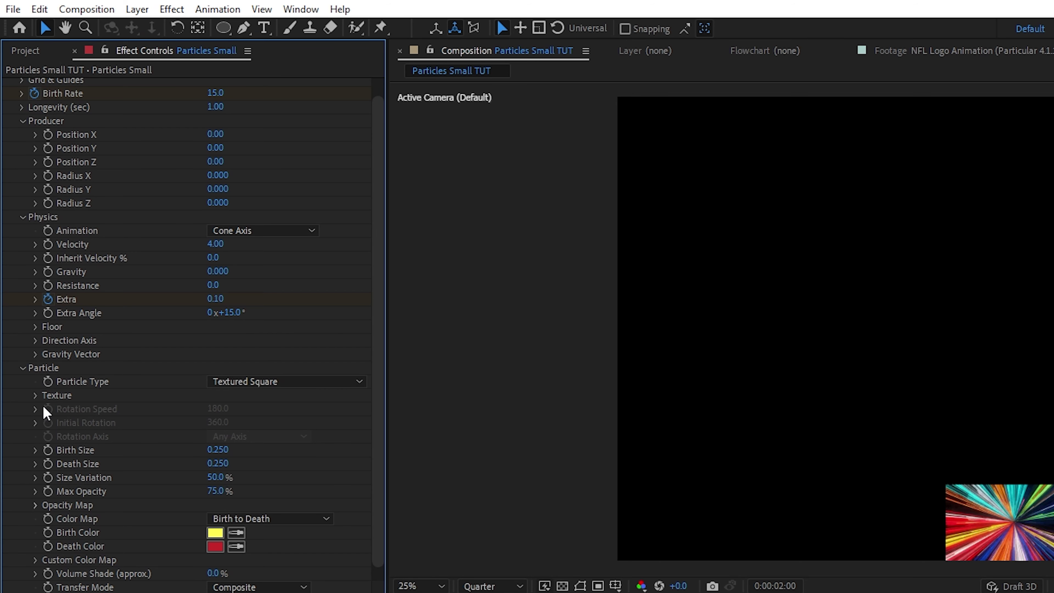
click(24, 285)
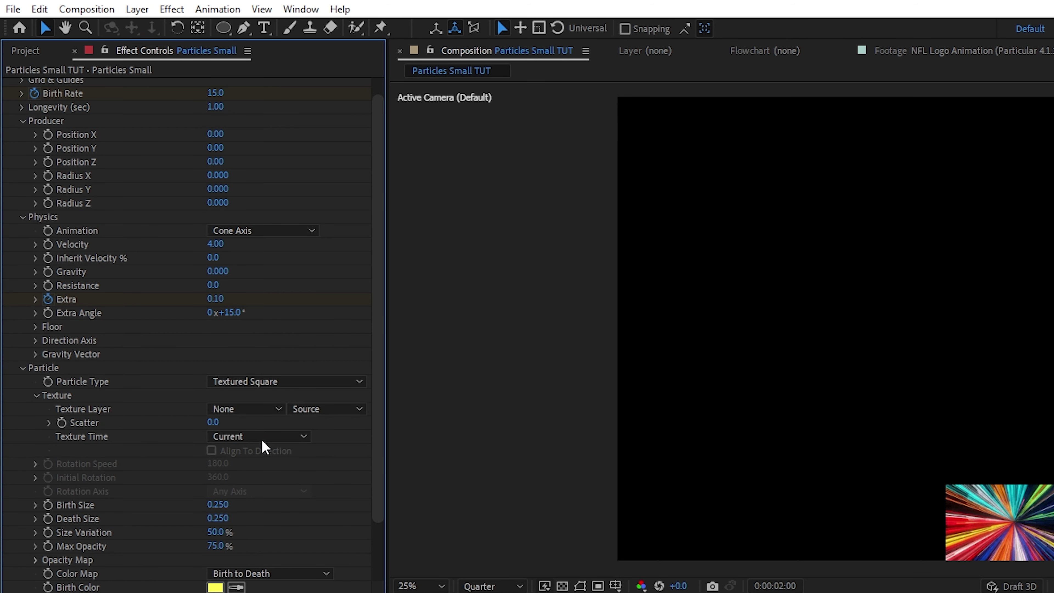
Step: Create a white 50 × 50 px solid named Particle Sprite
click(137, 9)
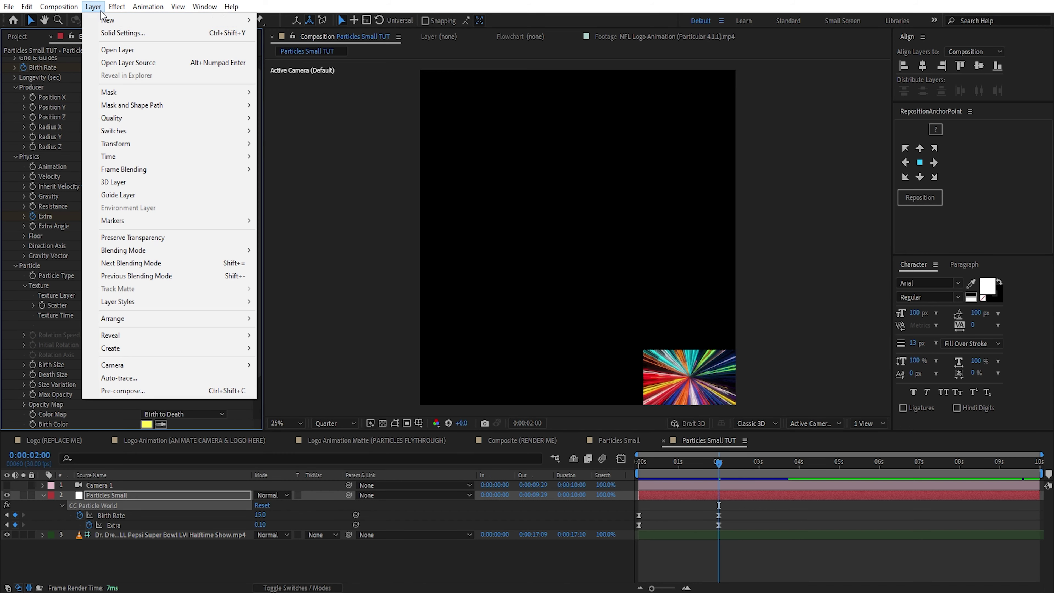
mouse_move(108, 19)
click(286, 32)
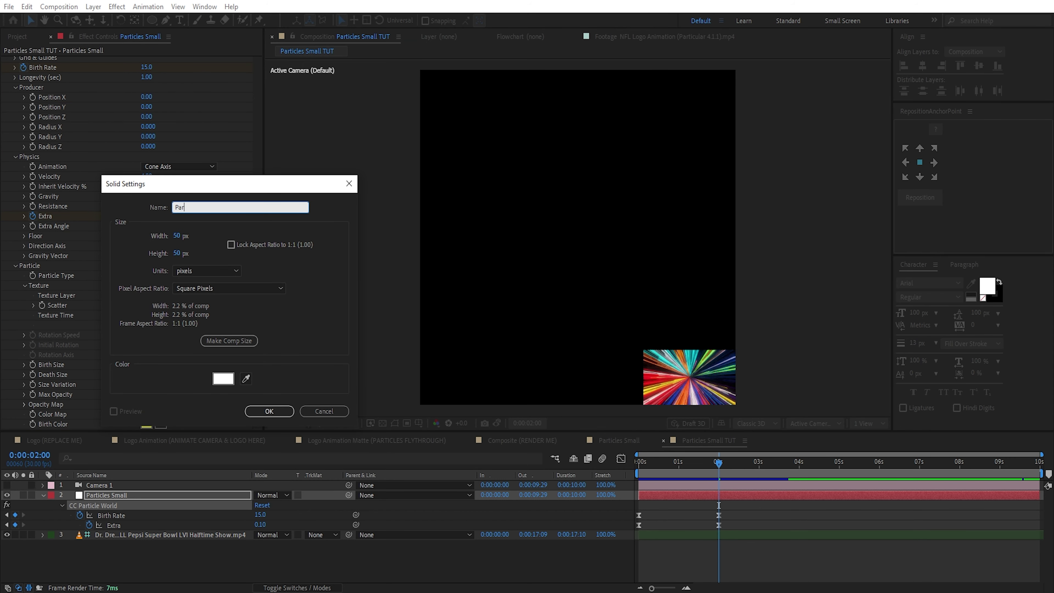
click(269, 411)
Step: Pre-compose the Particle Sprite solid into its own composition named Particle Sprite
click(93, 6)
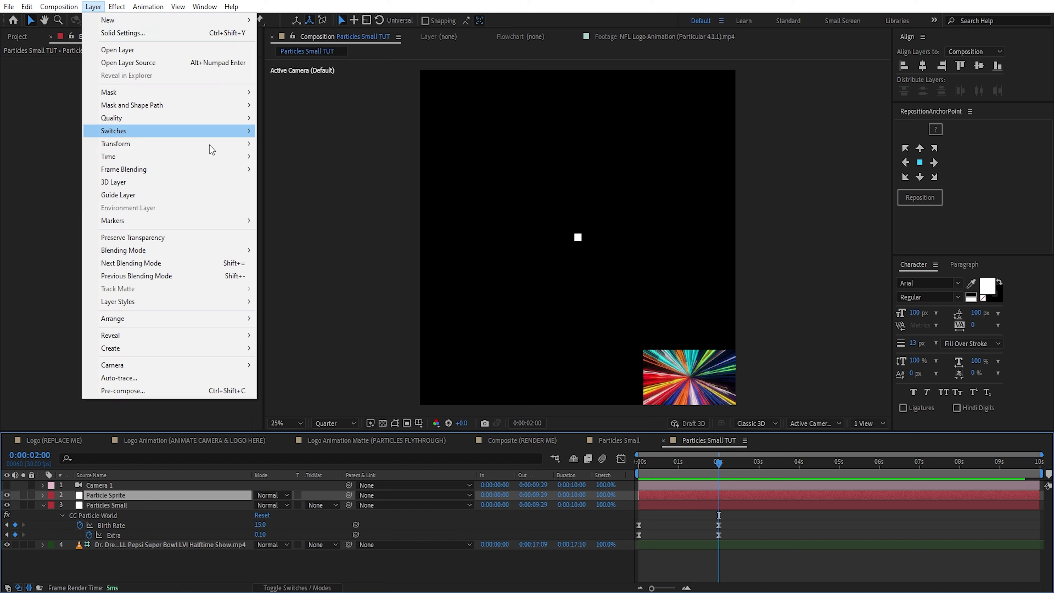
click(203, 391)
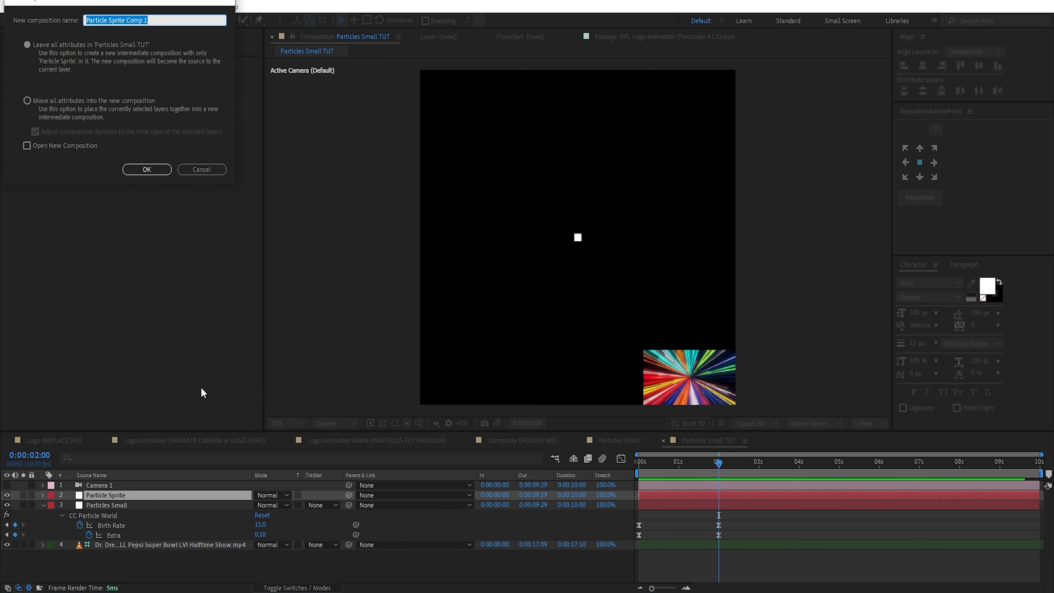
click(168, 170)
Step: Open the Particle Sprite composition and add a full-size ellipse mask to its solid
double_click(132, 496)
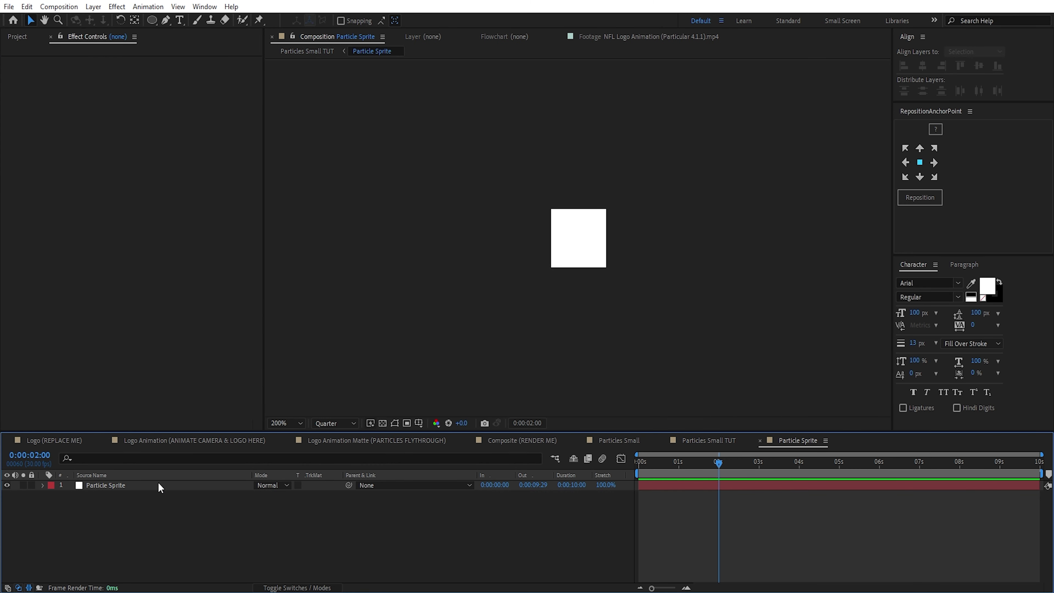
click(161, 486)
double_click(152, 22)
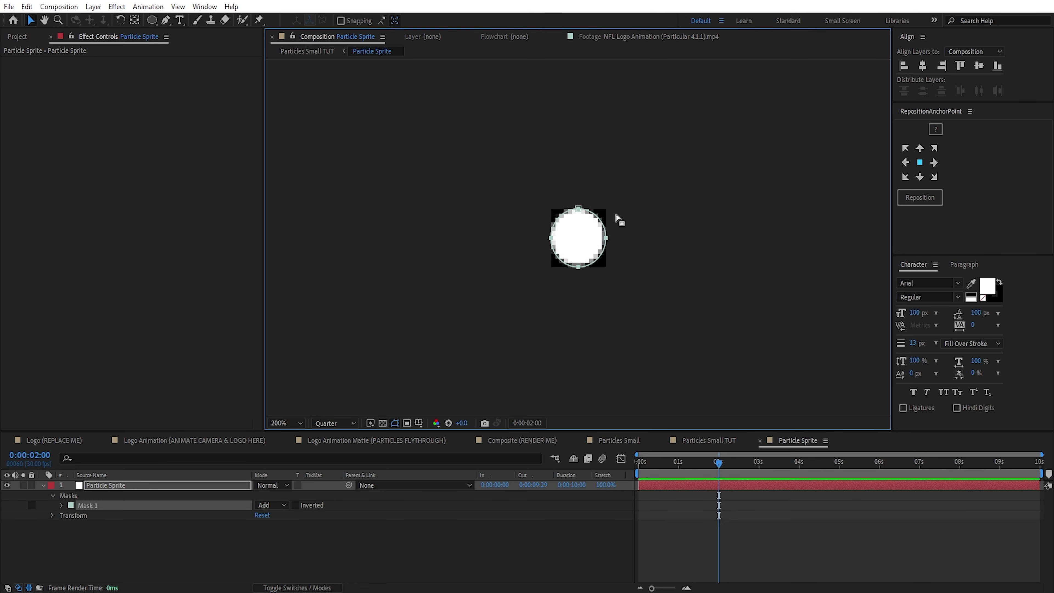
Step: In Particles Small TUT, set the Particle Sprite layer as the Texture Layer of Particles Small and scrub the timeline to preview it
click(700, 441)
click(107, 503)
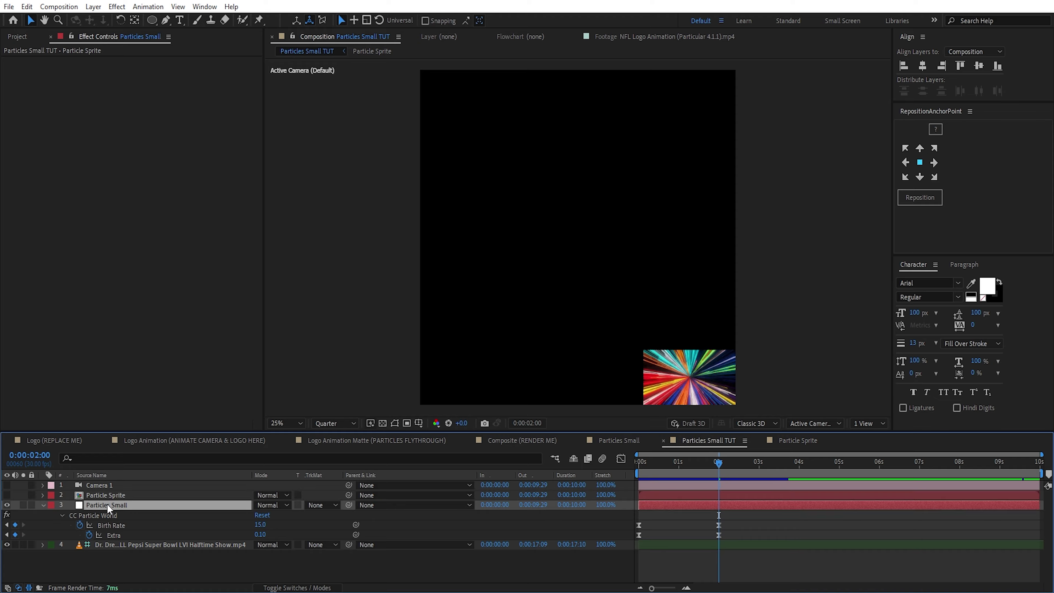
click(166, 309)
click(208, 339)
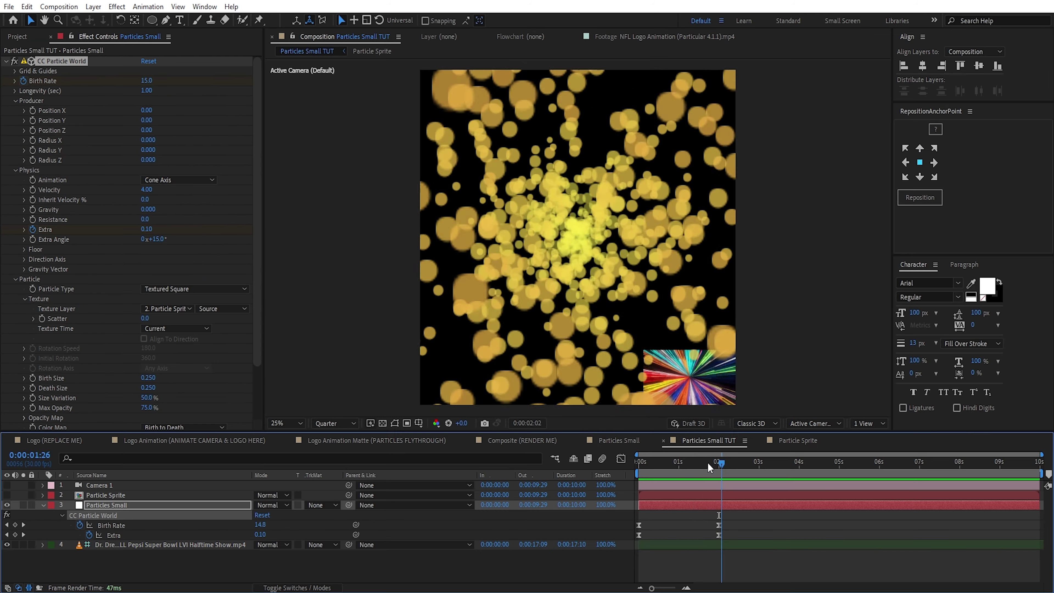
drag(708, 462, 682, 477)
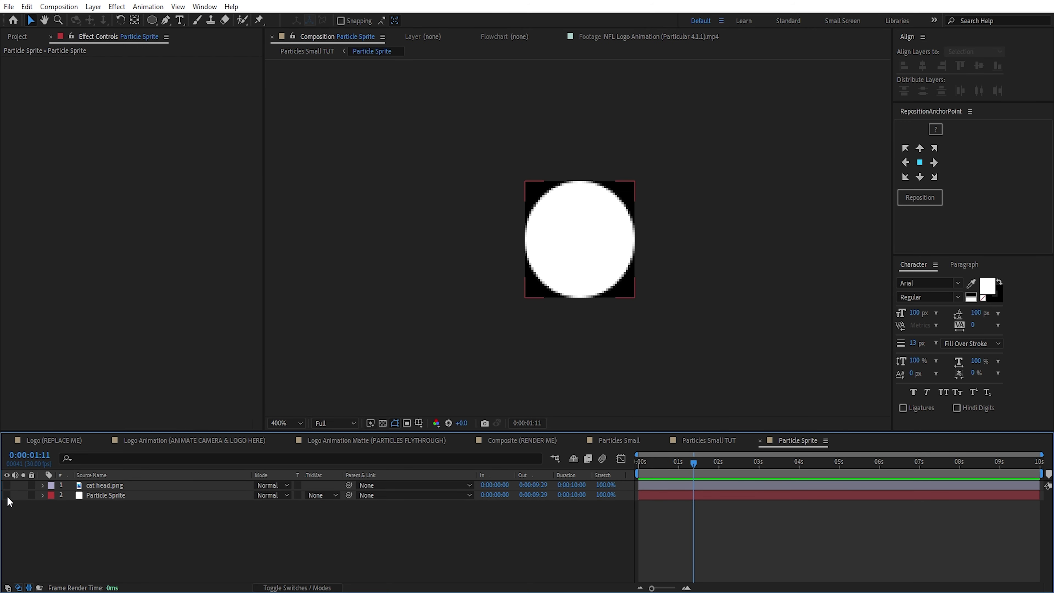
Step: Try the cat head.png image as the visible sprite inside the Particle Sprite composition
click(7, 485)
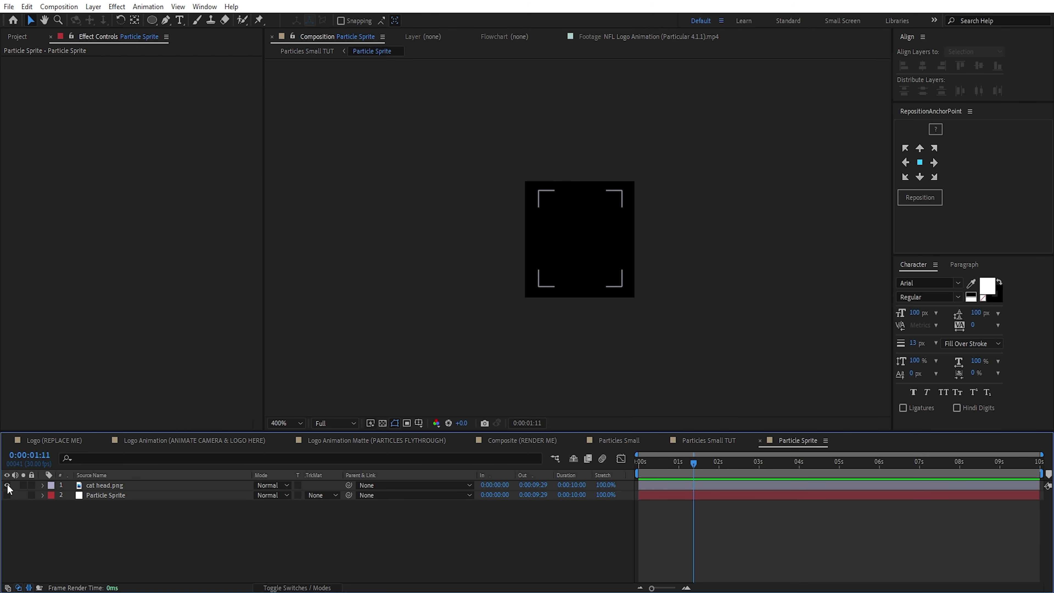
click(7, 485)
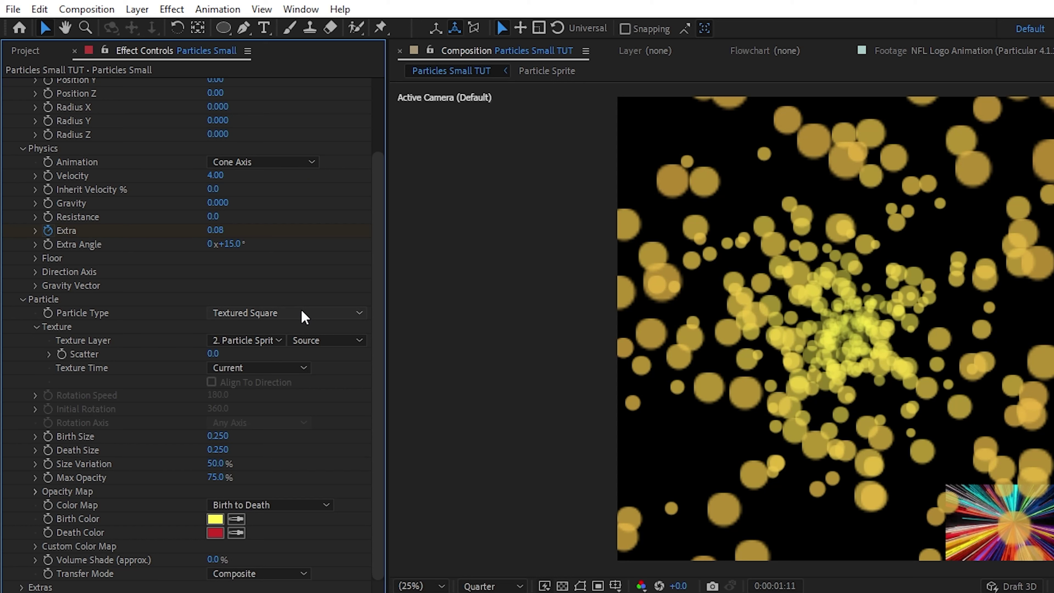
Step: Try the Shaded Sphere, Faded Sphere, Darken&Faded Sphere and Bubble particle types on Particles Small
click(303, 316)
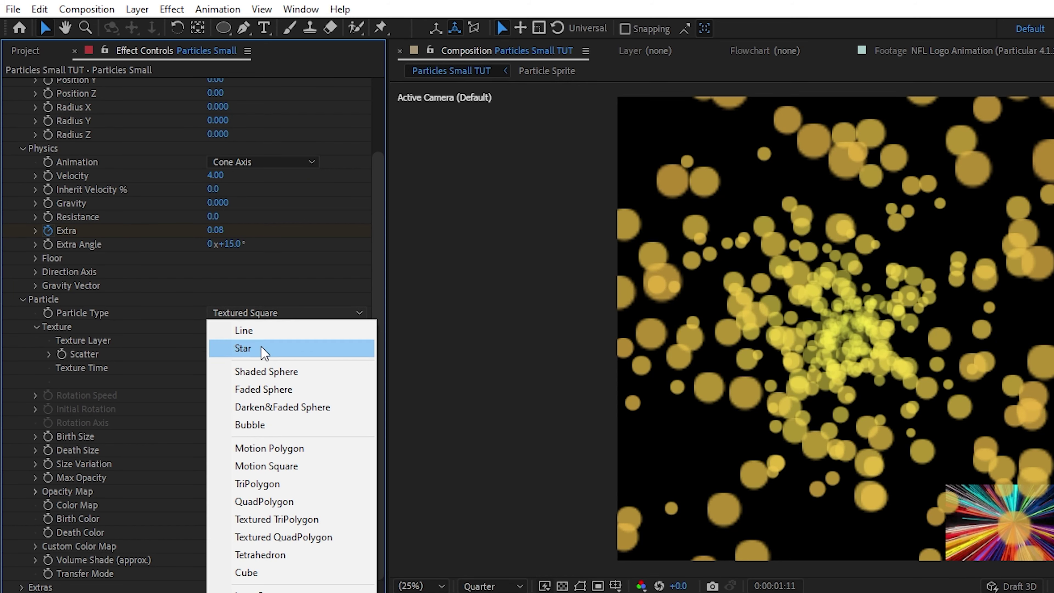
click(298, 371)
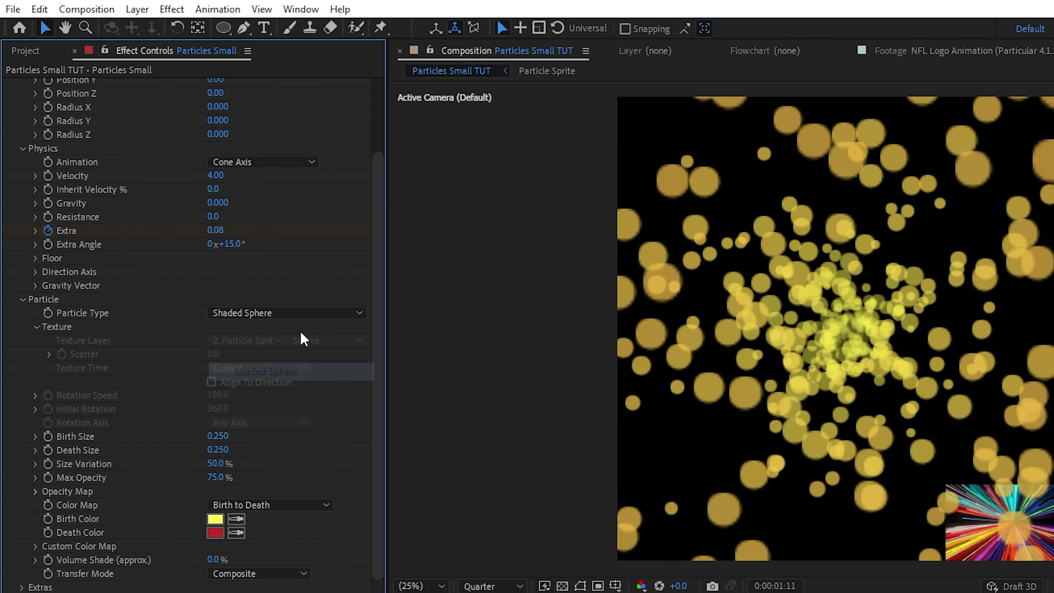
click(301, 313)
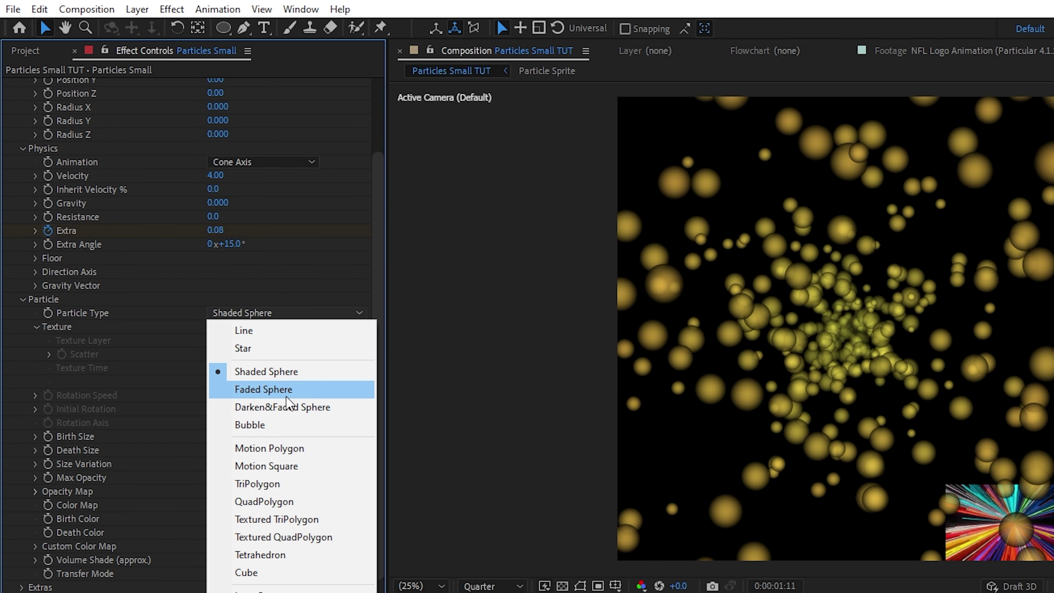
click(289, 388)
click(288, 314)
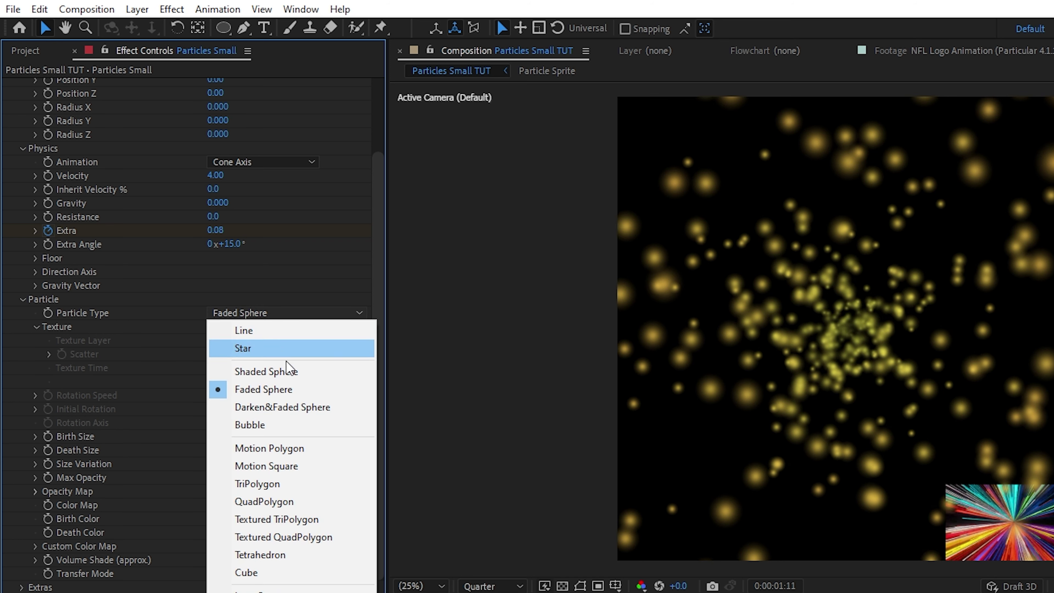
click(290, 407)
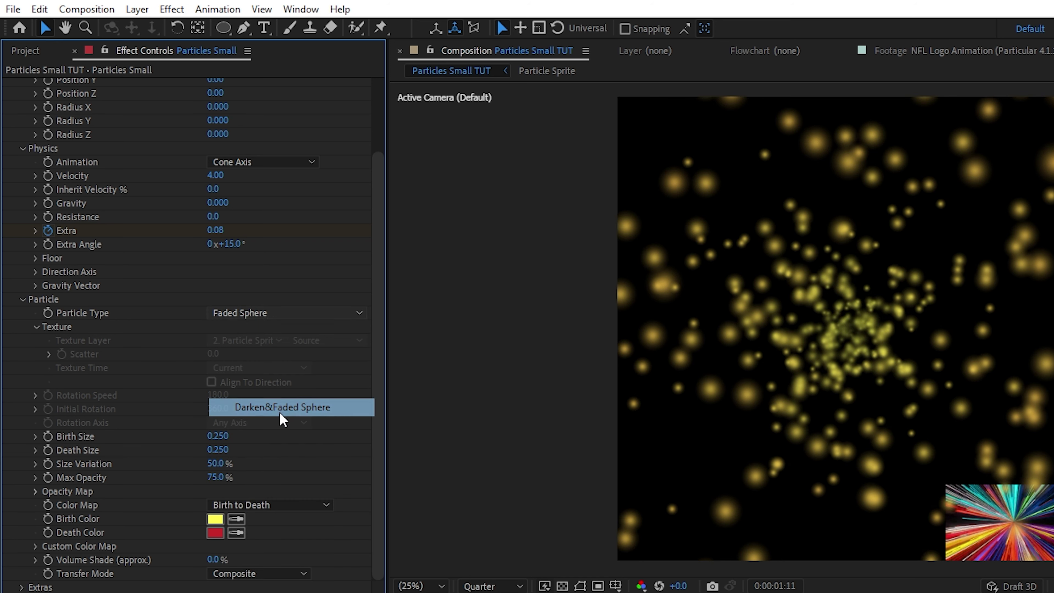
click(300, 314)
click(291, 426)
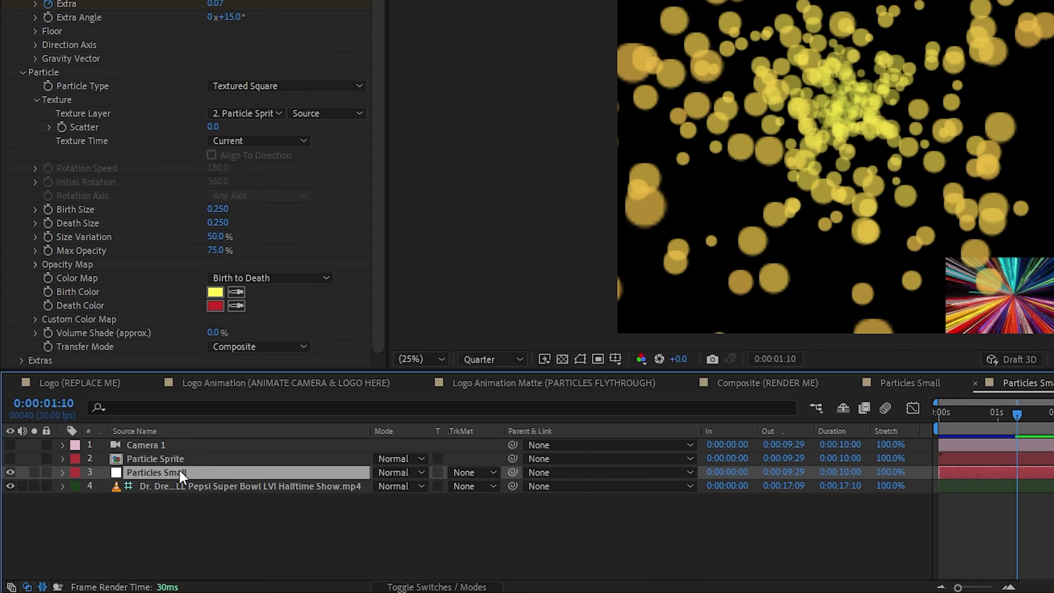
Step: Apply the Echo effect to the Particles Small layer and bring its settings into view
key(ctrl+space)
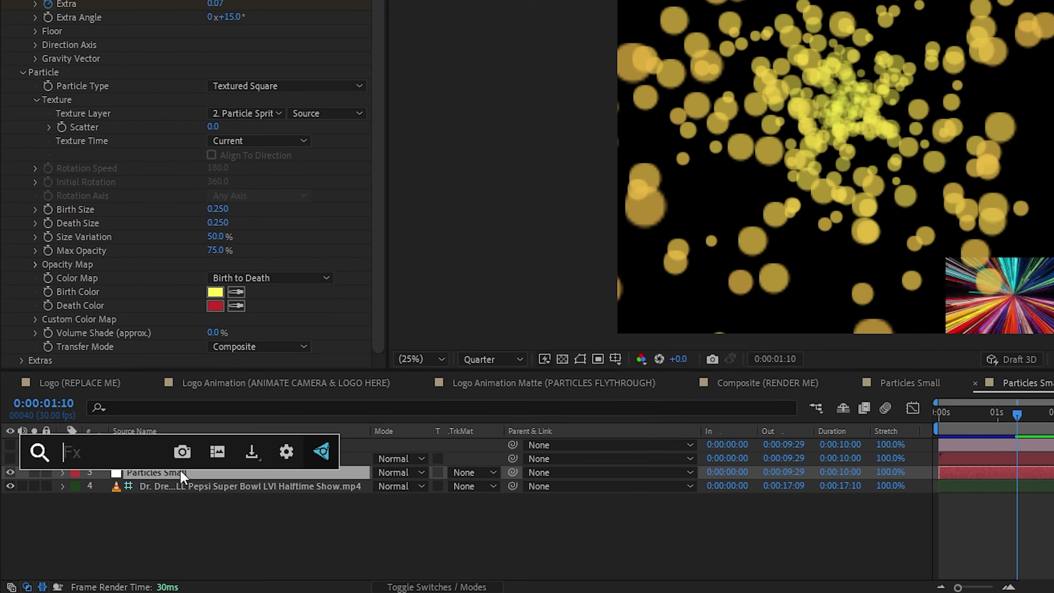
text(echo)
key(Down)
key(Return)
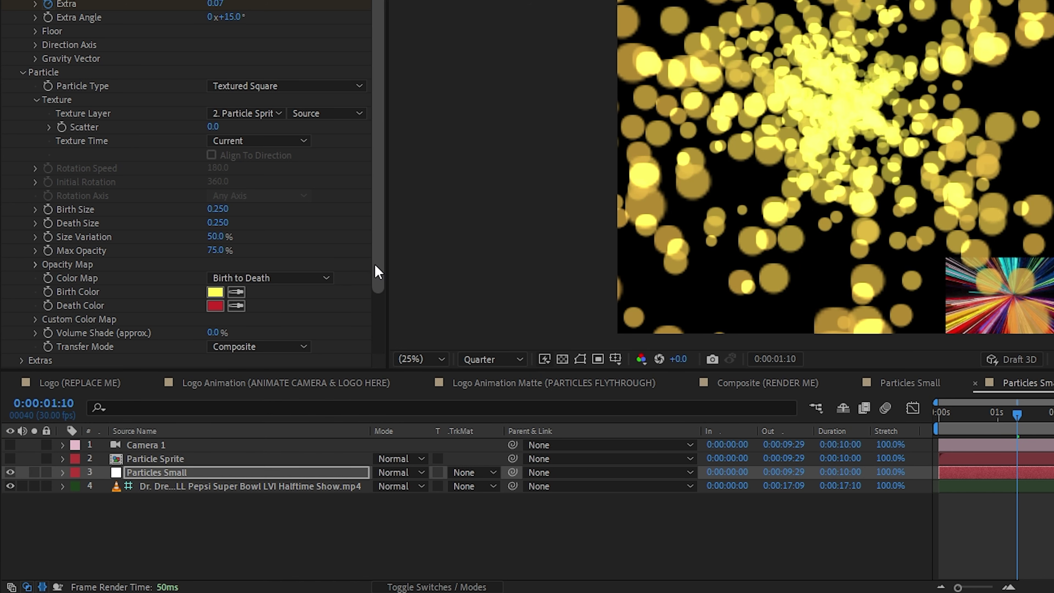
drag(376, 276, 376, 354)
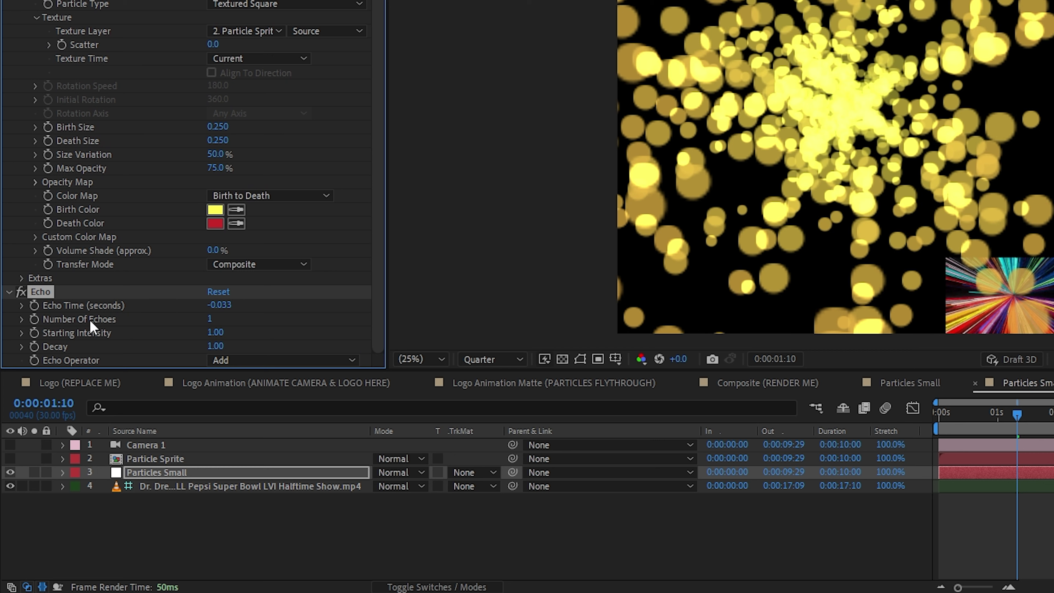
Step: Preview the early frames, and reduce the particles' Birth Size to 0.041 and Death Size to 0.059
mouse_move(963, 432)
mouse_down()
mouse_move(946, 431)
mouse_move(969, 426)
mouse_up()
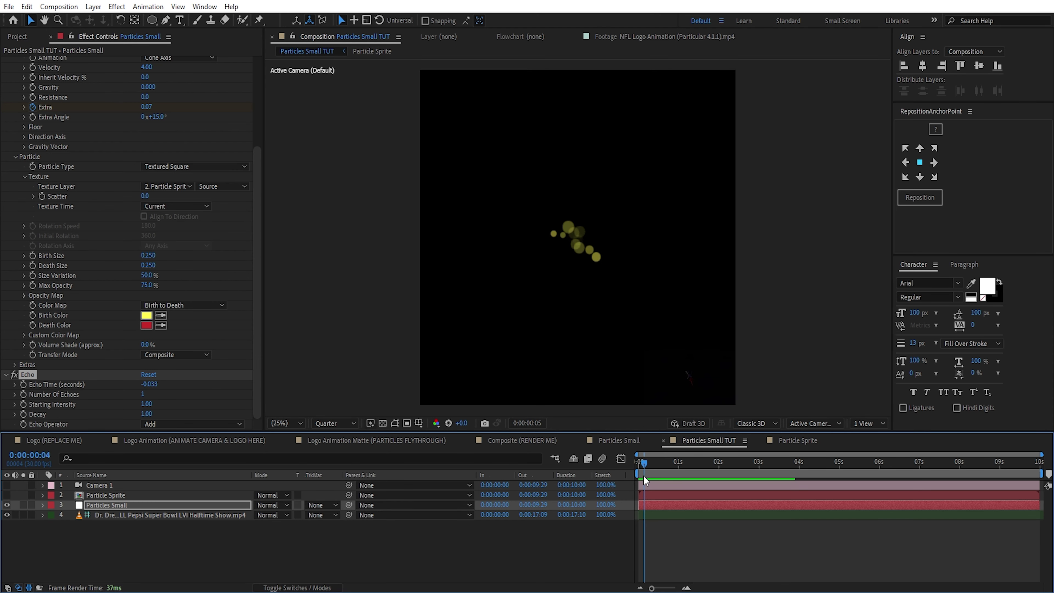
mouse_move(659, 473)
mouse_down()
mouse_move(668, 469)
mouse_move(651, 472)
mouse_up()
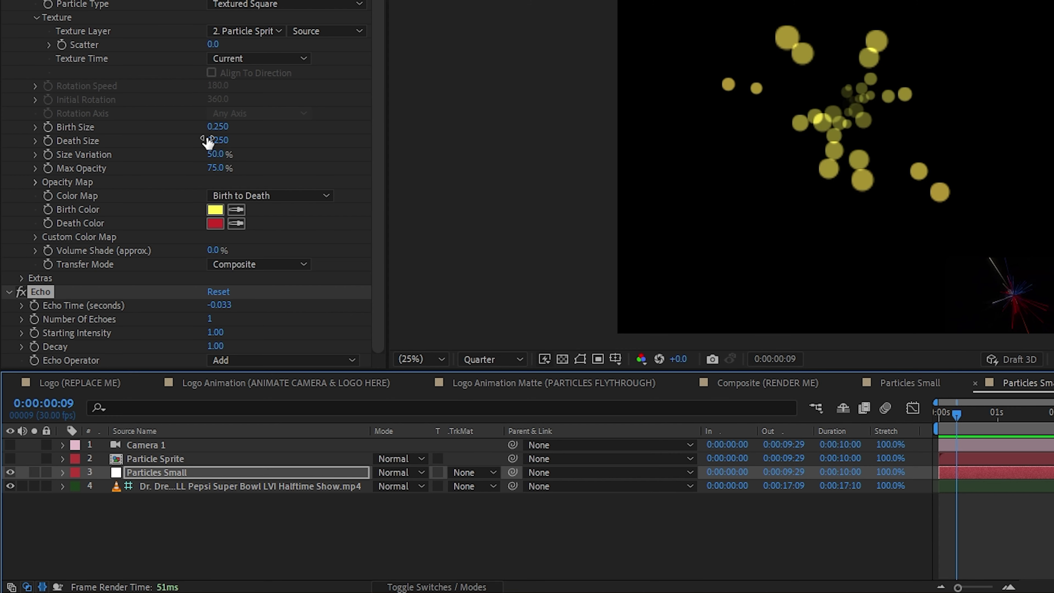
drag(145, 255, 95, 261)
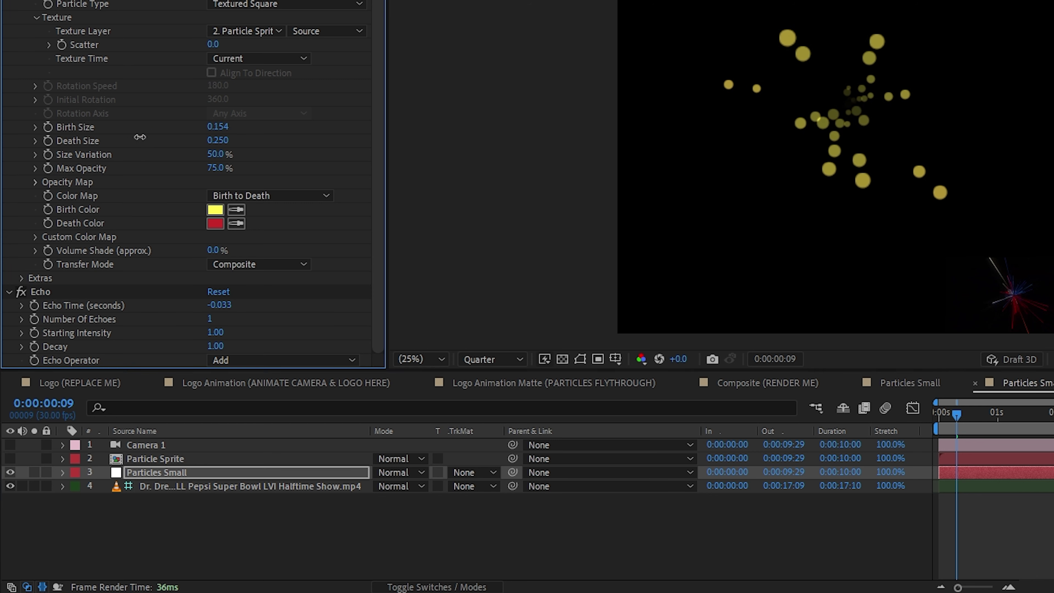
drag(140, 137, 47, 142)
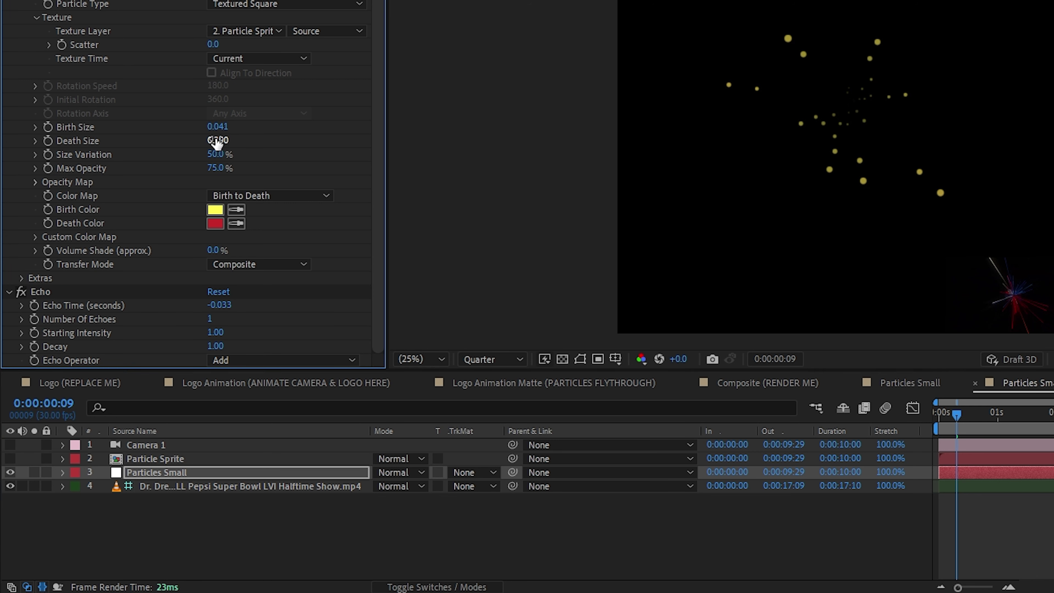
drag(219, 142, 57, 159)
Step: Set the Echo Time to -0.003 seconds
click(225, 308)
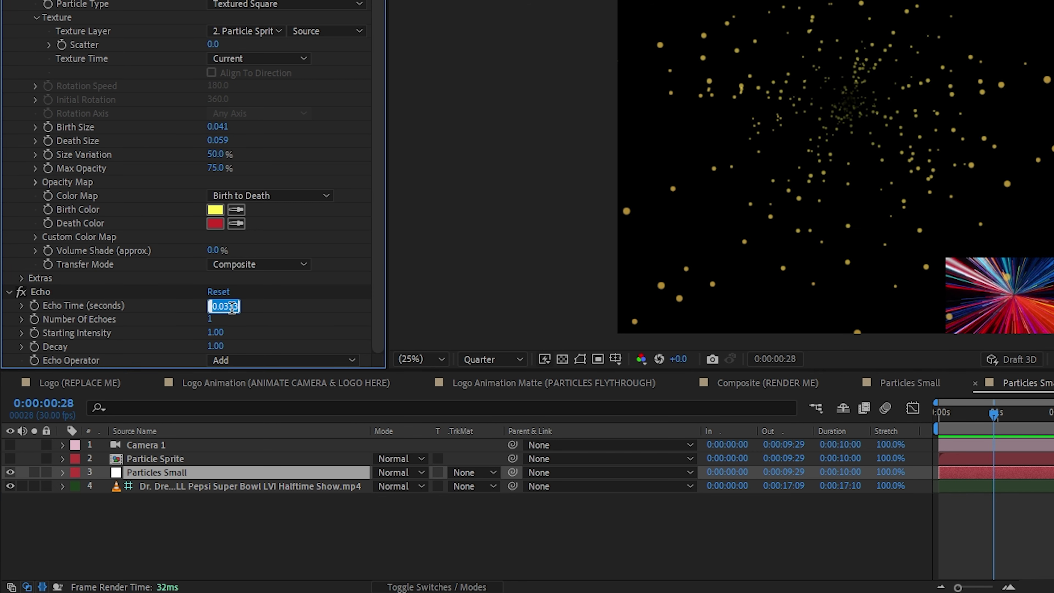
click(233, 307)
text(-)
key(Return)
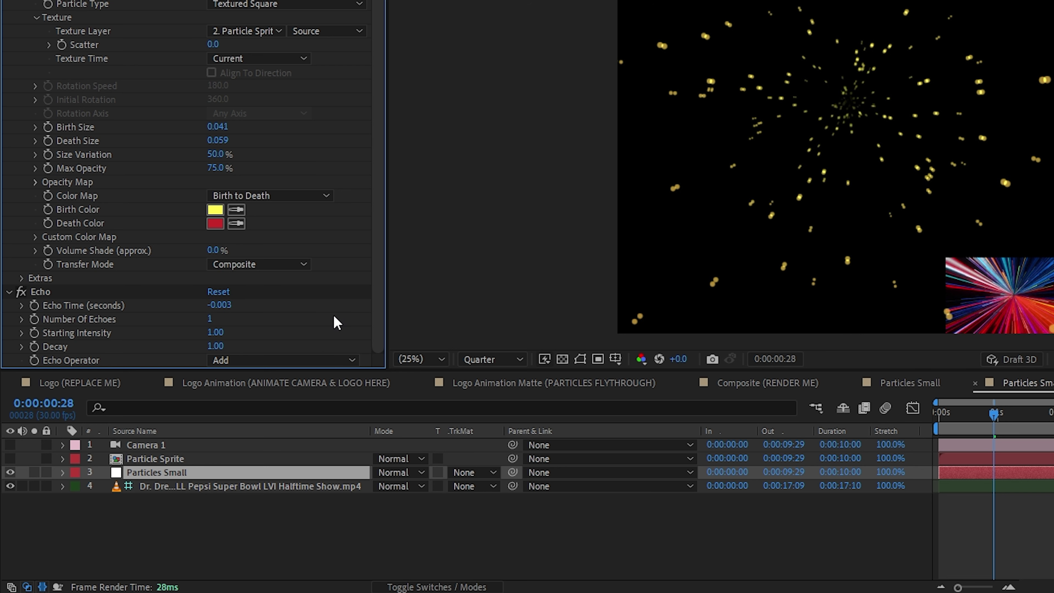
Step: Try 100 as the Number Of Echoes on Particles Small and examine the dotted streaks up close
click(212, 321)
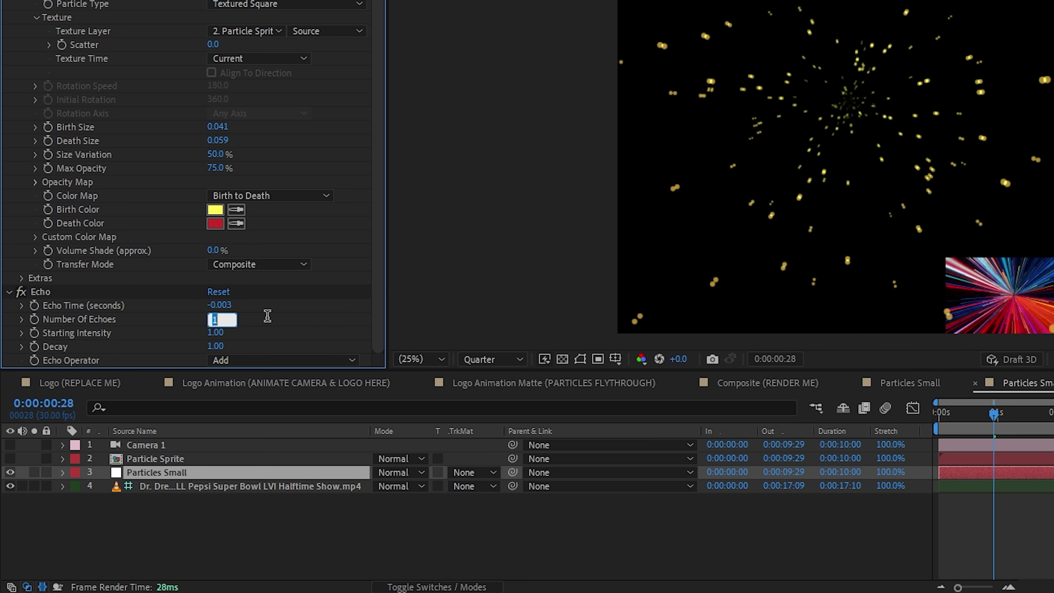
text(100)
key(Return)
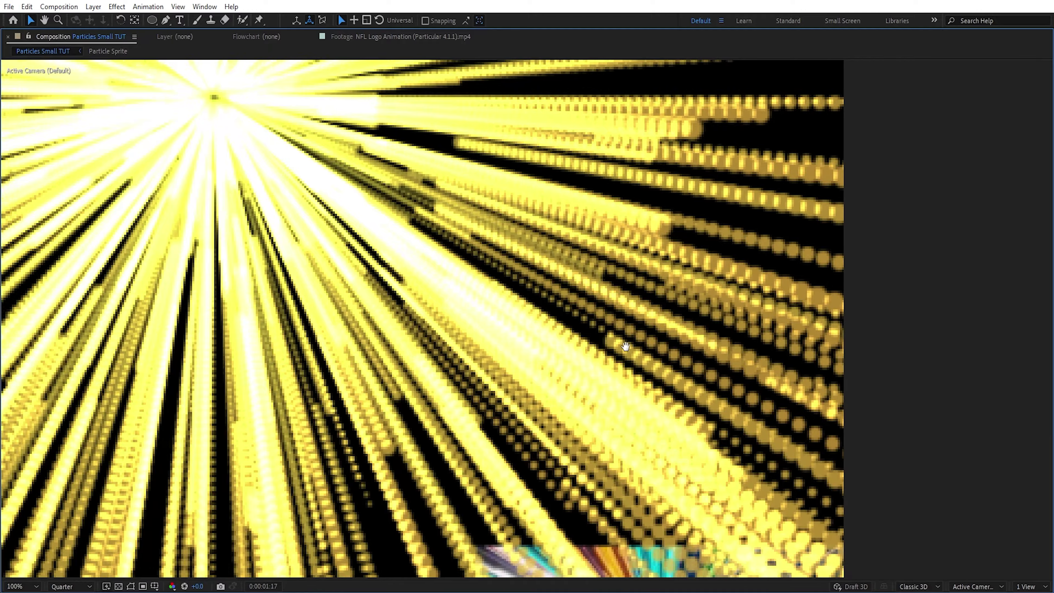
drag(668, 358, 544, 291)
key(v)
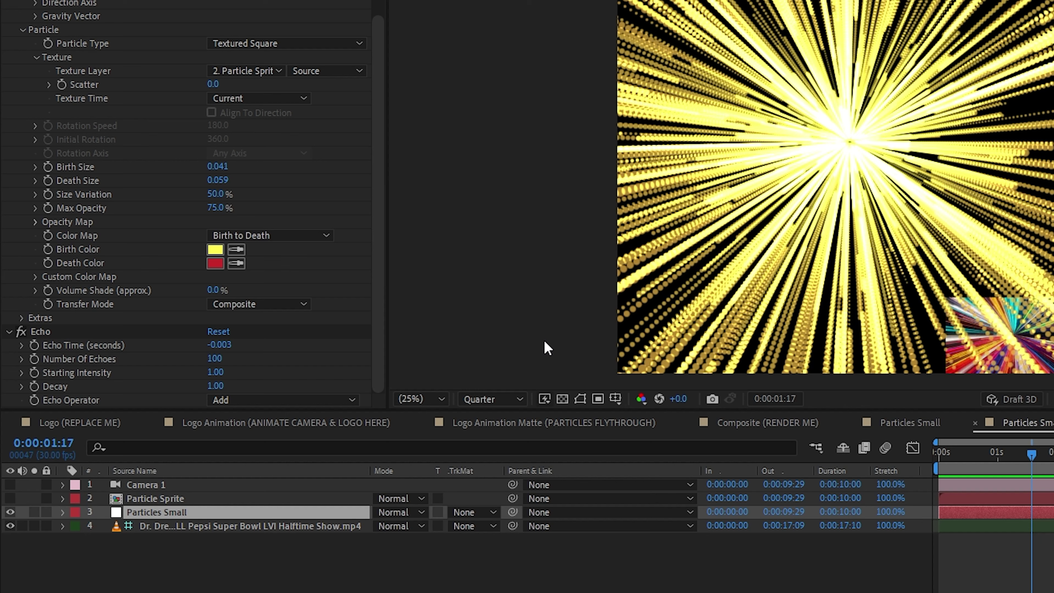
Step: Bring the Echo Time closer to zero, to a tiny negative value that rounds to -0.000 seconds
drag(376, 302, 383, 364)
click(215, 75)
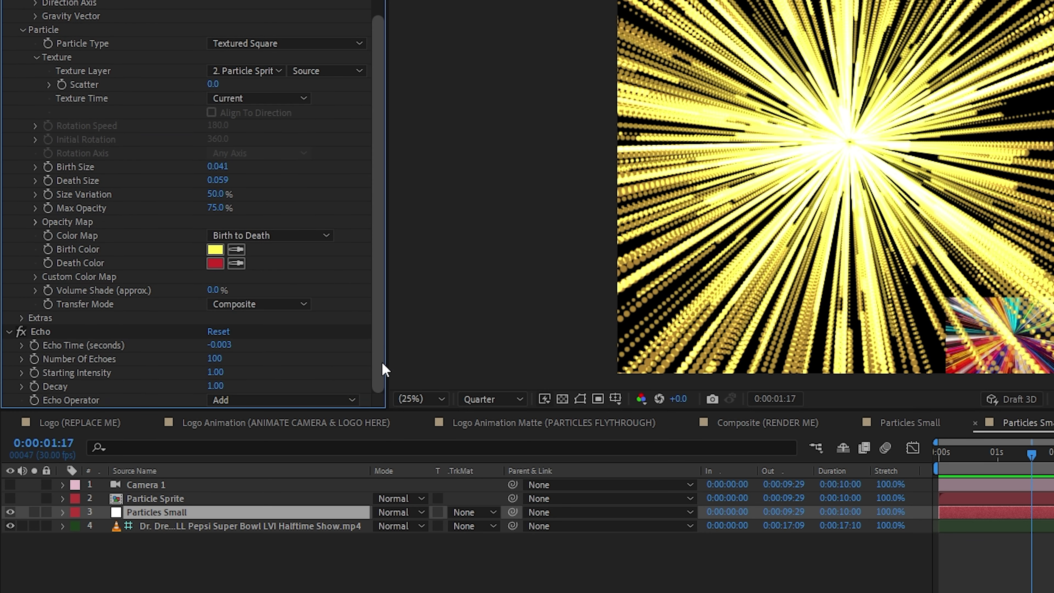
click(224, 345)
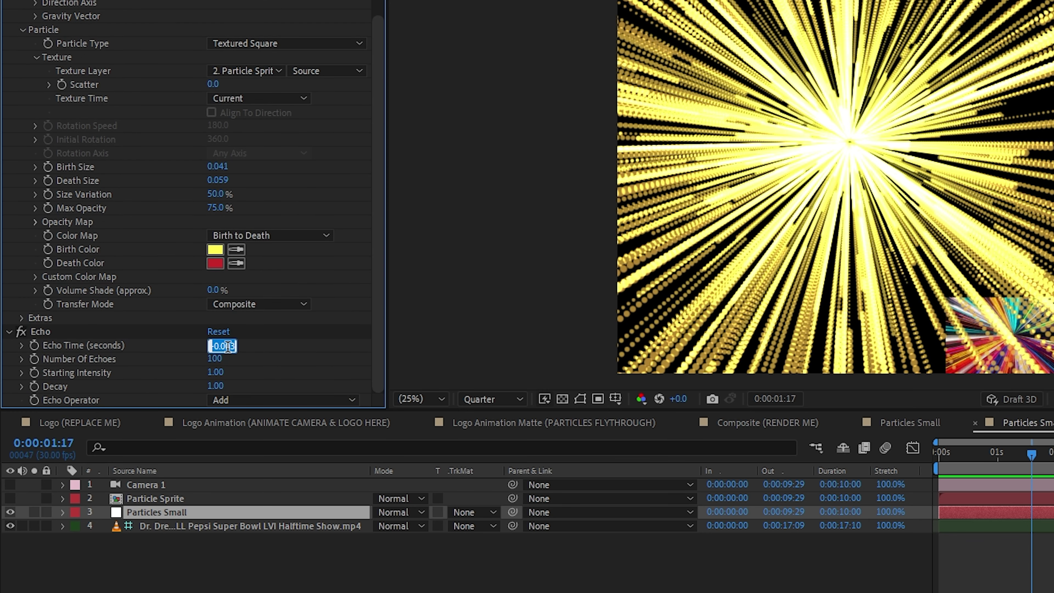
click(228, 346)
key(Return)
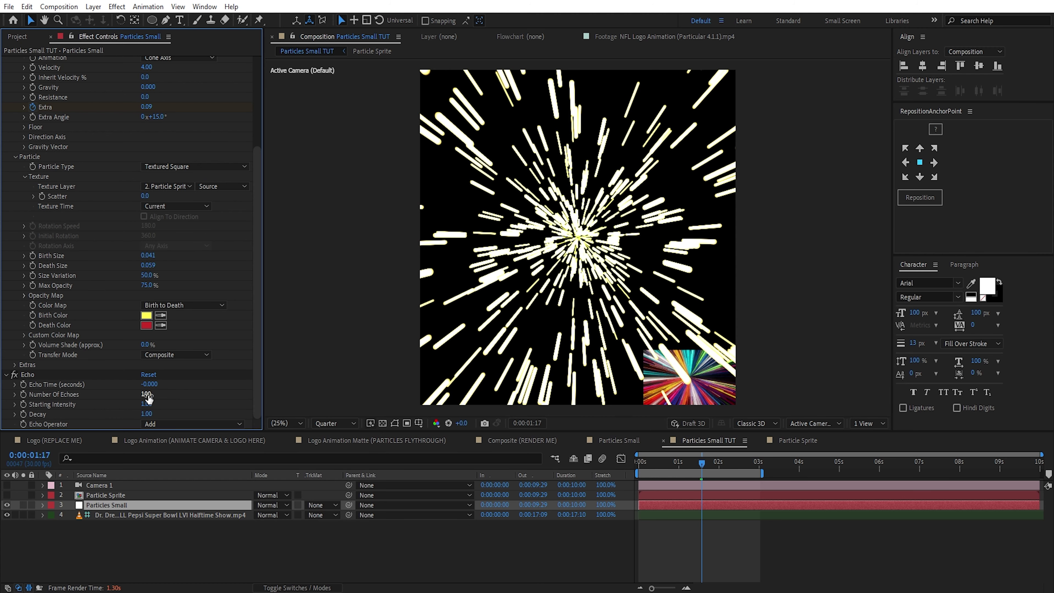
Step: Try longer trails with up to 500 echoes, and settle on 30 for the Number Of Echoes
click(224, 359)
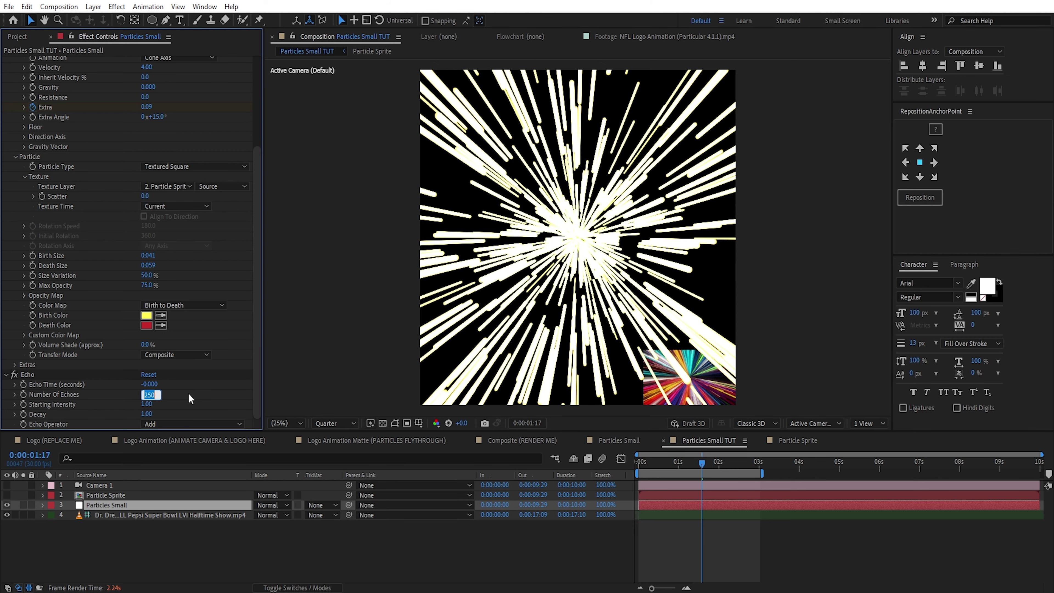
key(Return)
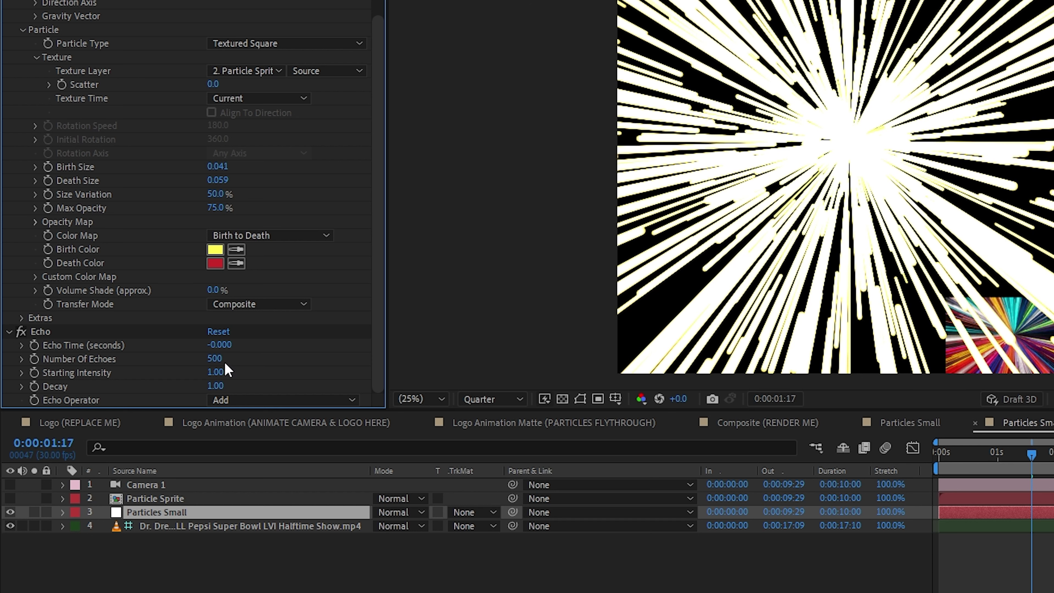
click(229, 359)
text(30)
key(Return)
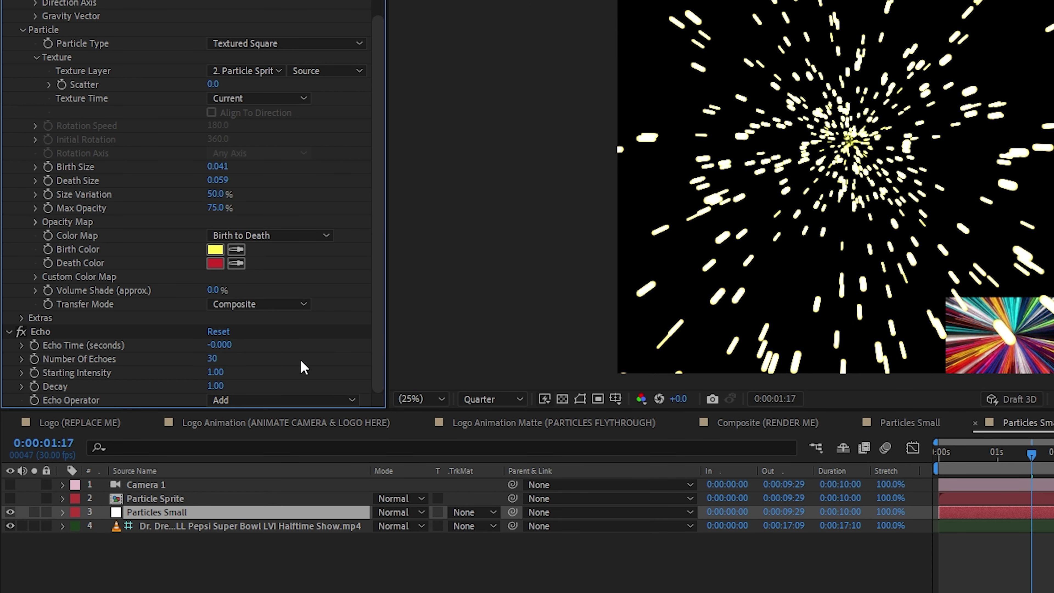
Step: Set the Echo Operator to Composite In Back and examine the coloured streaks up close
click(261, 400)
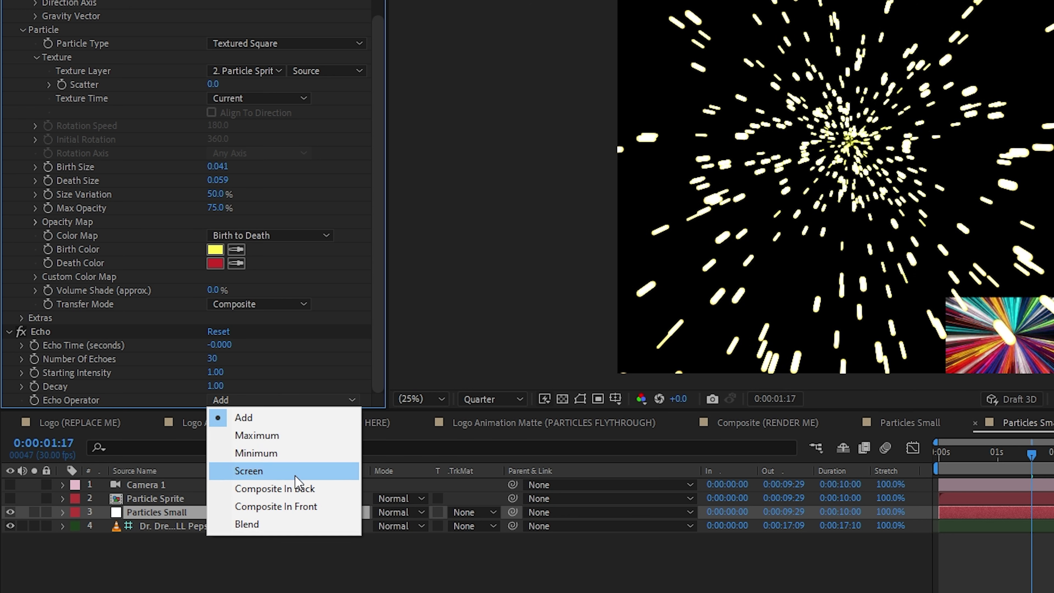
click(286, 489)
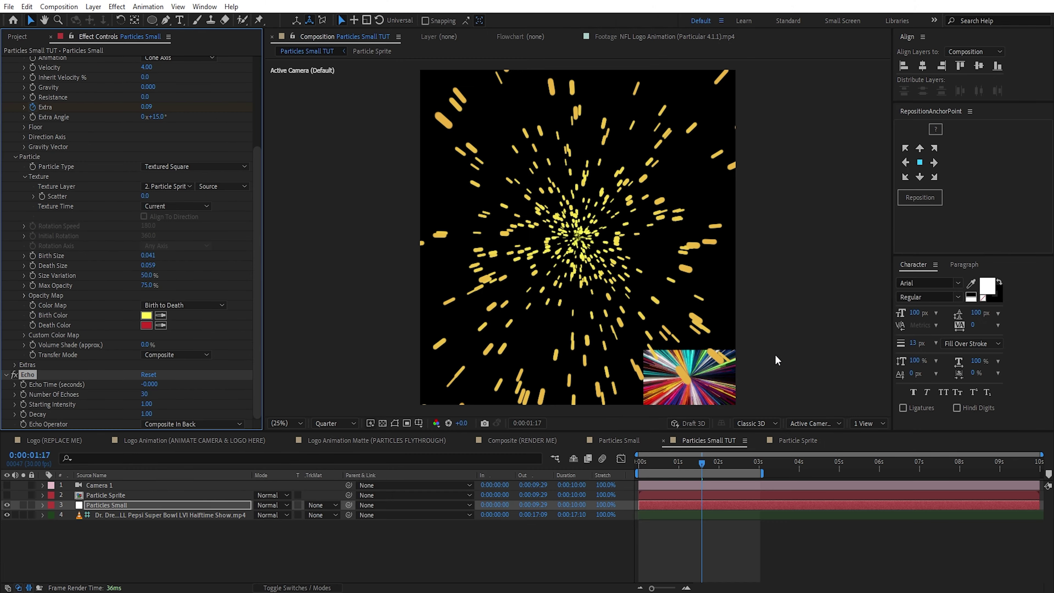
scroll(1035, 247, up, 2)
drag(977, 242, 793, 192)
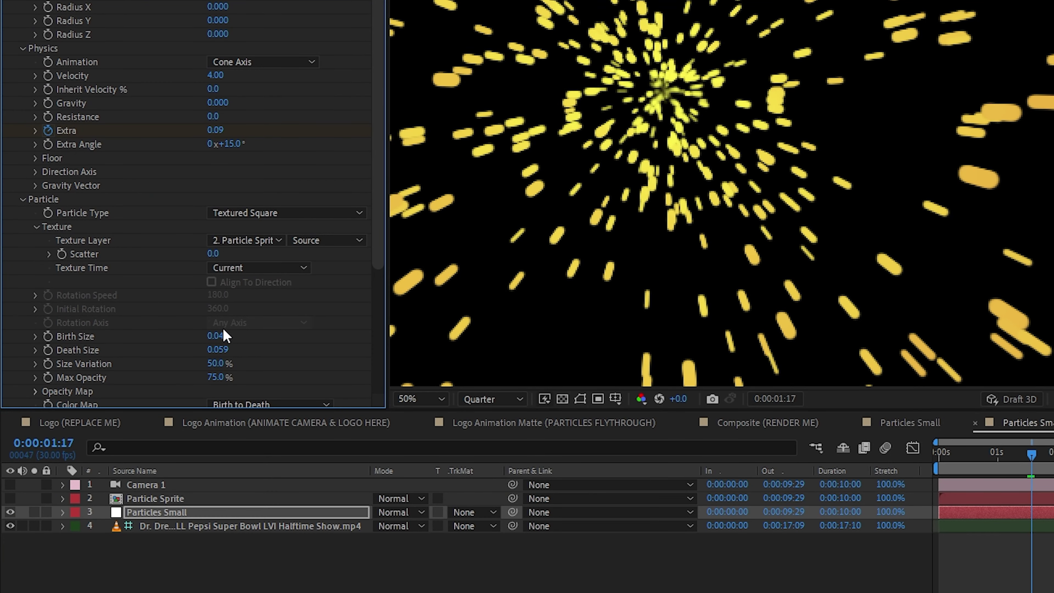
Step: Set the particles' Birth Size to 0.010, Death Size to 0.015 and Longevity to 0.50 seconds
click(224, 336)
text(0)
key(Tab)
text(0)
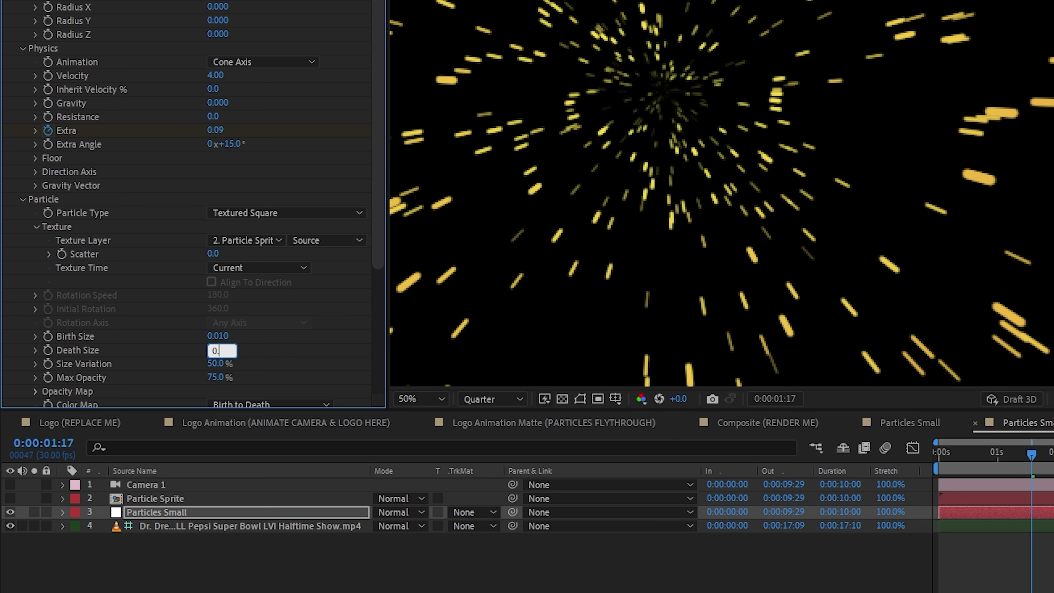
key(Return)
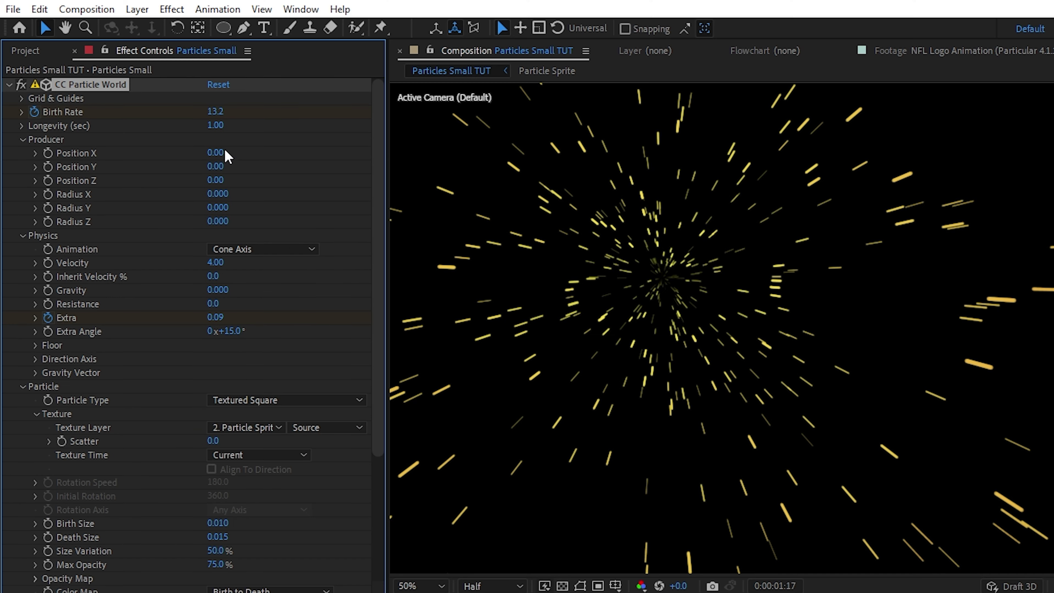
click(220, 126)
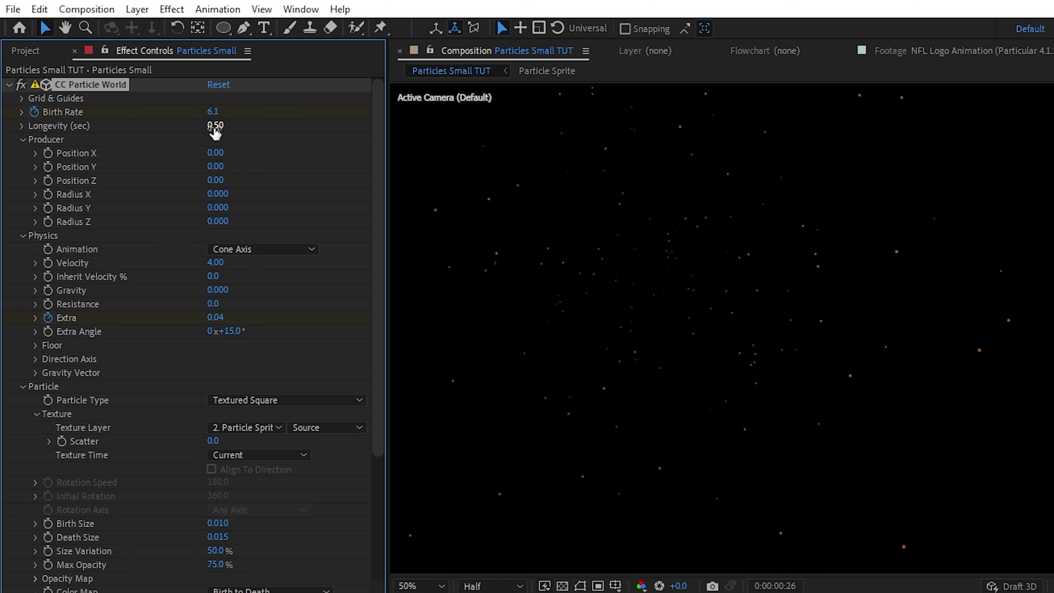
drag(214, 128, 204, 128)
Step: Set the particles' Max Opacity to 100% and fill the Opacity Map to full opacity across their whole life
scroll(212, 394, down, 5)
click(215, 395)
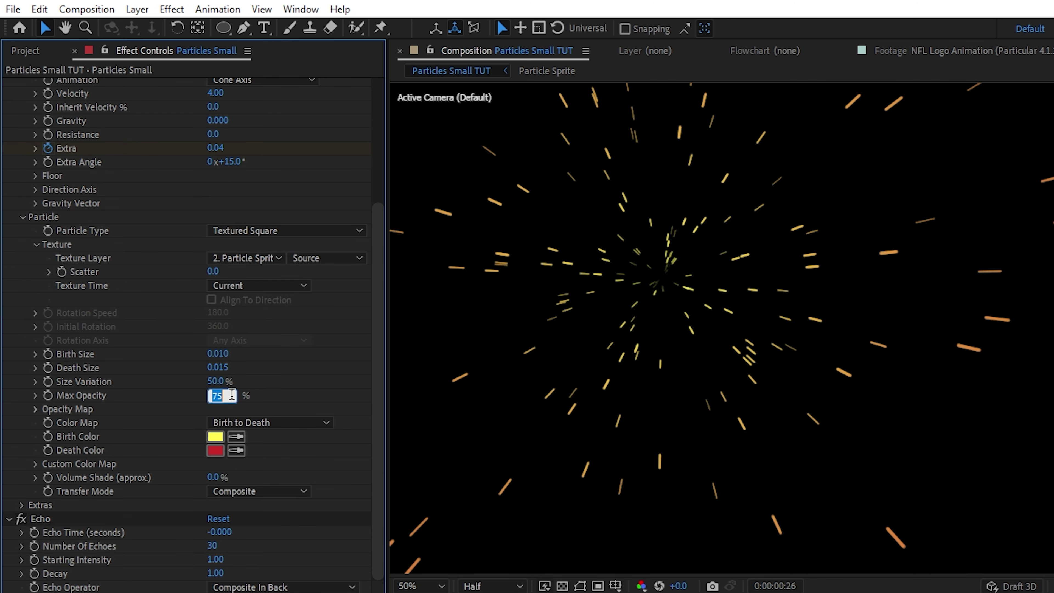
text(100)
key(Return)
click(35, 409)
mouse_move(78, 446)
mouse_down()
mouse_move(43, 404)
mouse_move(65, 384)
mouse_move(381, 382)
mouse_up()
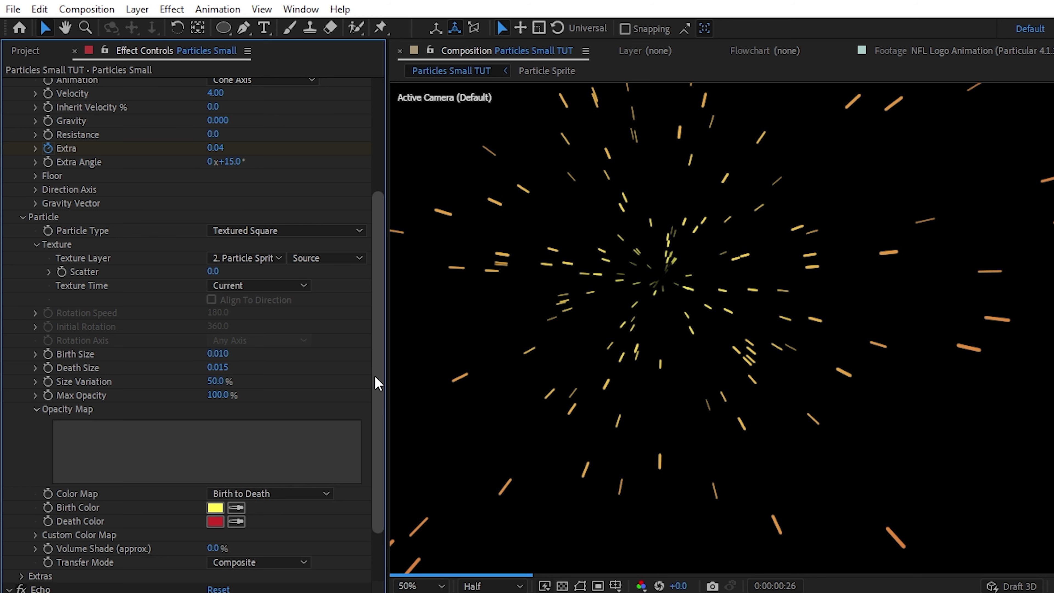
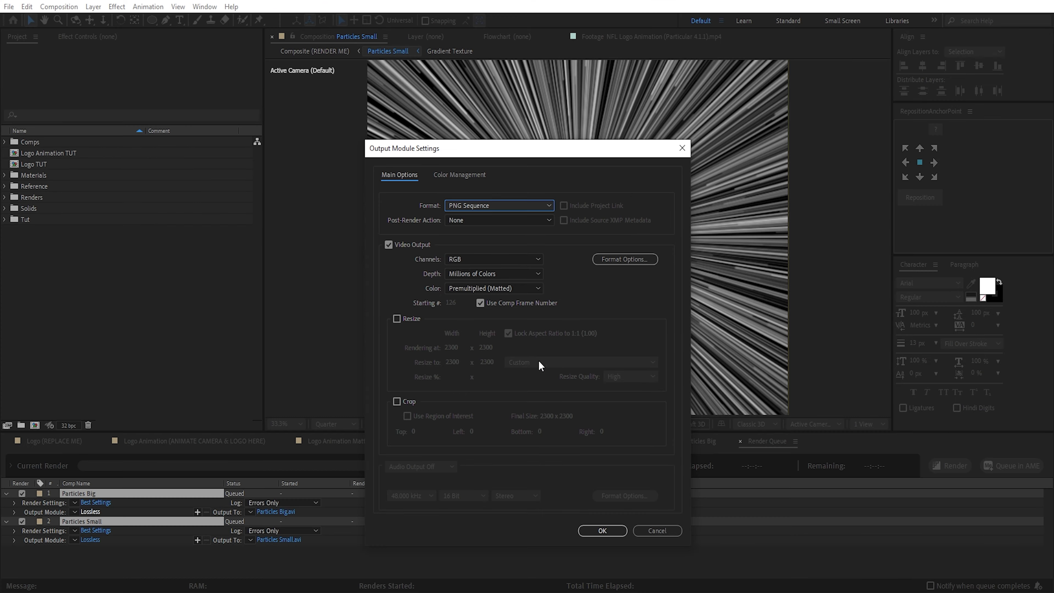
Step: Confirm PNG Sequence as the render output format and look through the rendered Particles Small frames
click(602, 530)
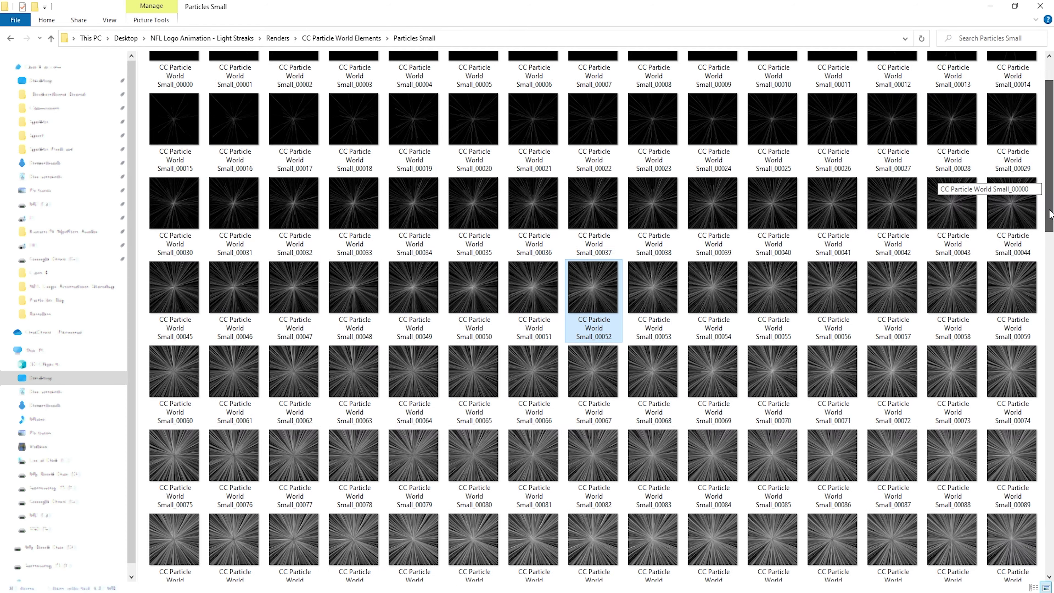
drag(1049, 214, 1040, 523)
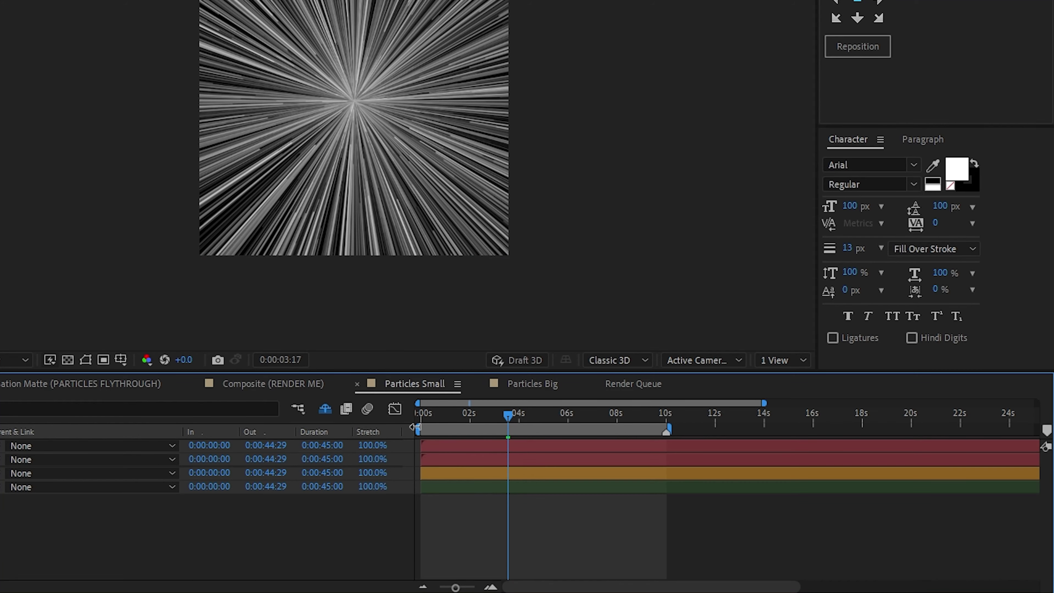
Step: Start the Particles Small work area at about 0:00:03:17 and add the rendered CC Particle World - Small sequence below Colorization
drag(416, 429, 495, 433)
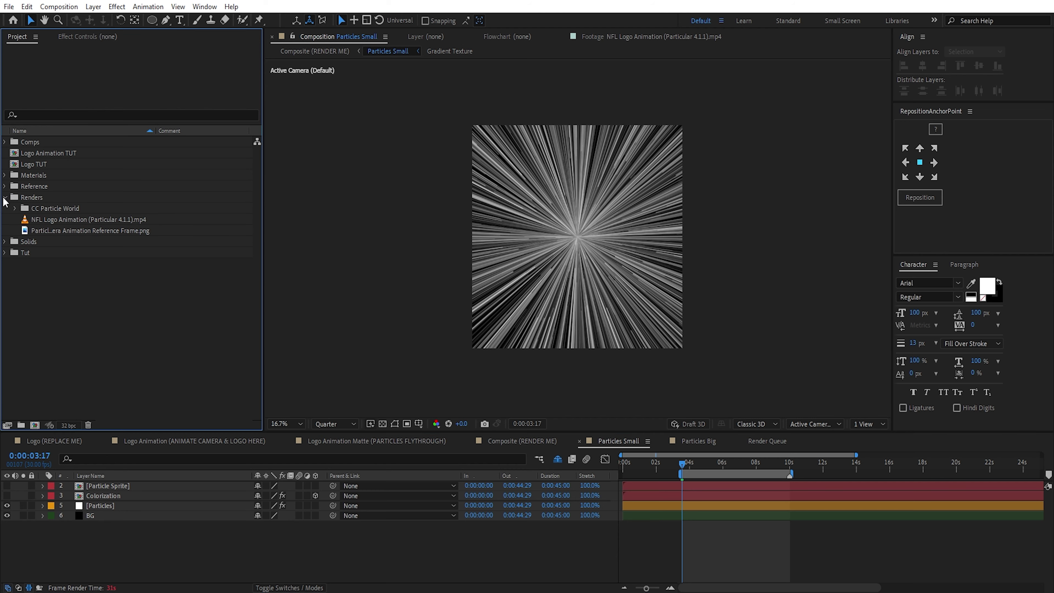
click(16, 208)
click(62, 241)
click(150, 515)
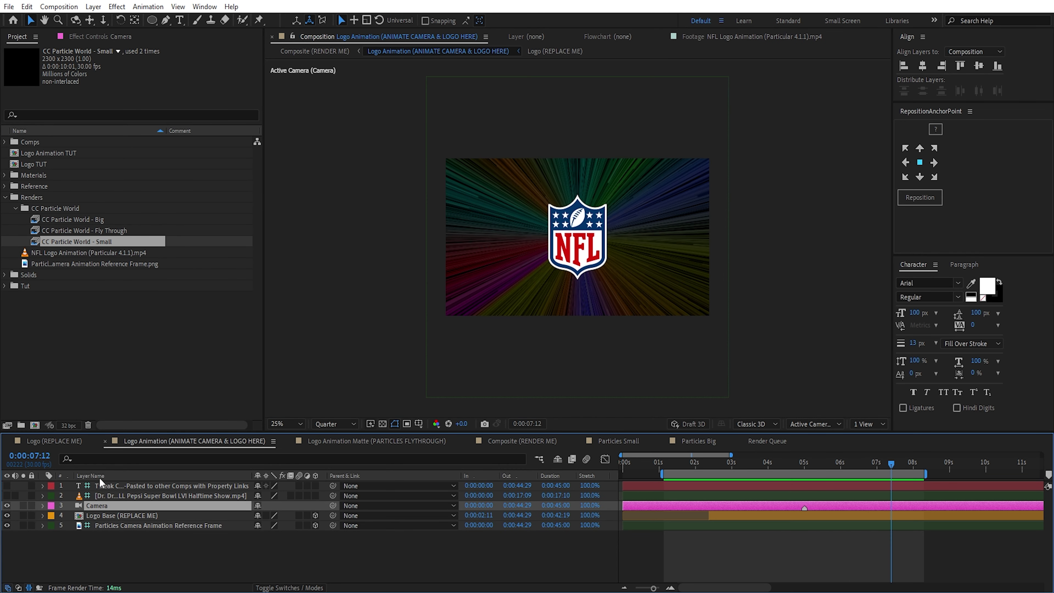
Step: Copy the Camera layer from the Logo Animation composition into Particles Small, and turn on the Camera and Colorization layers
click(26, 7)
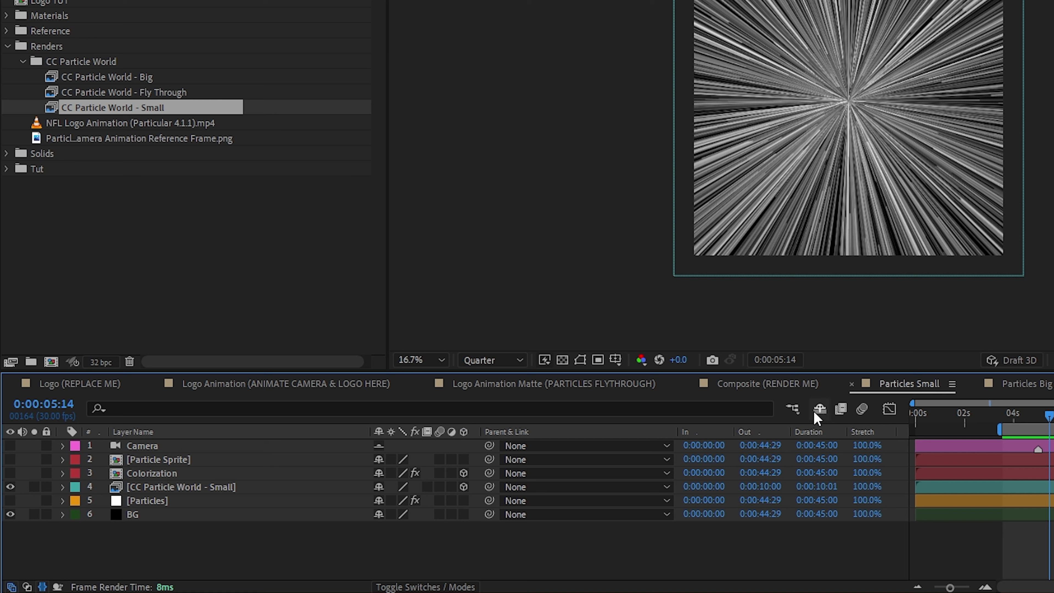
click(11, 473)
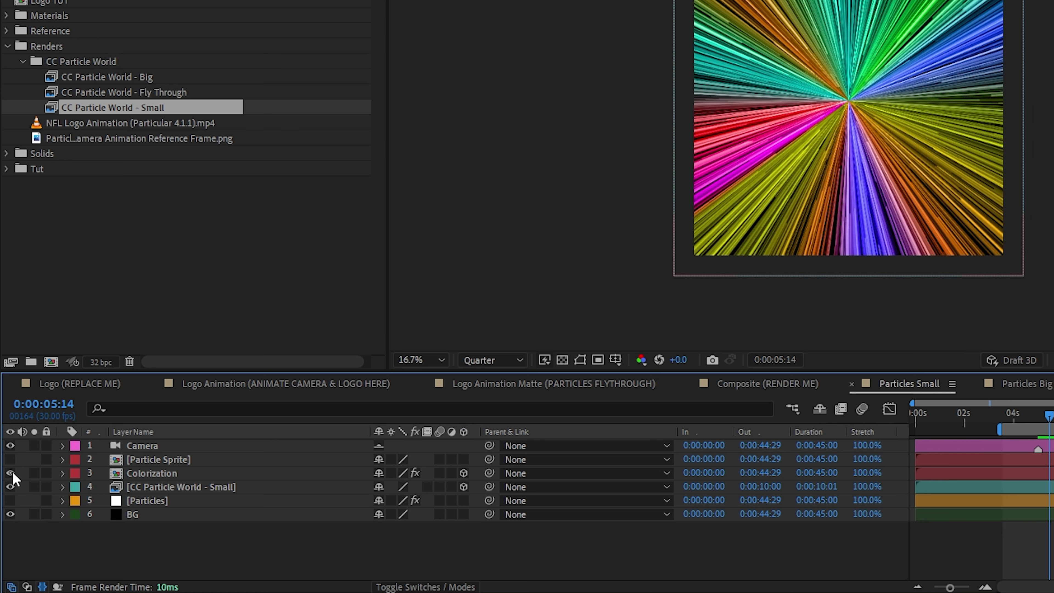
Step: Check that Colorization and CC Particle World - Small are 3D layers, and scrub through the timeline to review the camera movement
click(316, 475)
click(314, 486)
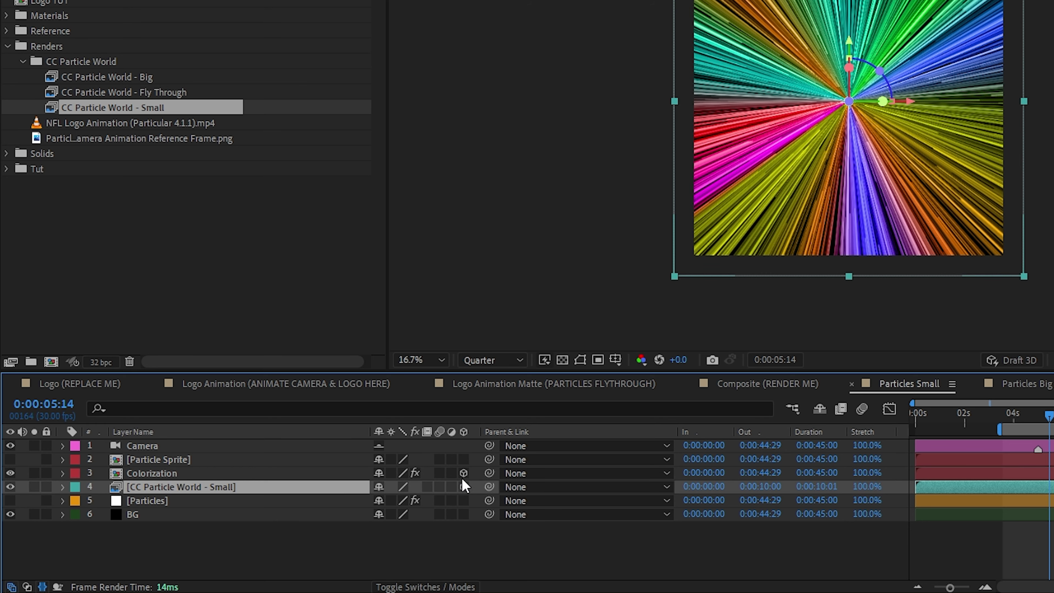
drag(1049, 416, 1008, 433)
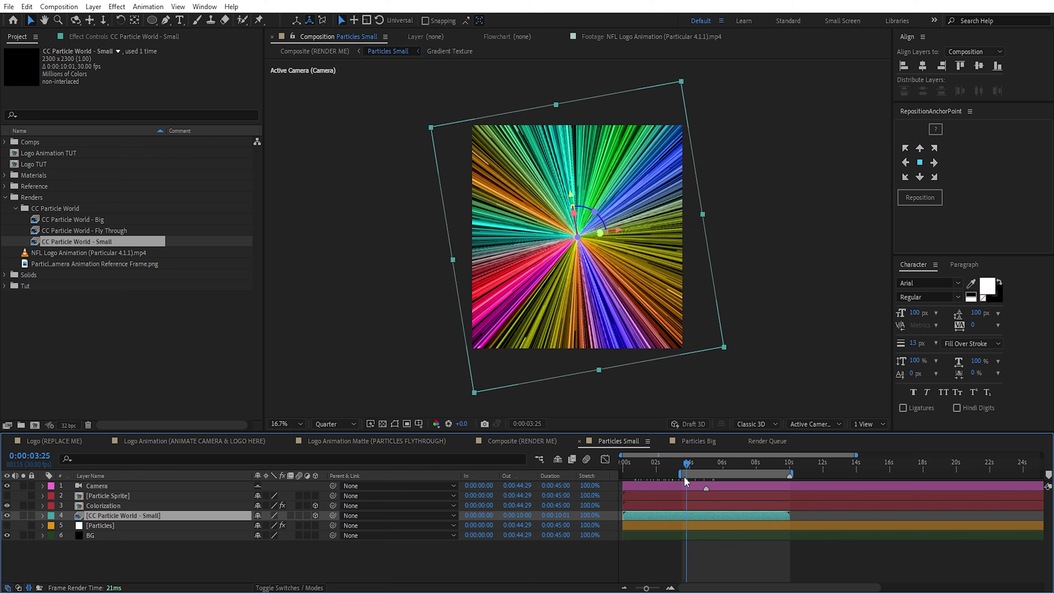
drag(684, 476, 667, 481)
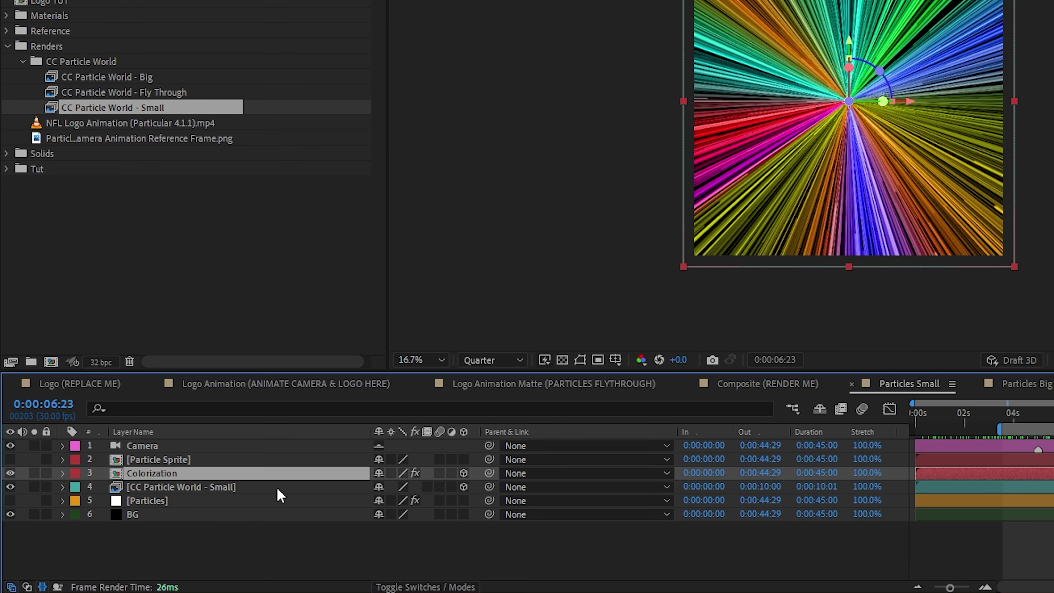
Step: Reveal the Scale of the Colorization and CC Particle World - Small layers and review their coverage along the timeline
ctrl+click(201, 515)
key(s)
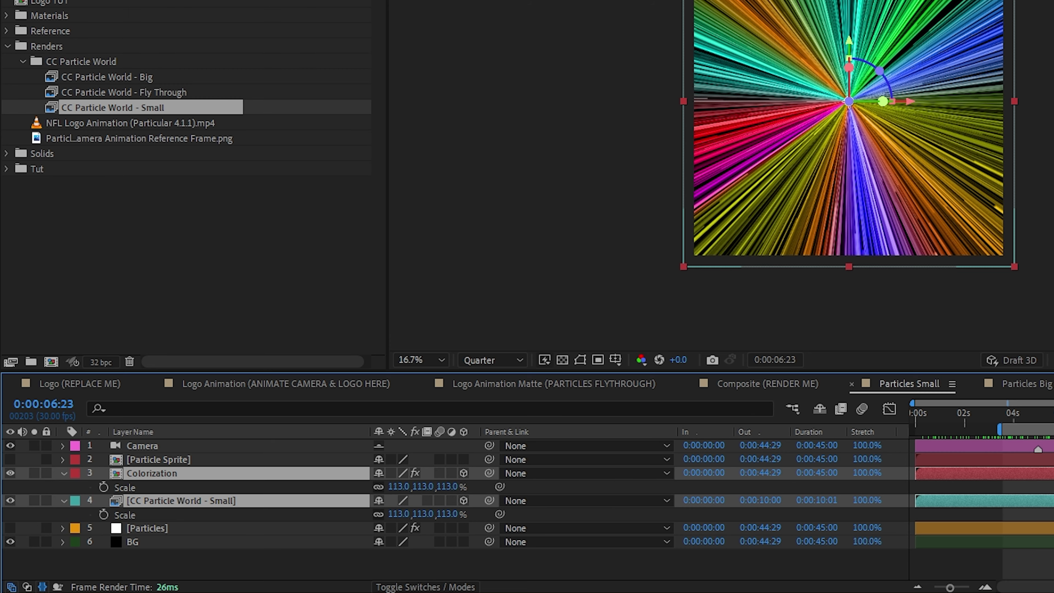
drag(736, 464, 766, 467)
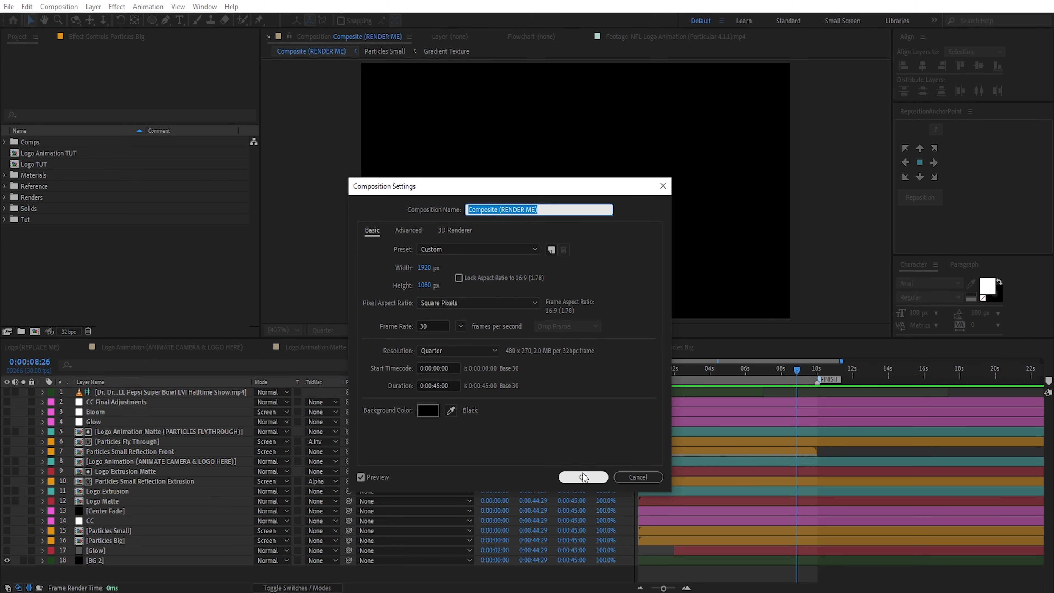
Step: Accept the Composite (RENDER ME) composition settings, and turn on the Particles Small and Particles Big layers above BG 2
click(583, 475)
click(106, 561)
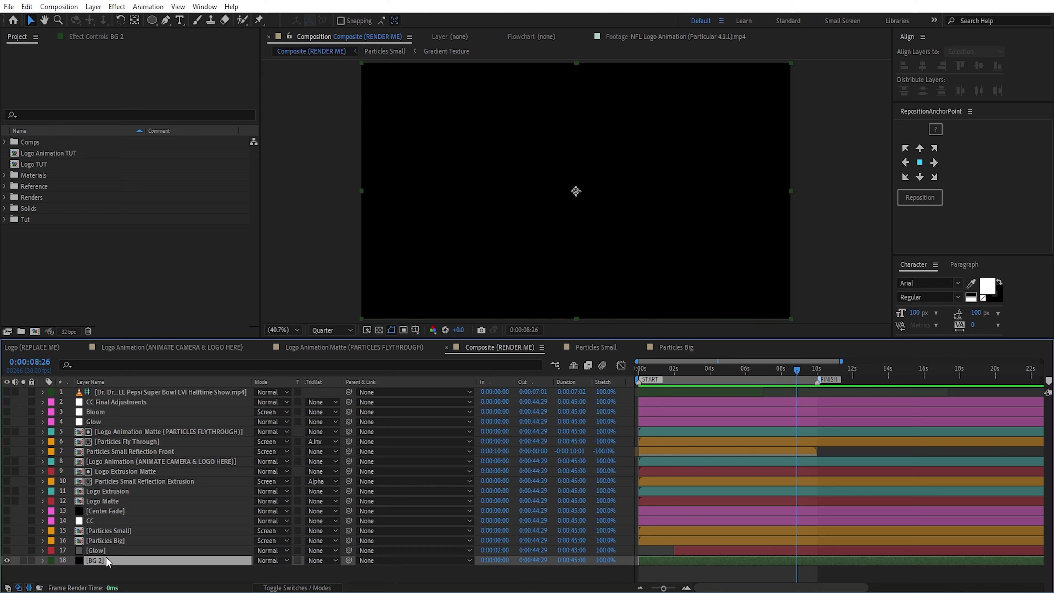
click(110, 542)
shift+click(113, 532)
click(6, 540)
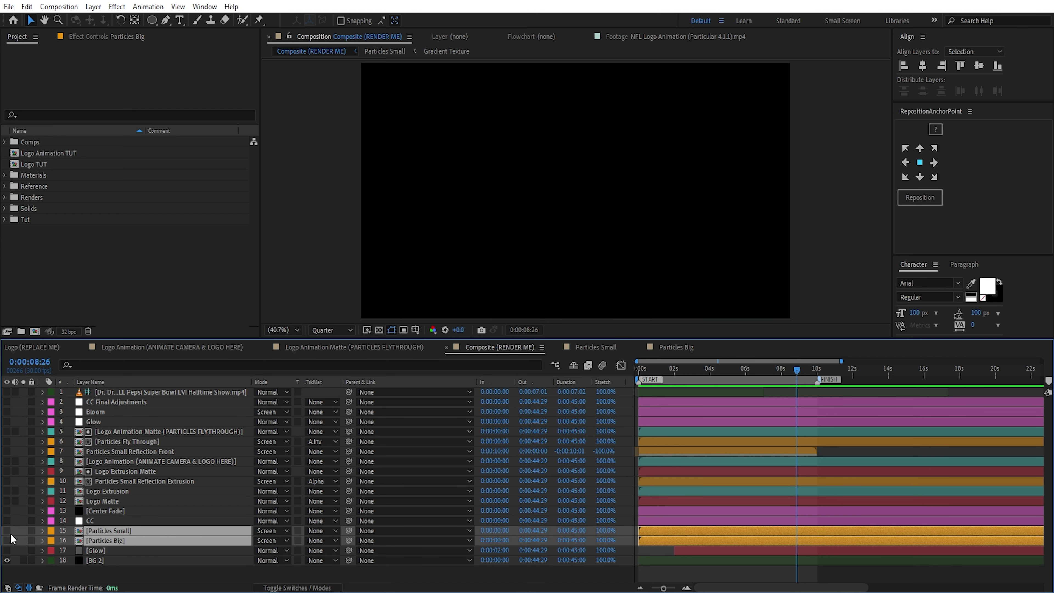
click(7, 530)
click(262, 531)
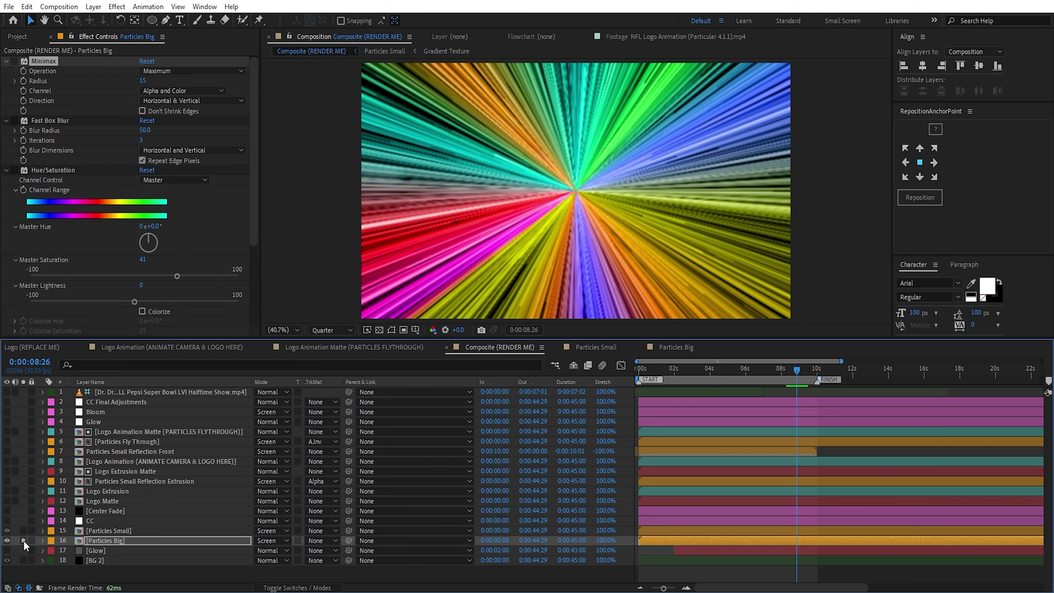
Step: Solo the Particles Big layer and enable its Minimax and Fast Box Blur effects
click(23, 540)
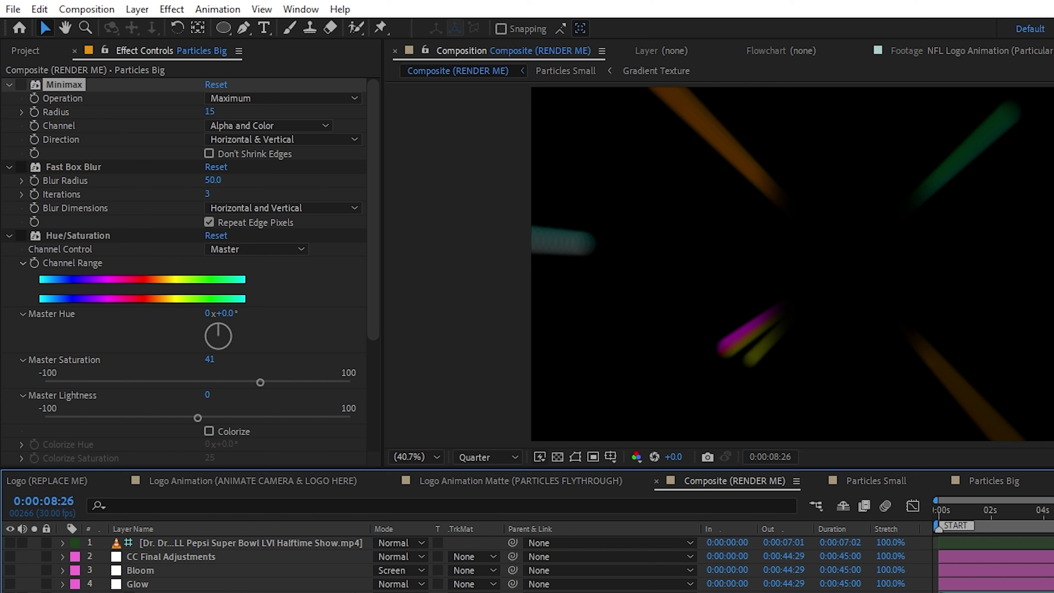
click(20, 85)
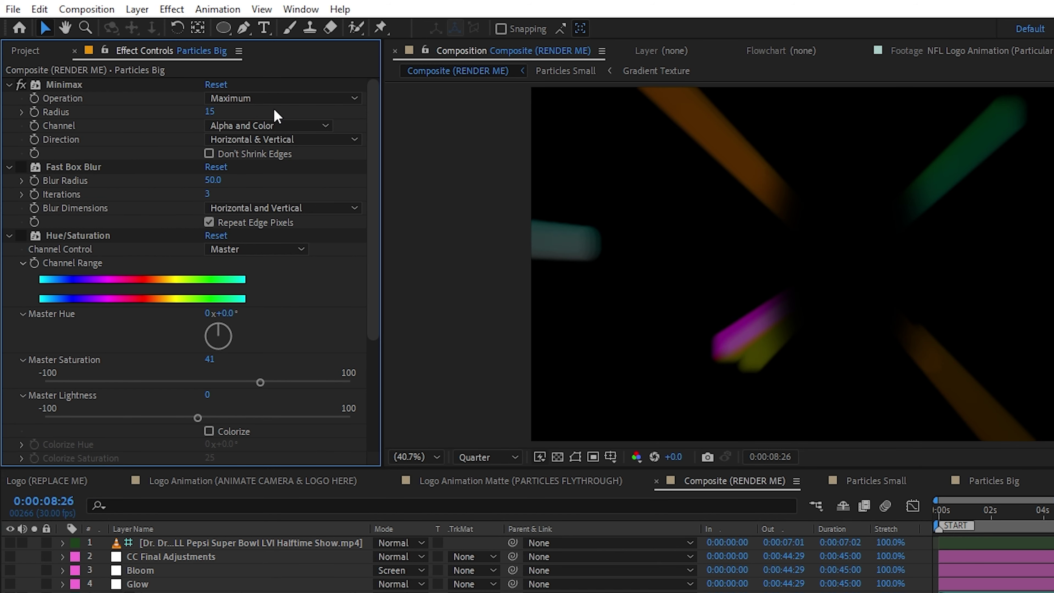
click(20, 166)
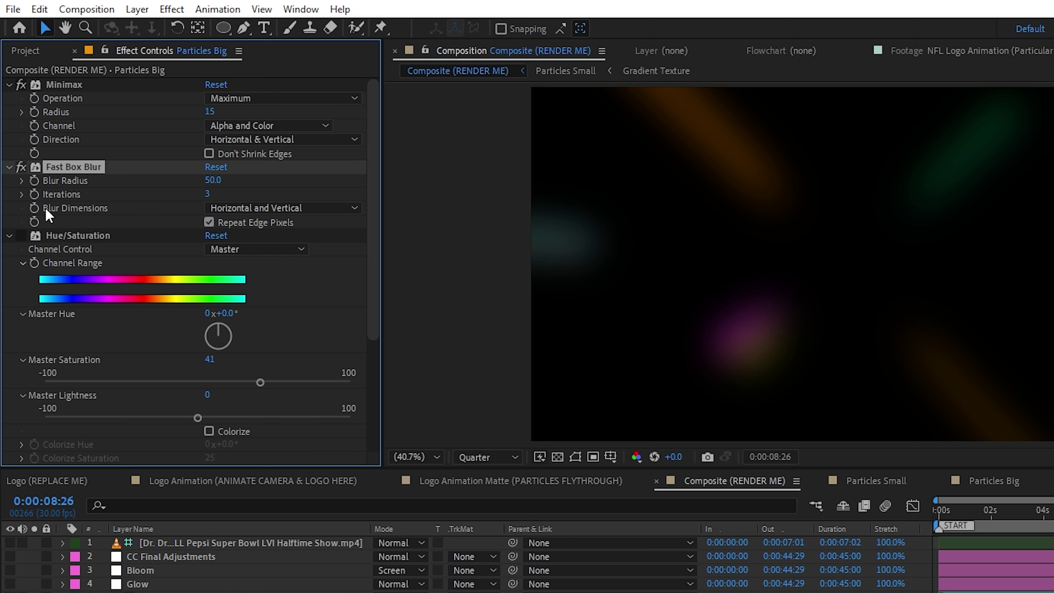
Step: Enable the Hue/Saturation effect of the Particles Big layer and reveal the layer's Opacity
click(87, 237)
click(284, 526)
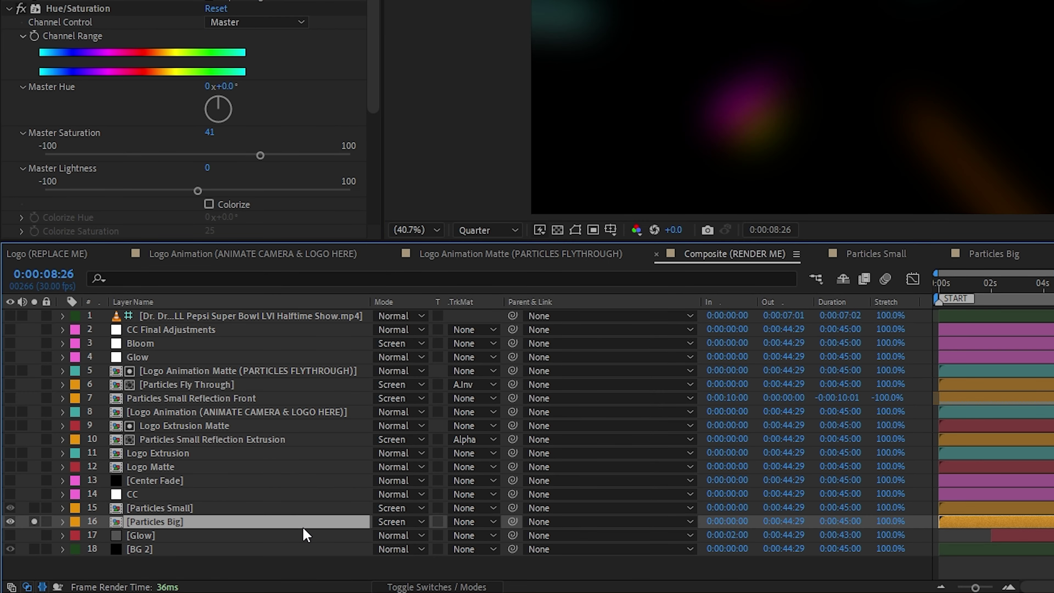
key(t)
click(426, 544)
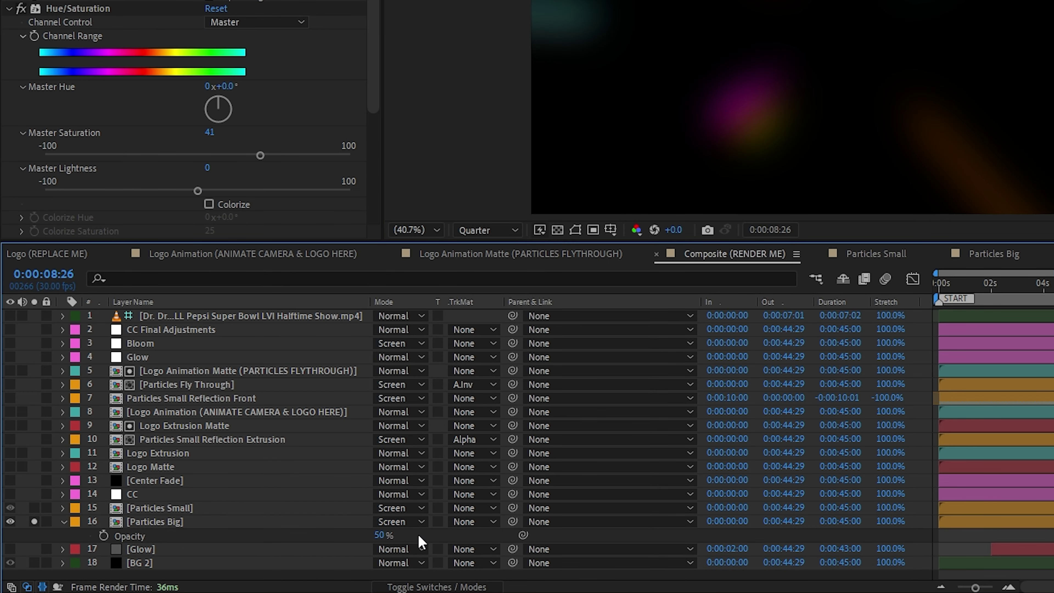
click(101, 521)
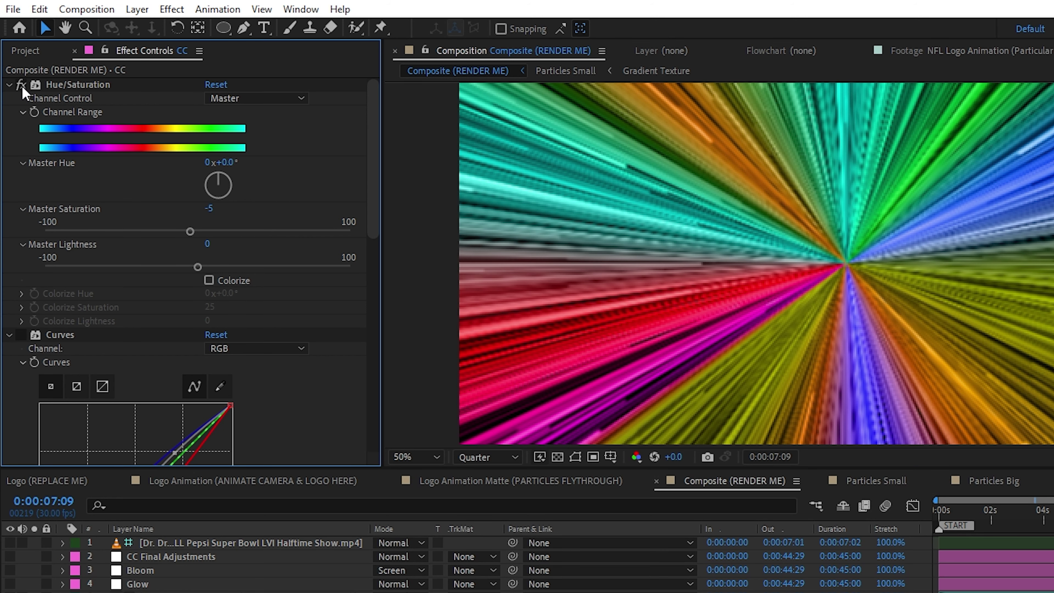
Step: Enable the Curves and Curves 2 effects of the CC adjustment layer
click(21, 335)
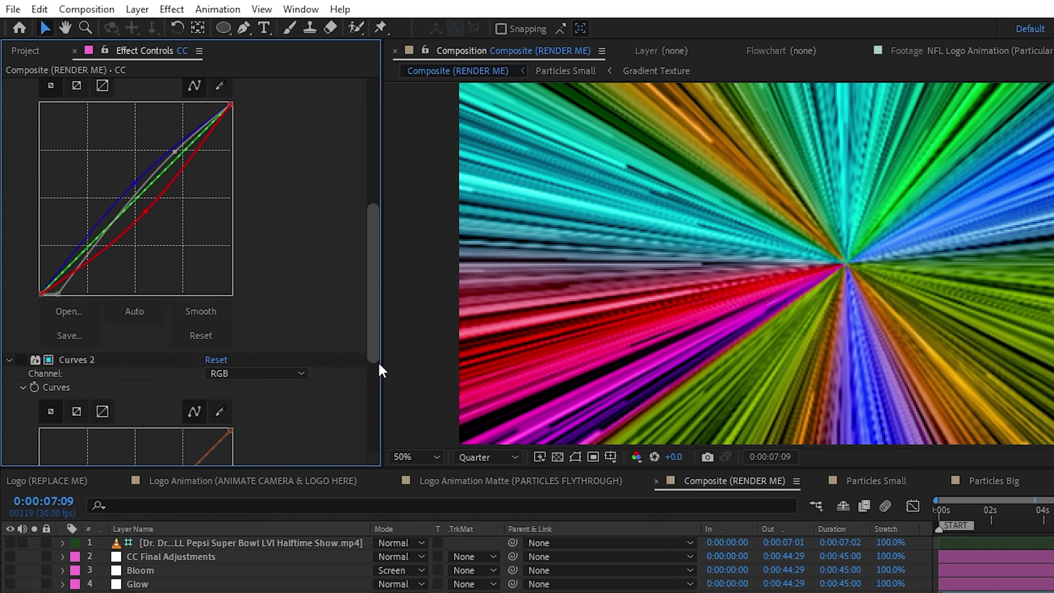
drag(377, 370, 376, 447)
click(78, 147)
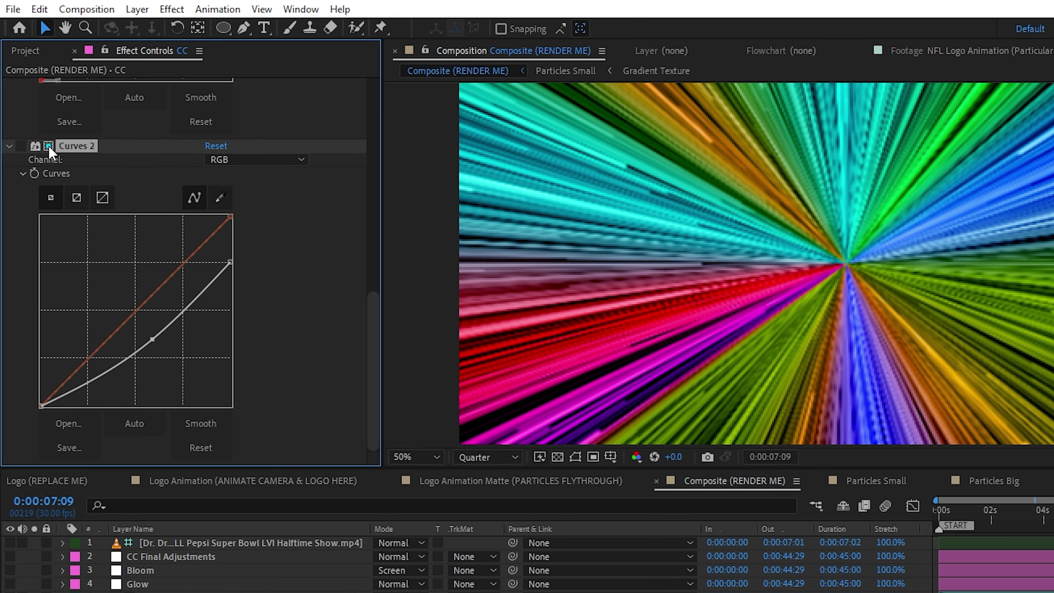
click(23, 146)
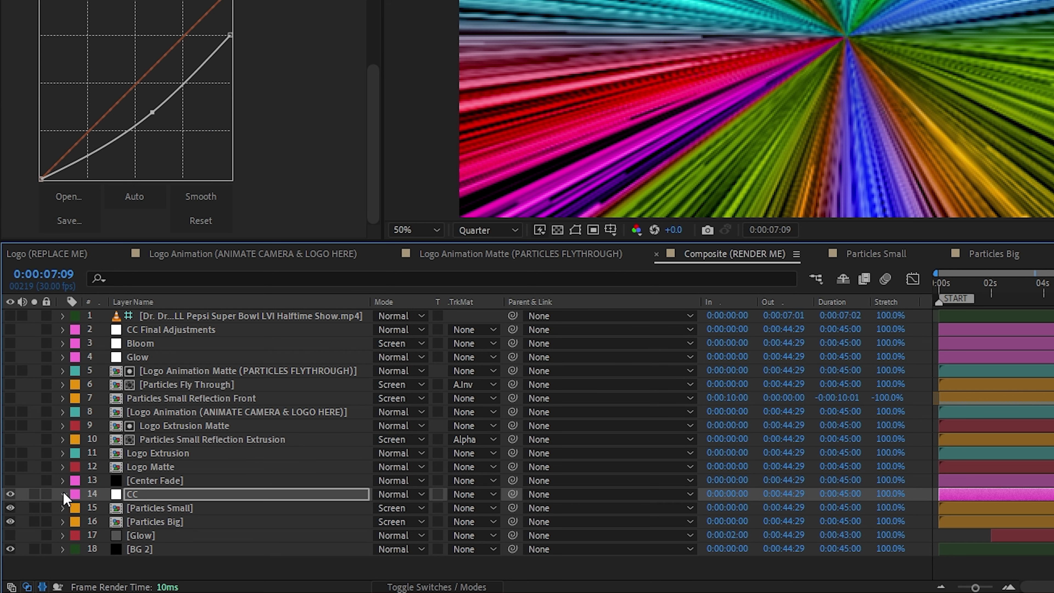
Step: Inspect the CC layer's Mask 1 and the mask reference in the compositing options of its Curves 2 effect
click(63, 494)
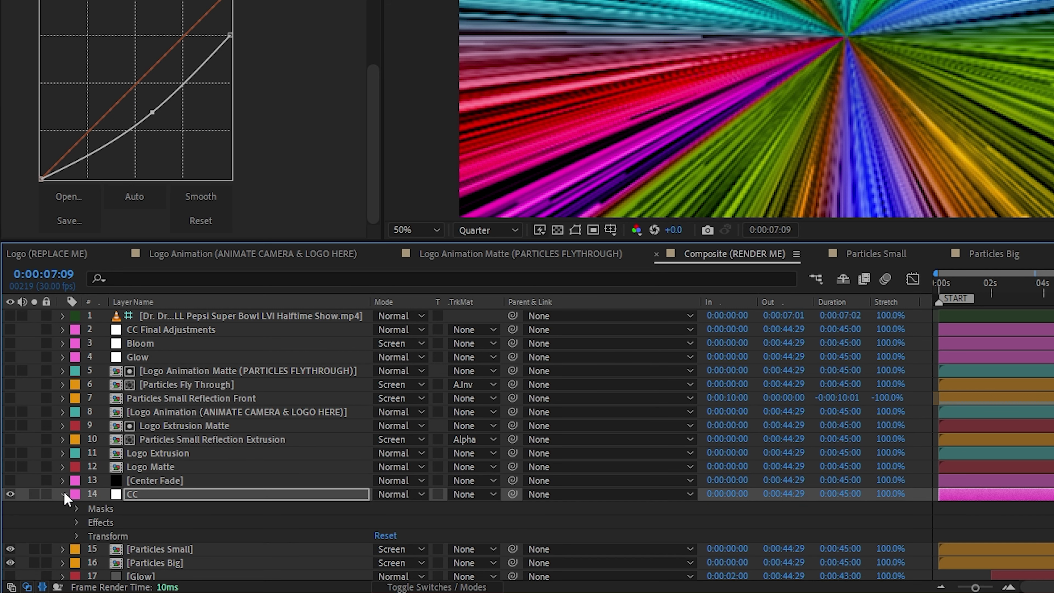
click(77, 509)
click(169, 523)
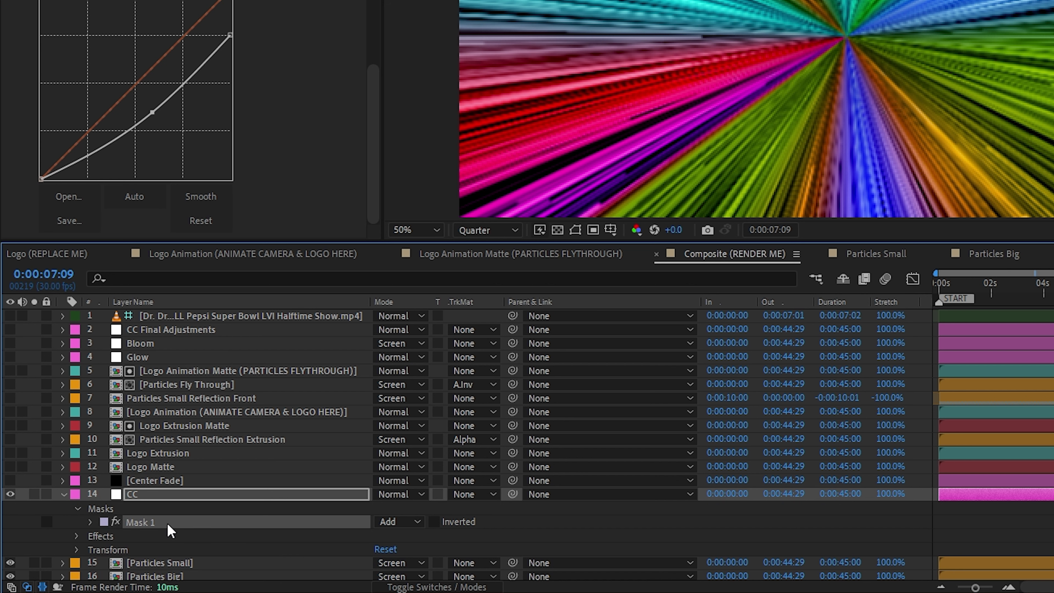
click(78, 537)
scroll(81, 538, down, 3)
click(91, 506)
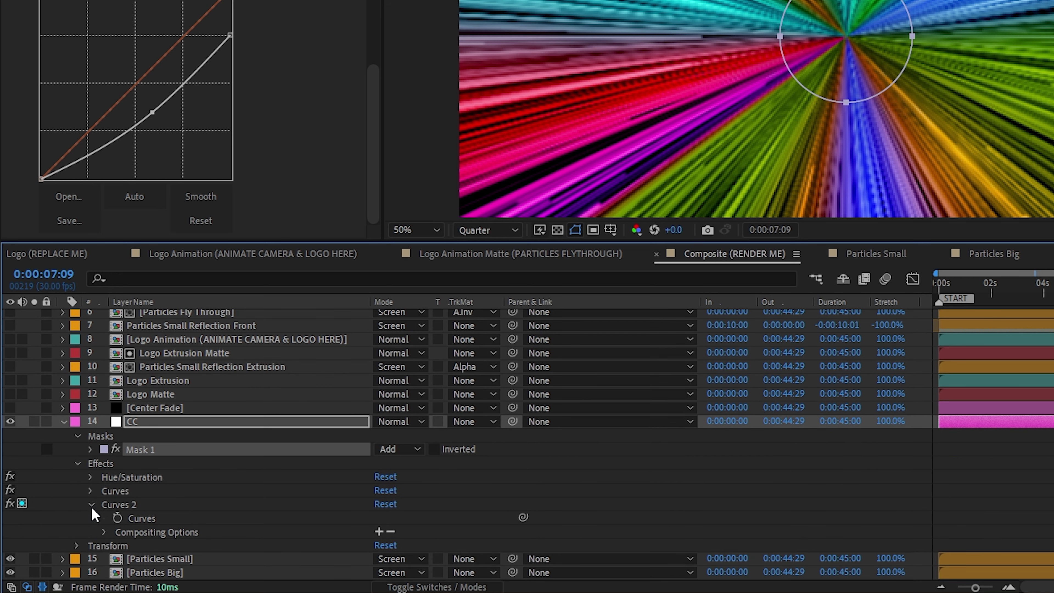
click(149, 532)
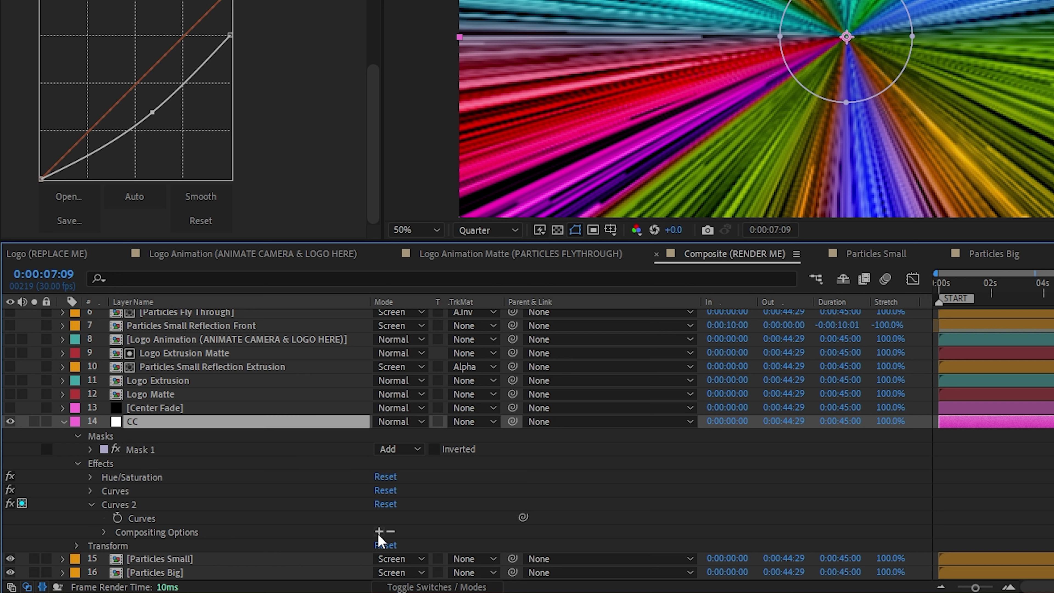
click(104, 532)
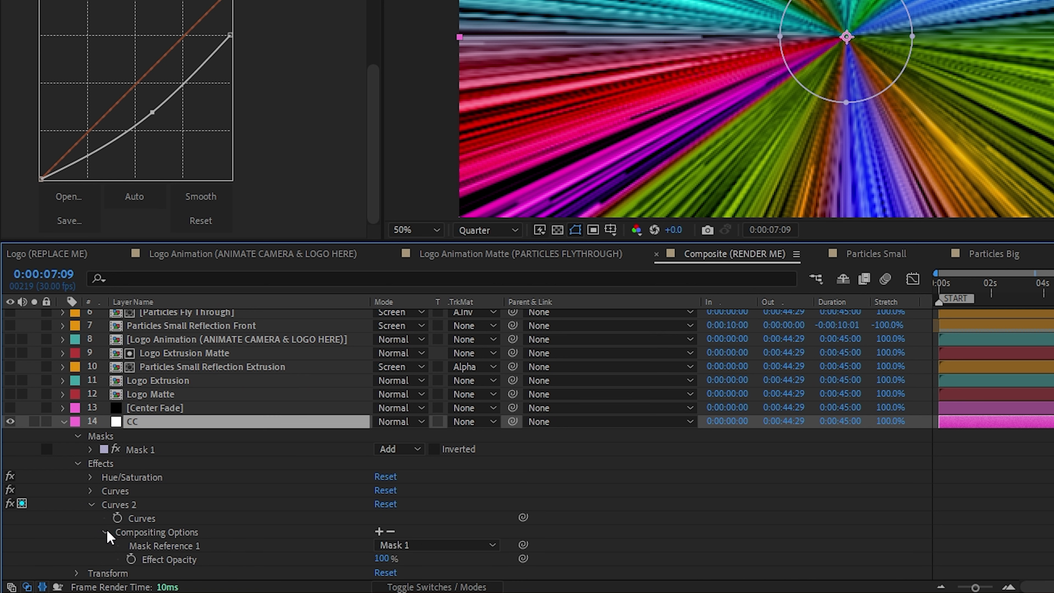
click(386, 545)
click(439, 533)
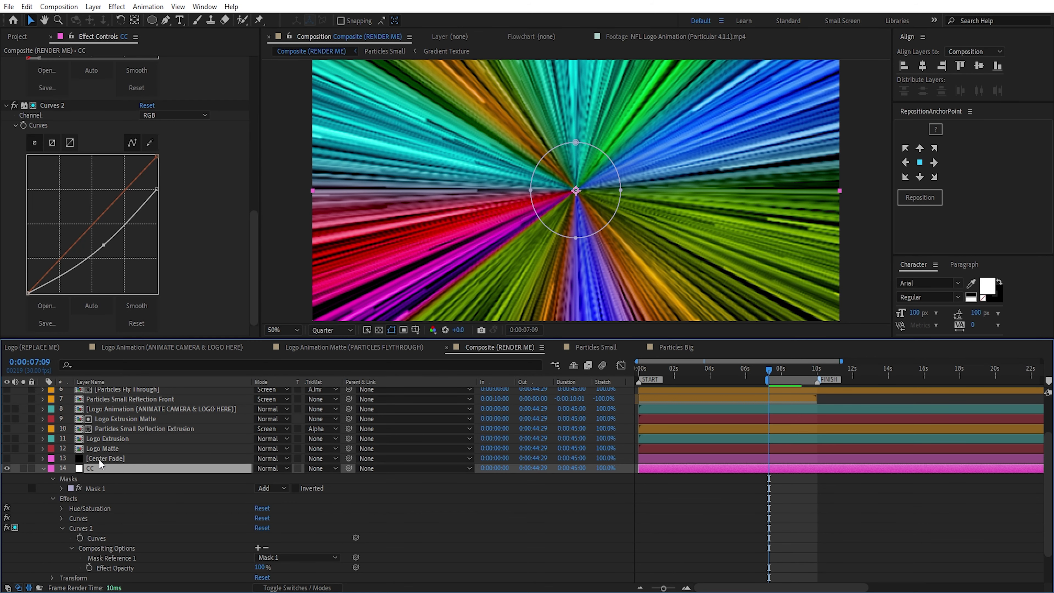
Step: Reveal the mask properties of the Center Fade layer, and scrub through the halftime show reference footage
click(100, 458)
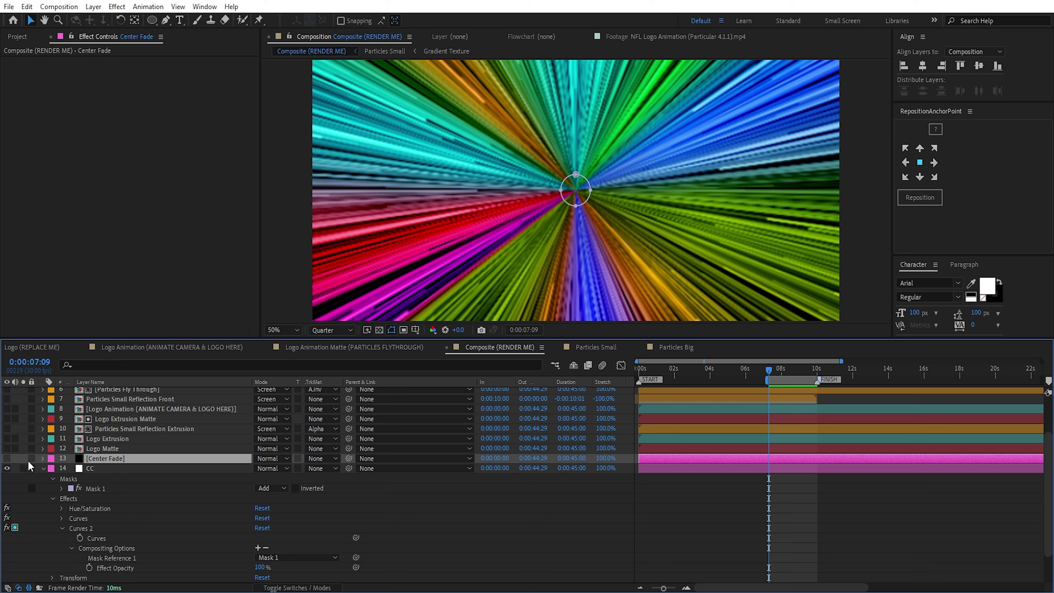
key(m)
key(m)
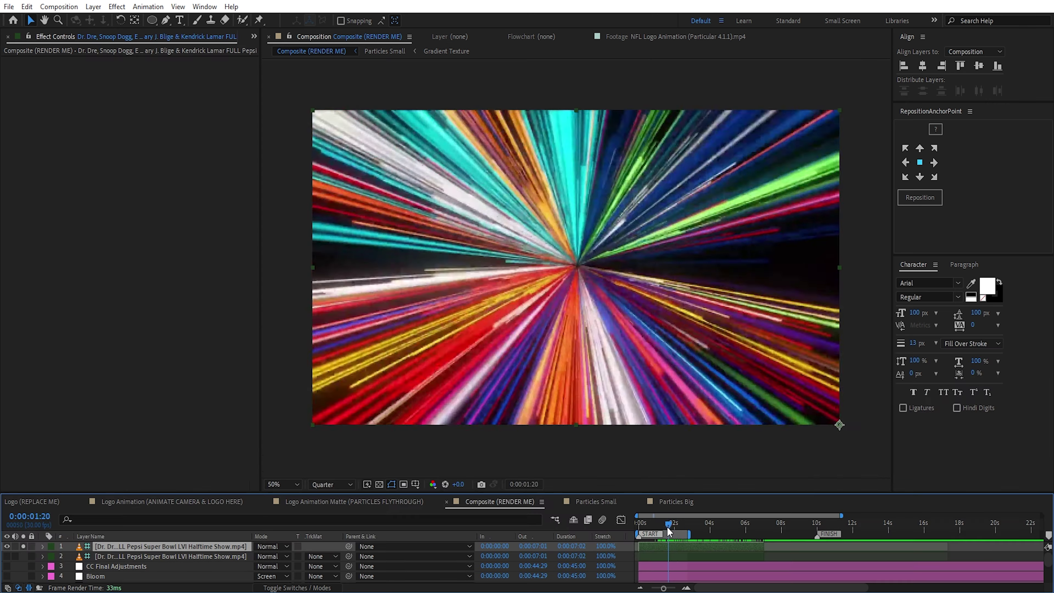
drag(667, 526, 724, 518)
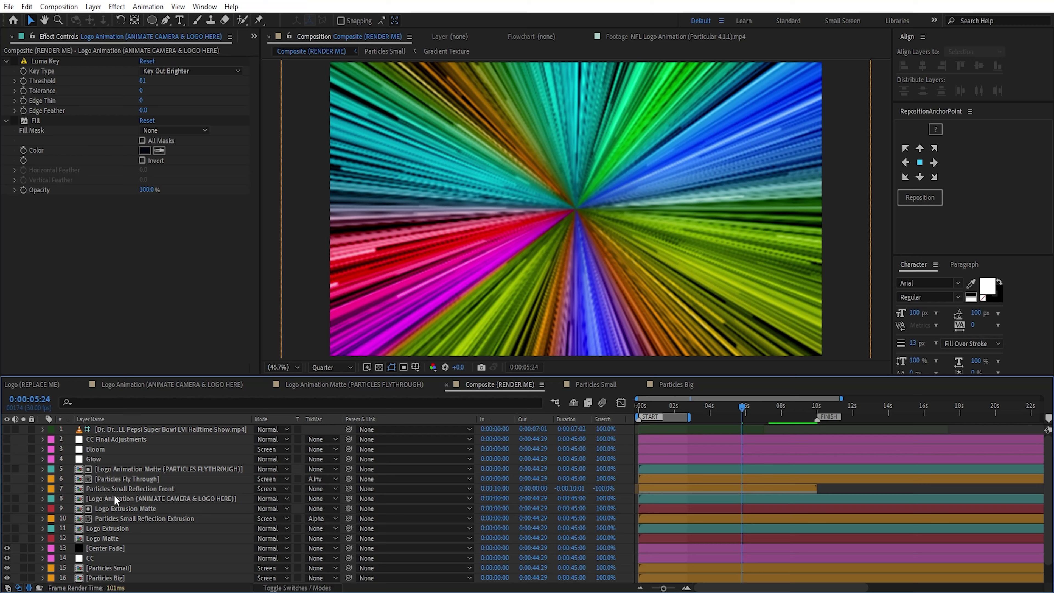
Step: Turn on the Logo Animation (ANIMATE CAMERA & LOGO HERE) layer and enable its Luma Key and Fill effects
click(104, 496)
click(7, 499)
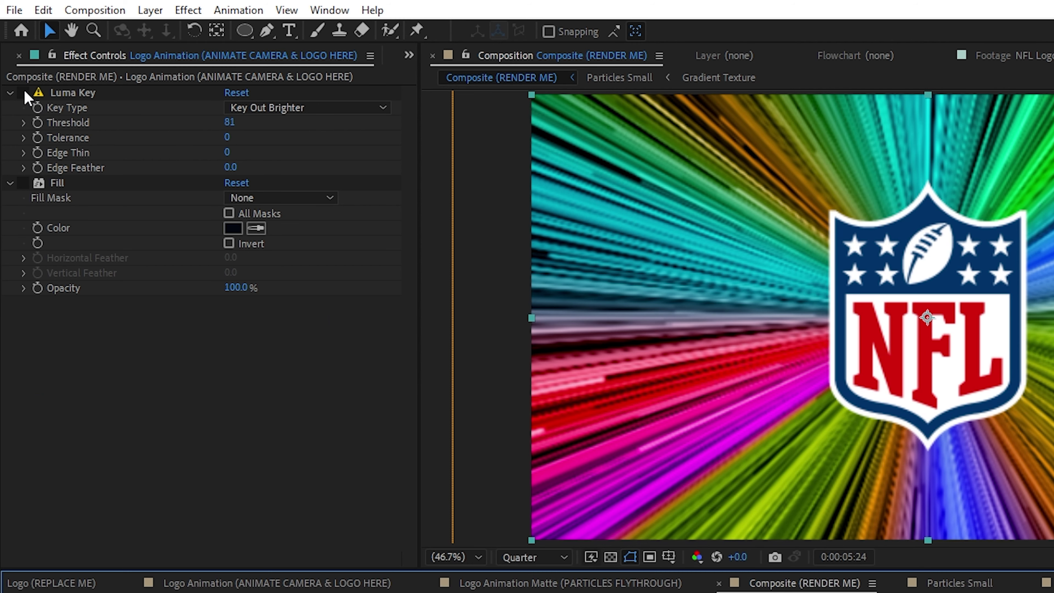
click(23, 93)
click(23, 183)
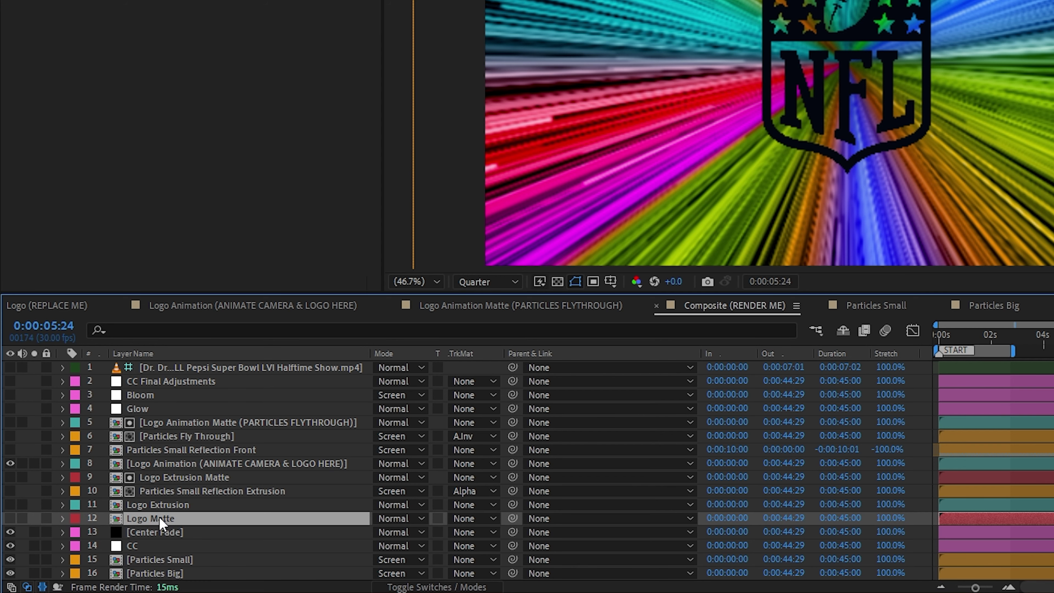
Step: Enable the Set Matte effect on the Particles Small layer, taking the matte from the Logo Matte layer
click(11, 519)
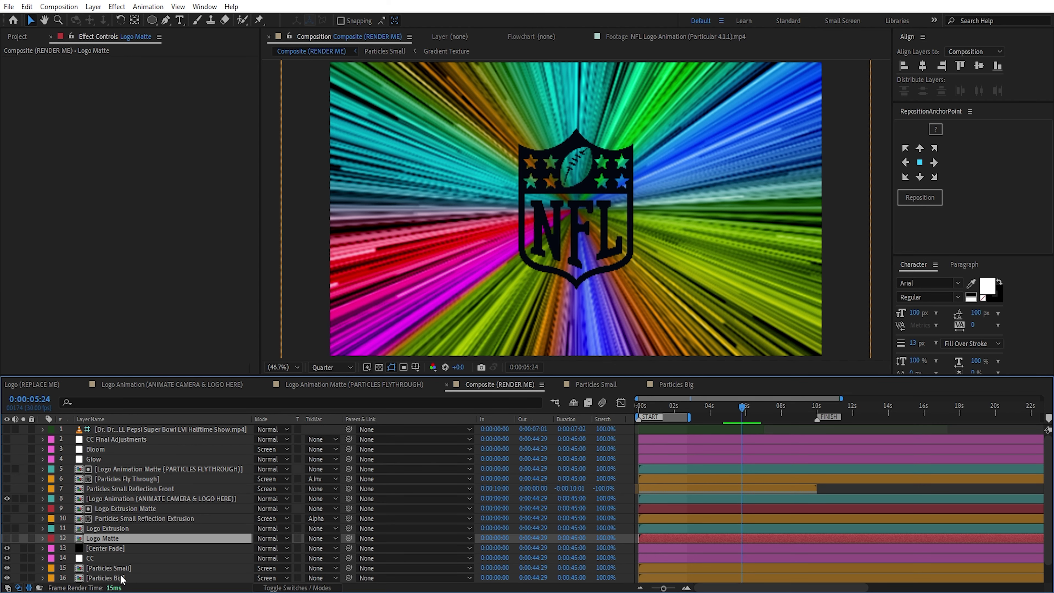
click(131, 569)
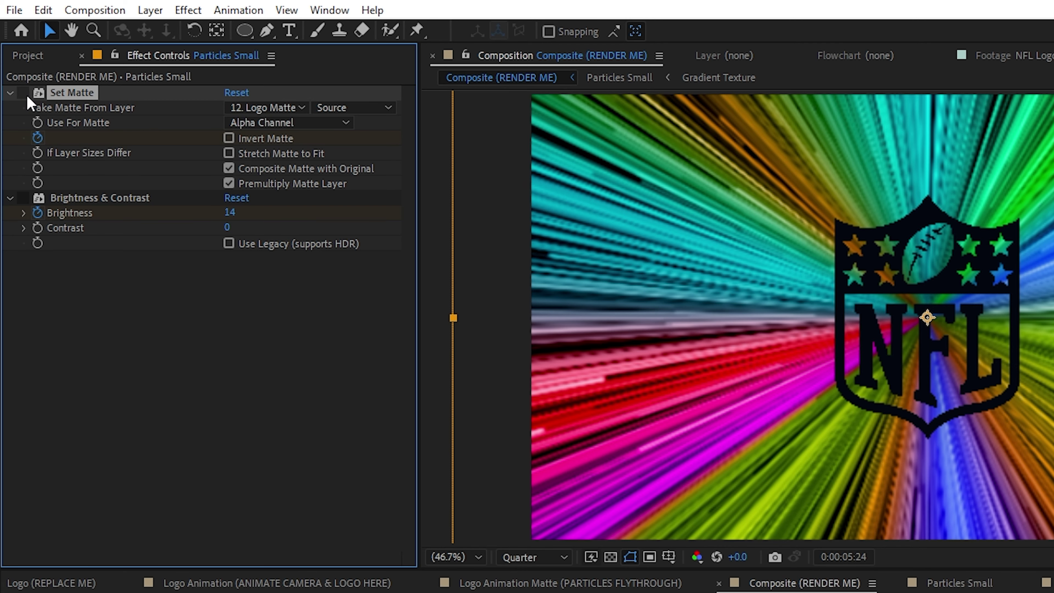
click(15, 61)
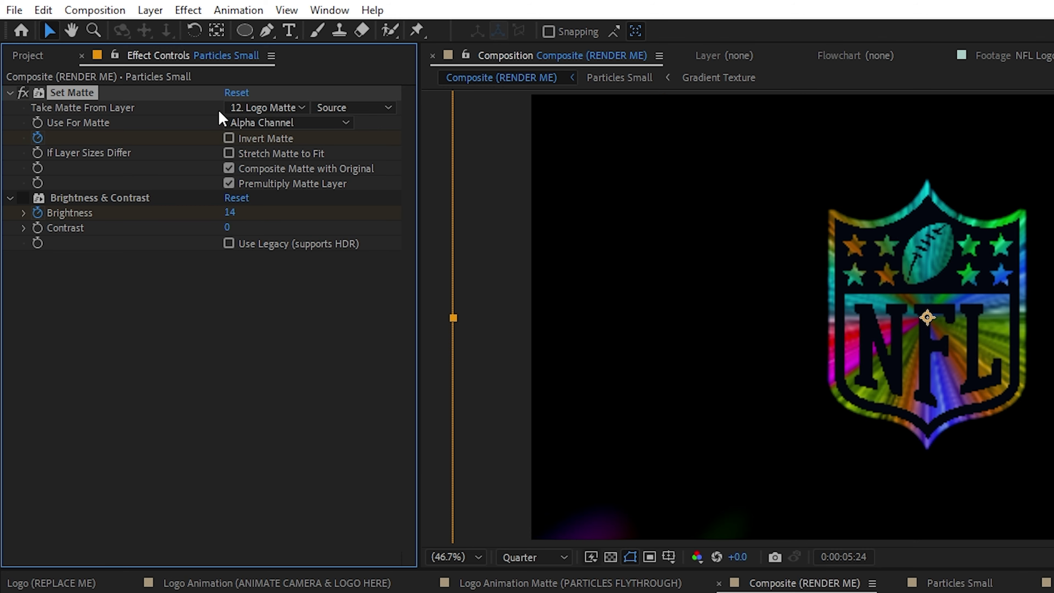
click(265, 108)
click(311, 372)
click(228, 153)
click(230, 155)
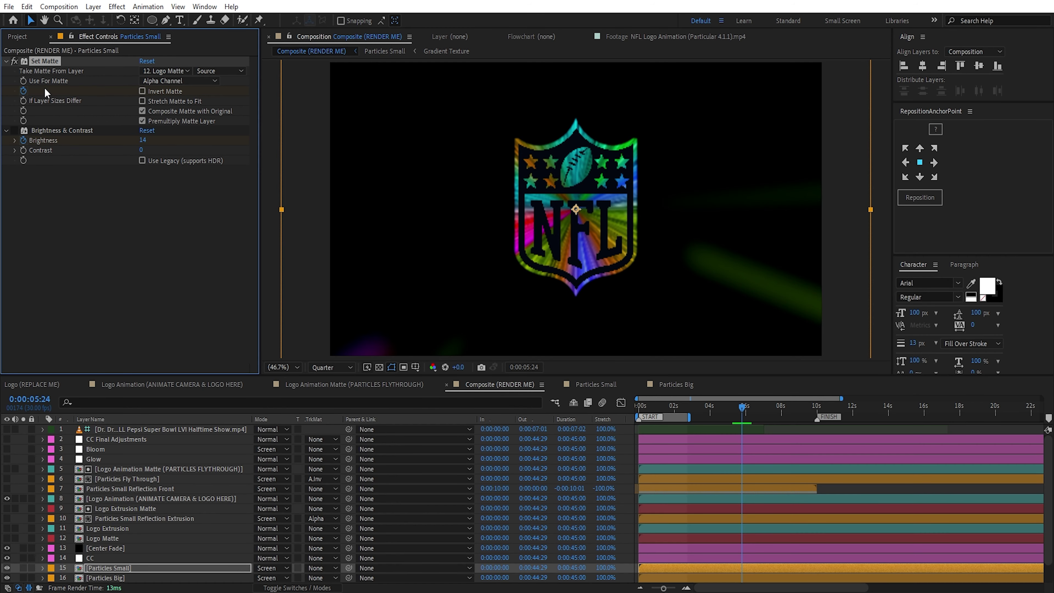
Step: Examine the Invert Matte keyframes of Particles Small around 0:00:02:10, toggling Invert Matte off and back on
scroll(680, 531, down, 2)
scroll(680, 536, down, 2)
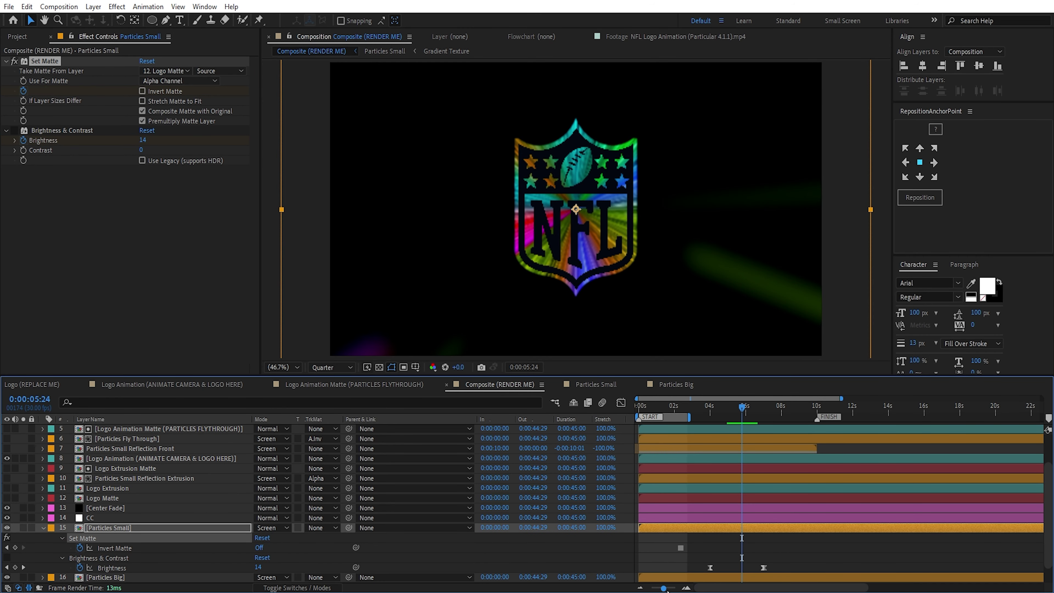
drag(666, 589, 675, 590)
drag(717, 527, 868, 512)
drag(785, 409, 778, 409)
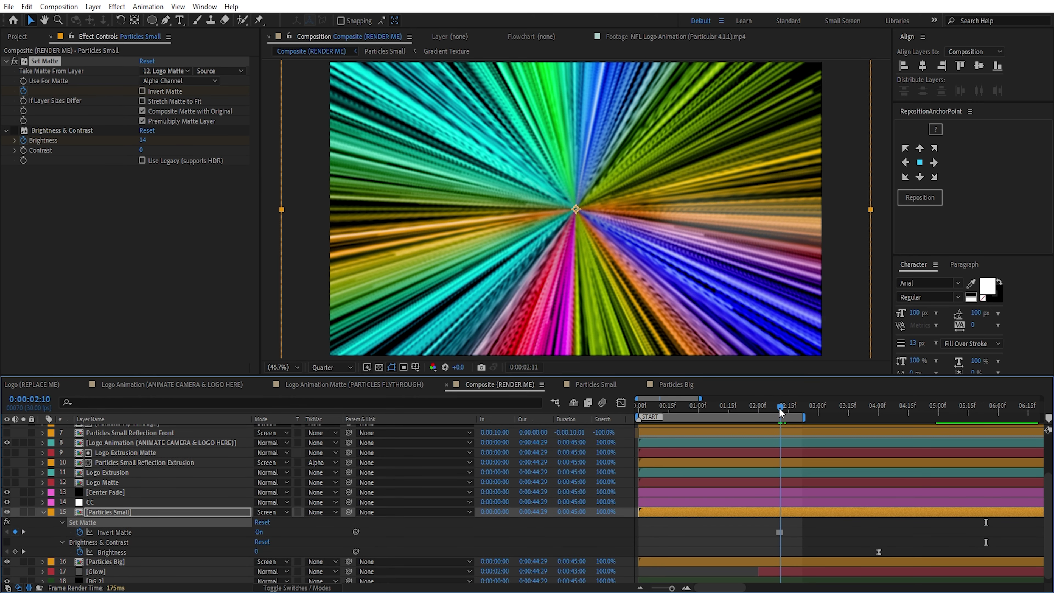
click(260, 533)
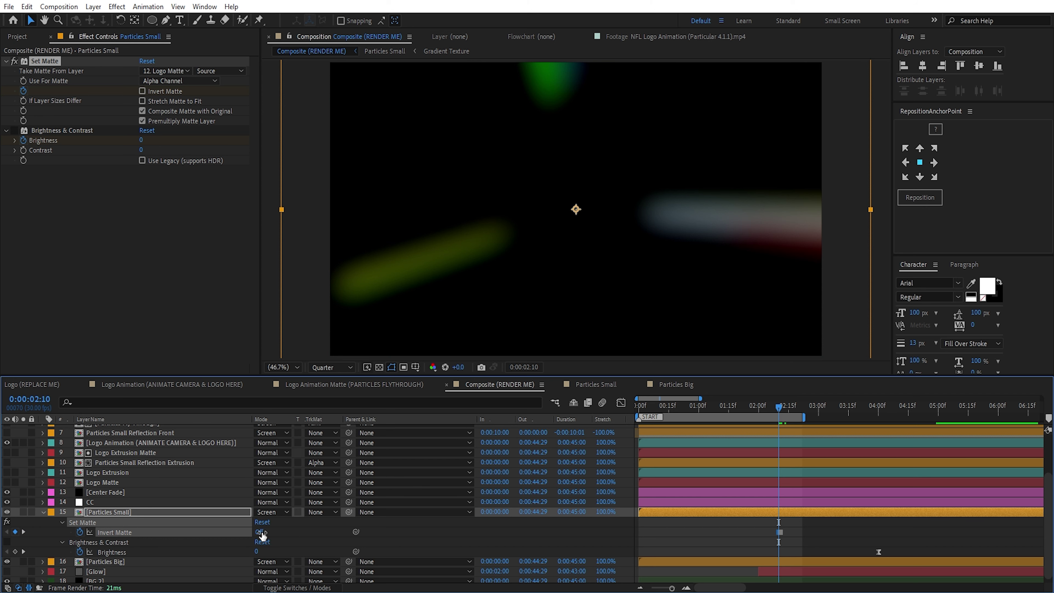
click(260, 533)
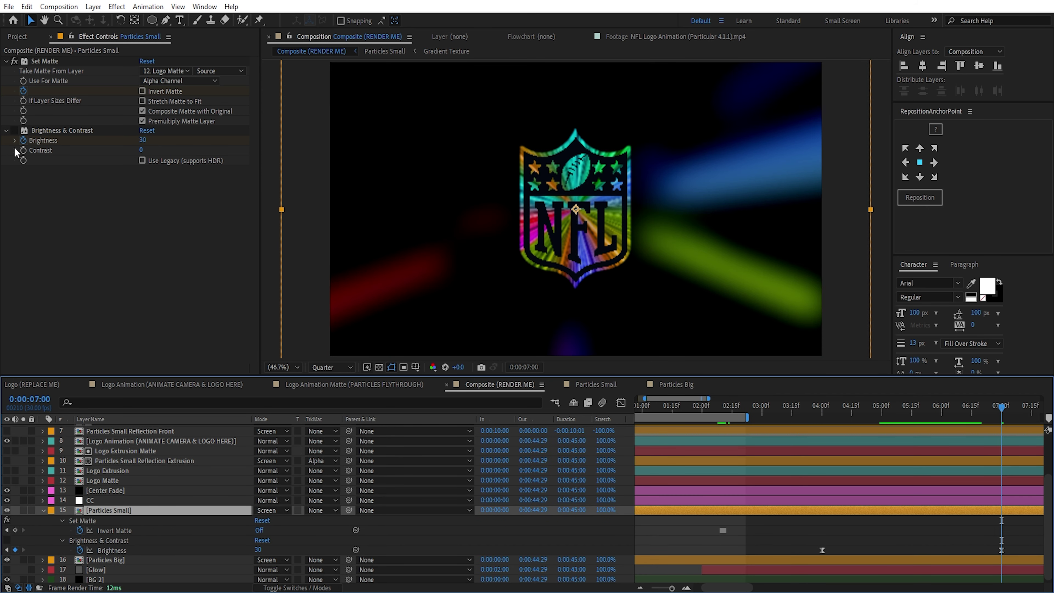
Step: Enable the Brightness & Contrast effect on Particles Small, and review its Brightness keyframes by scrubbing the timeline
click(16, 132)
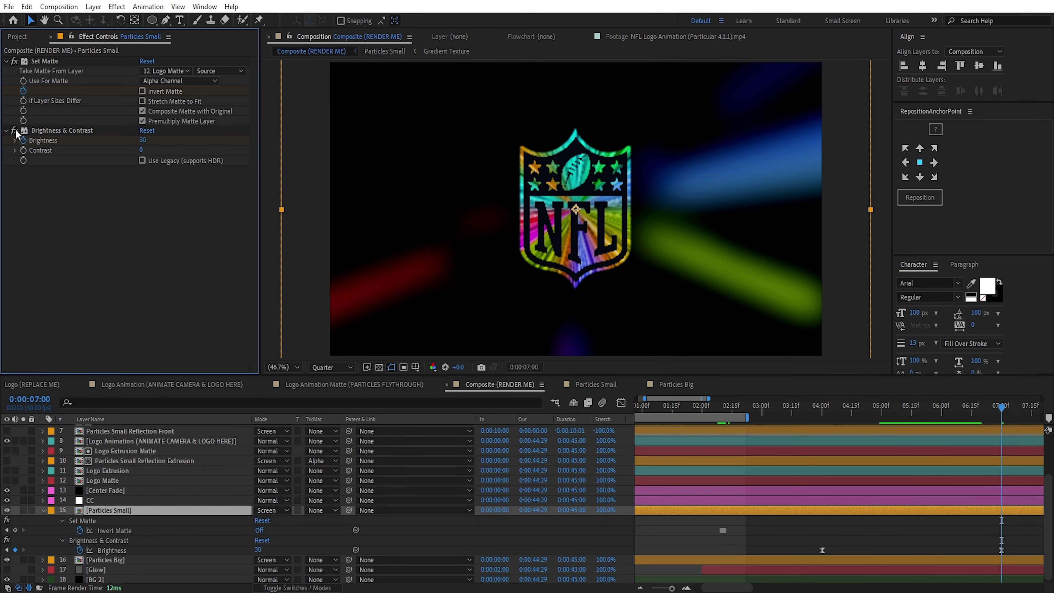
drag(1025, 554, 762, 567)
drag(982, 412, 911, 442)
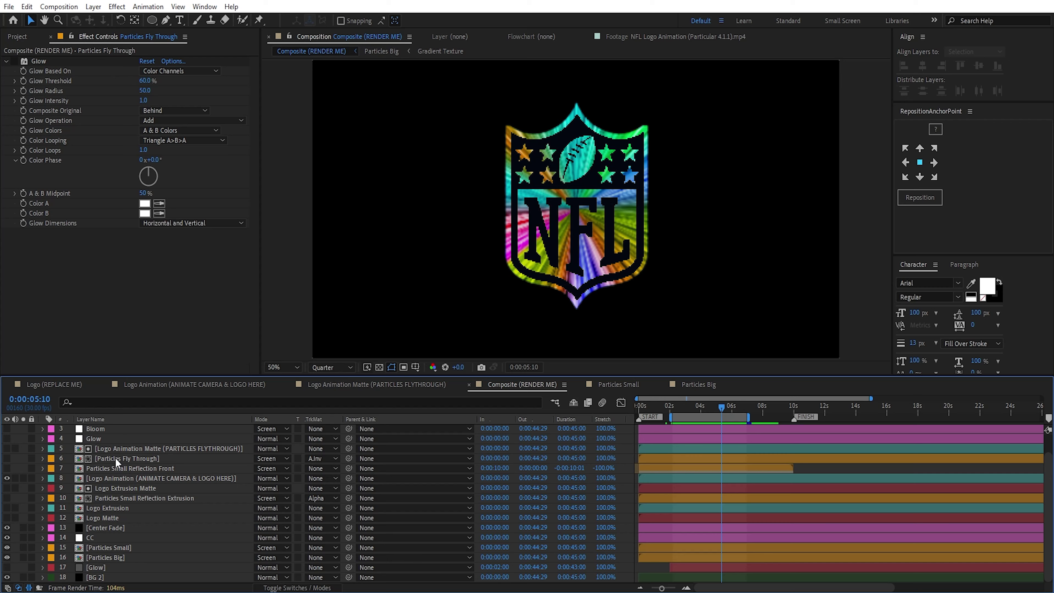
Step: Open the Particles Fly Through composition and review the Birth Rate keyframes of its Particles layer along the timeline
double_click(113, 457)
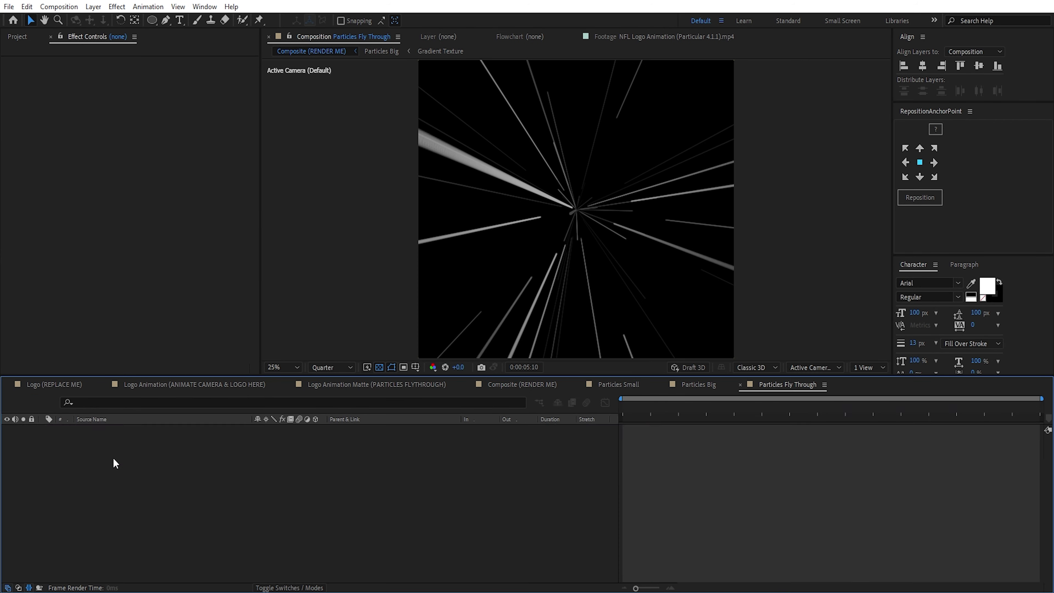
click(136, 470)
key(u)
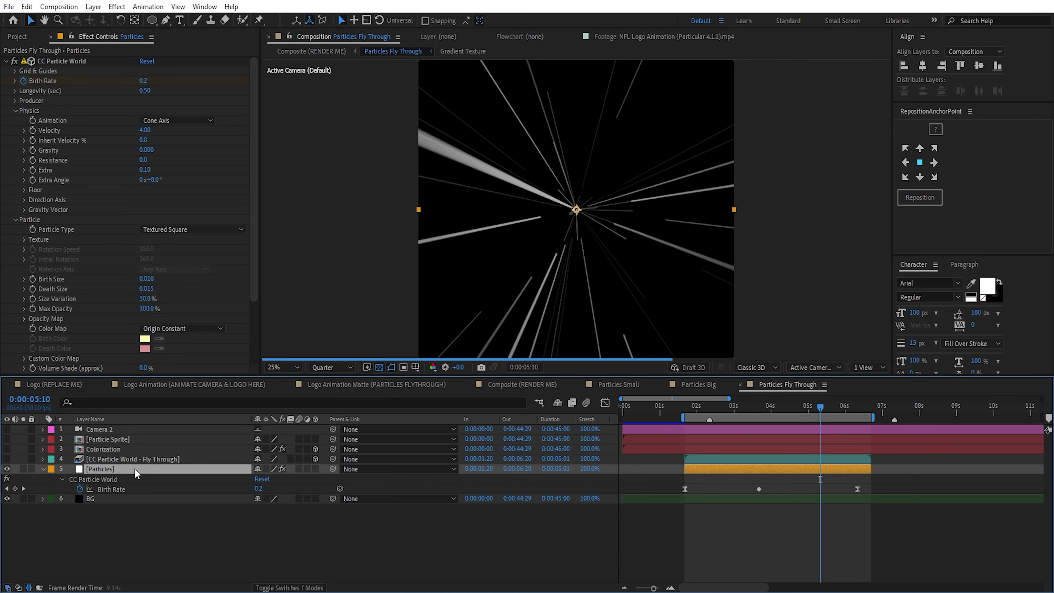
drag(888, 486, 632, 508)
mouse_move(818, 409)
mouse_down()
mouse_move(701, 417)
mouse_move(822, 422)
mouse_up()
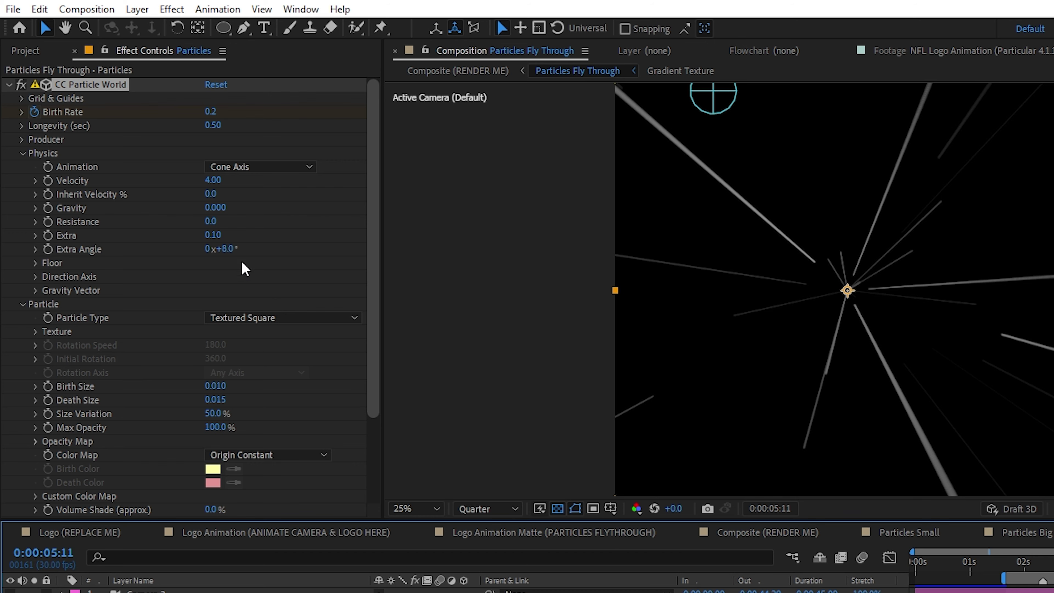
Step: Set the Extra Angle of the Particles layer's CC Particle World effect to 8°
click(152, 179)
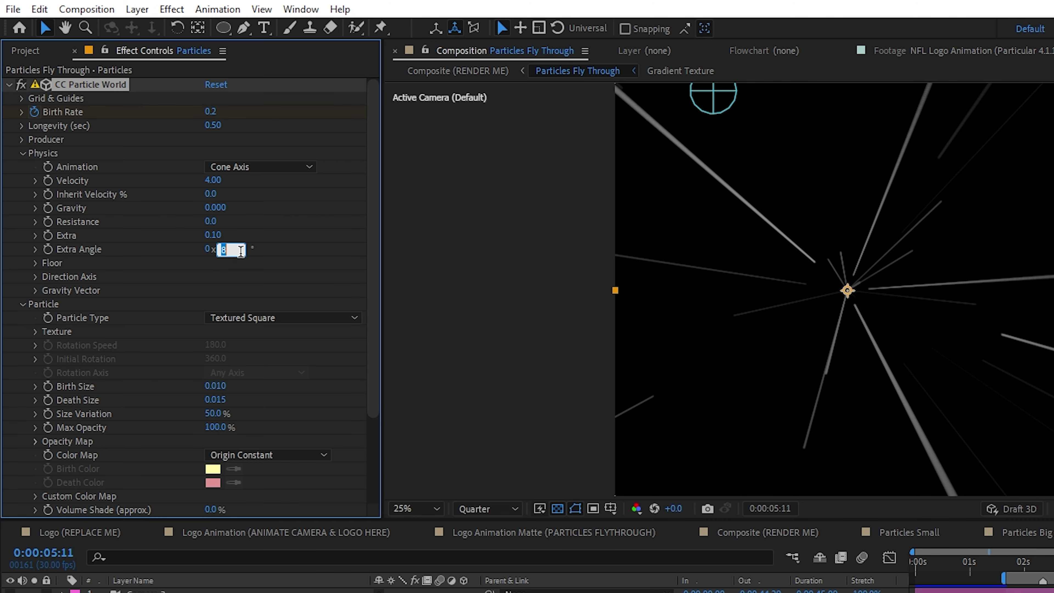
key(Return)
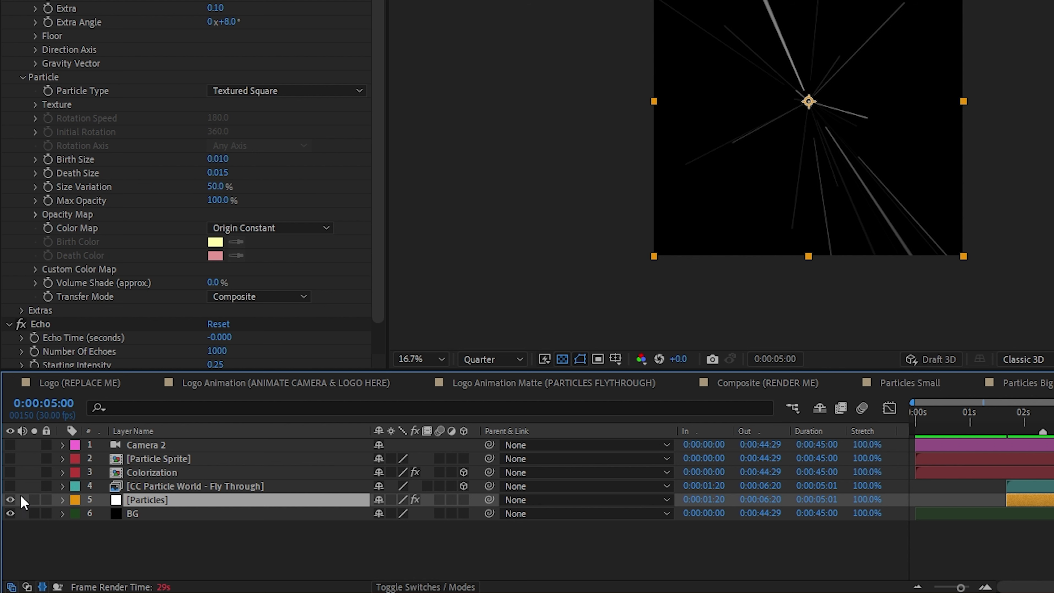
Step: Hide the Particles layer and turn on the CC Particle World - Fly Through and Colorization layers
click(21, 498)
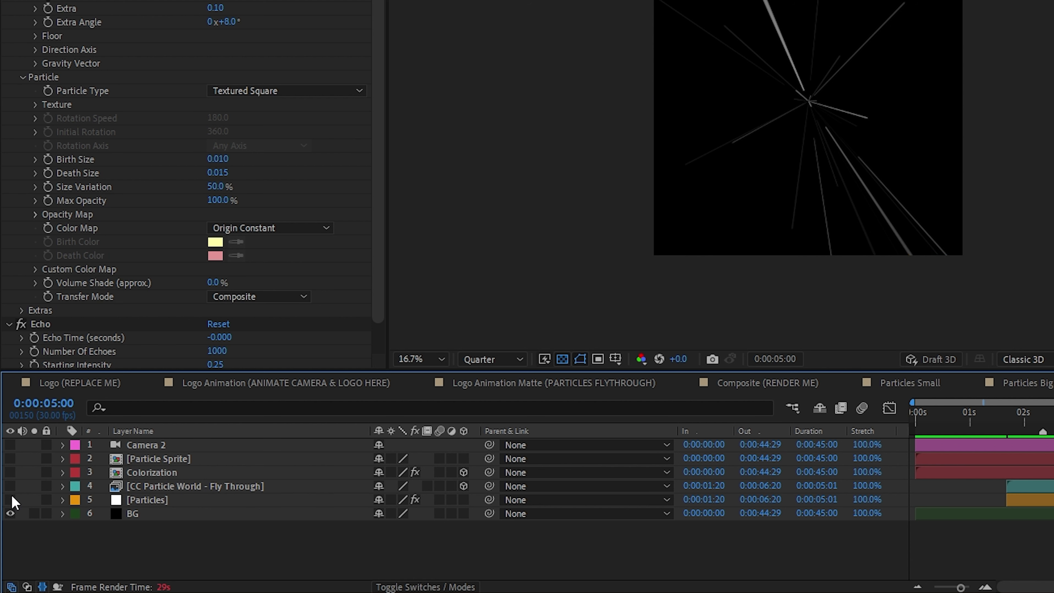
click(11, 499)
drag(11, 485, 11, 472)
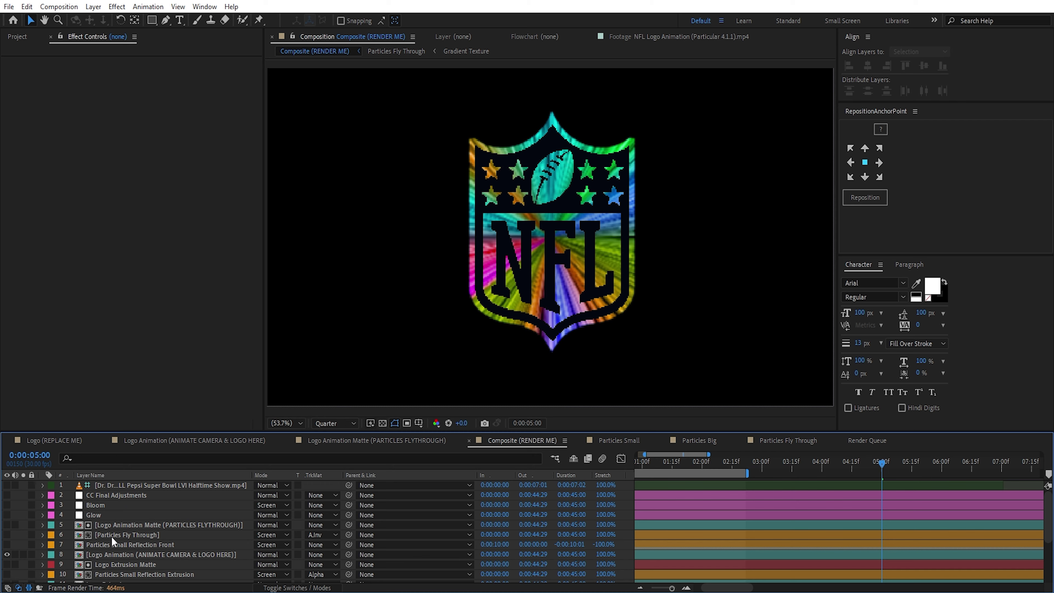
Step: Turn on the Particles Fly Through layer in the Composite (RENDER ME) composition
click(111, 536)
click(9, 534)
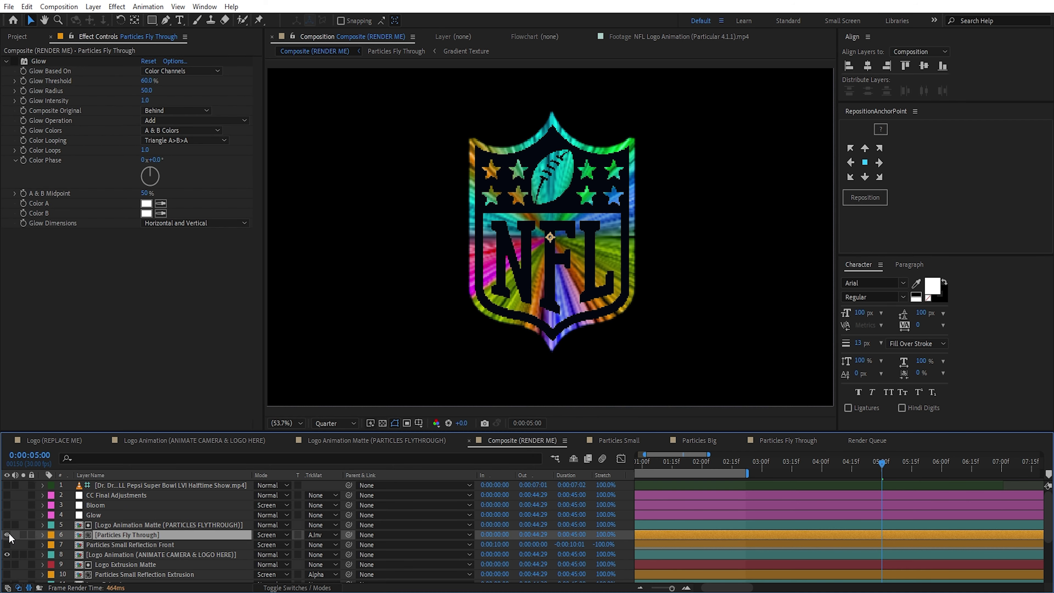
Step: Open the Logo Animation Matte (PARTICLES FLYTHROUGH) composition and review its Foreground Elements 2 layer along the timeline
double_click(153, 525)
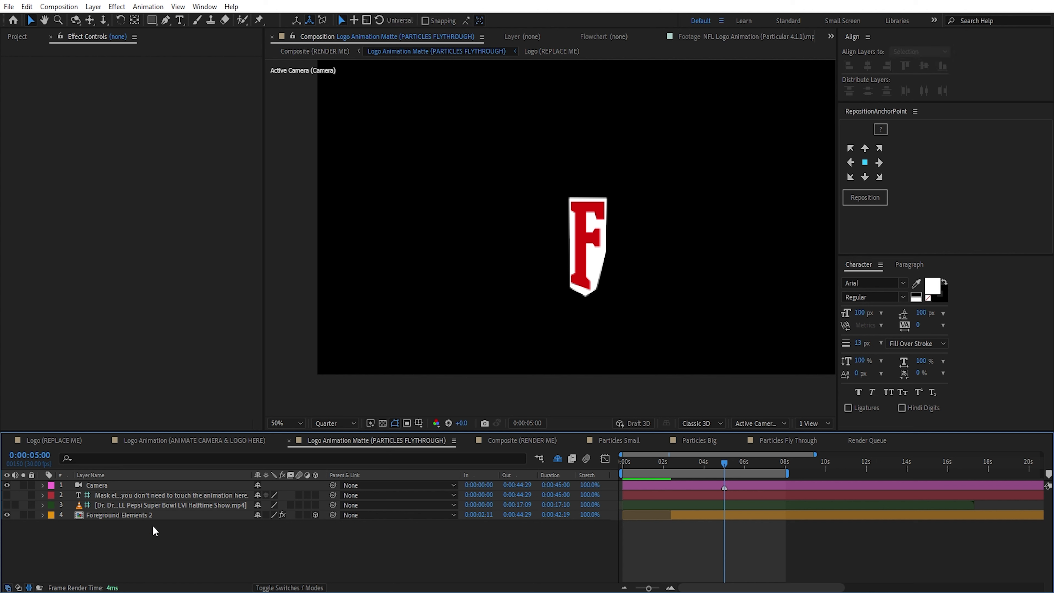
click(171, 515)
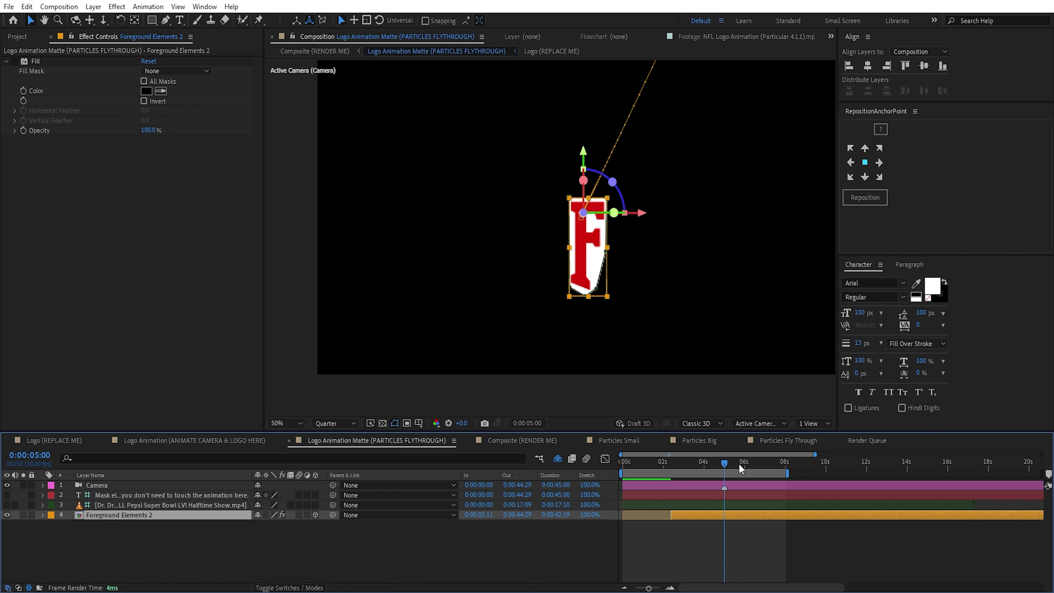
mouse_move(726, 463)
mouse_down()
mouse_move(688, 462)
mouse_move(743, 463)
mouse_up()
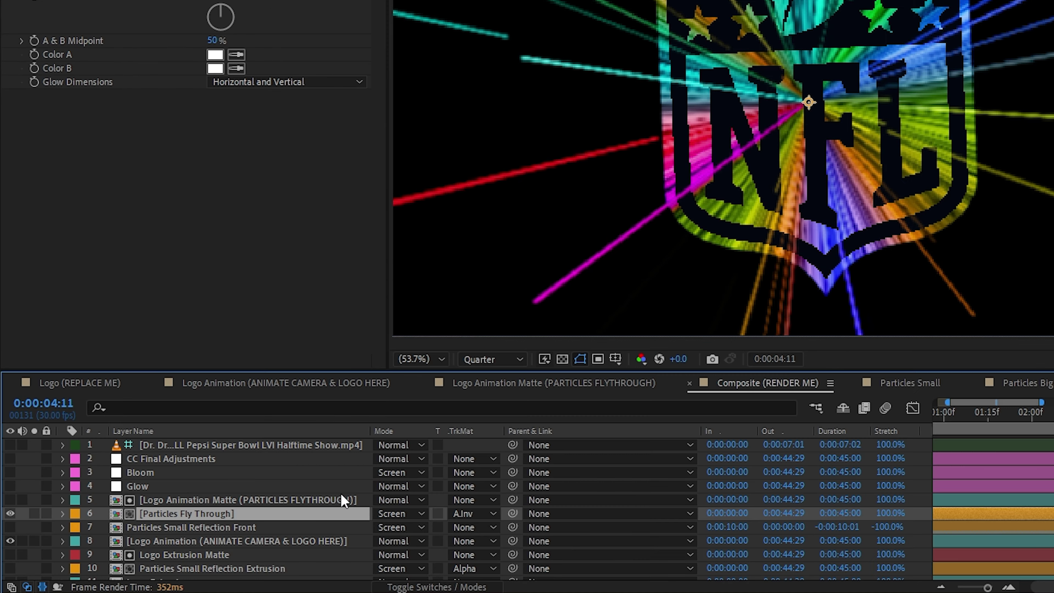
Step: Check the Particles Fly Through layer's track matte options and the Foreground Elements 2 layer in the matte composition
click(472, 514)
click(490, 461)
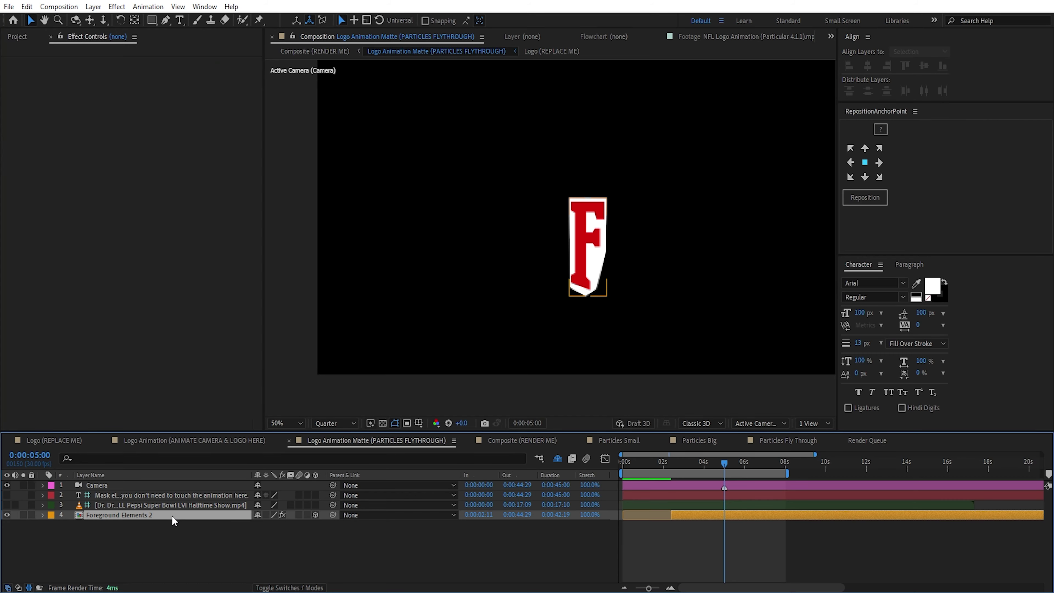
click(172, 515)
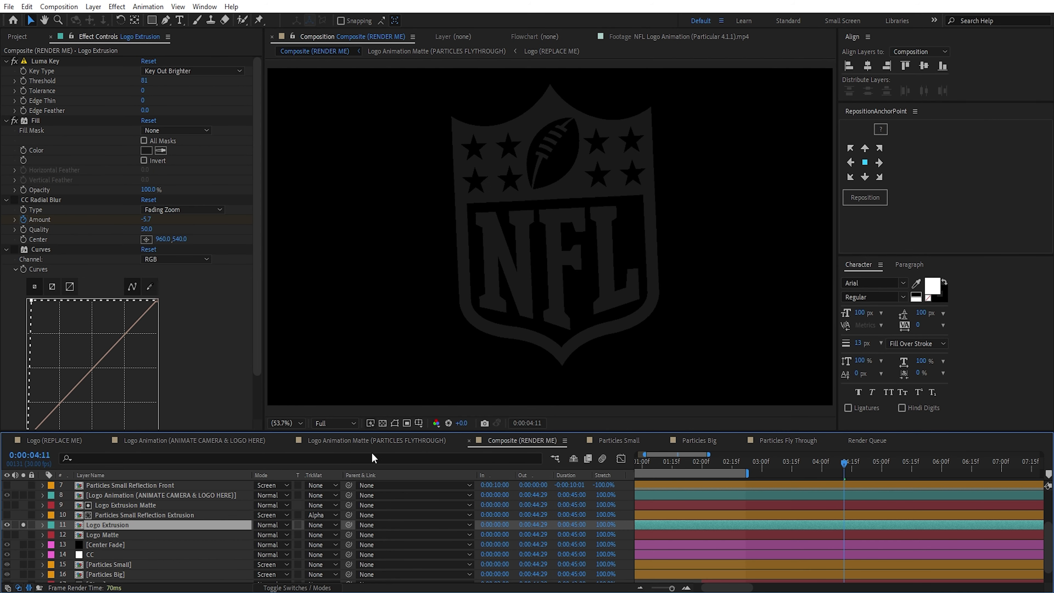
Step: Show the transparency grid and turn on the Logo Extrusion layer's CC Radial Blur effect with the Fading Zoom type
click(382, 423)
click(34, 200)
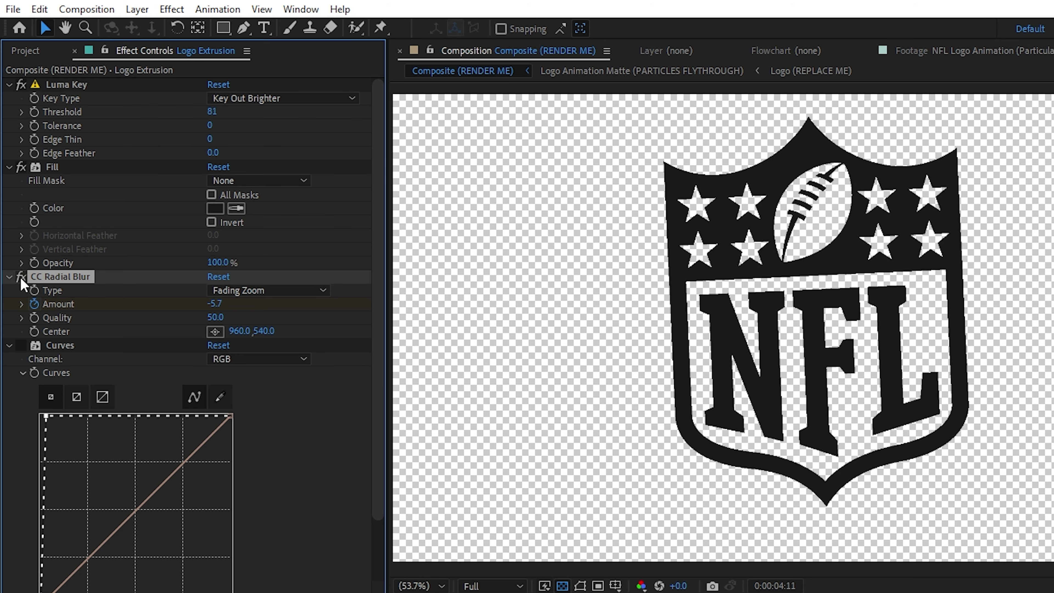
click(241, 290)
click(241, 328)
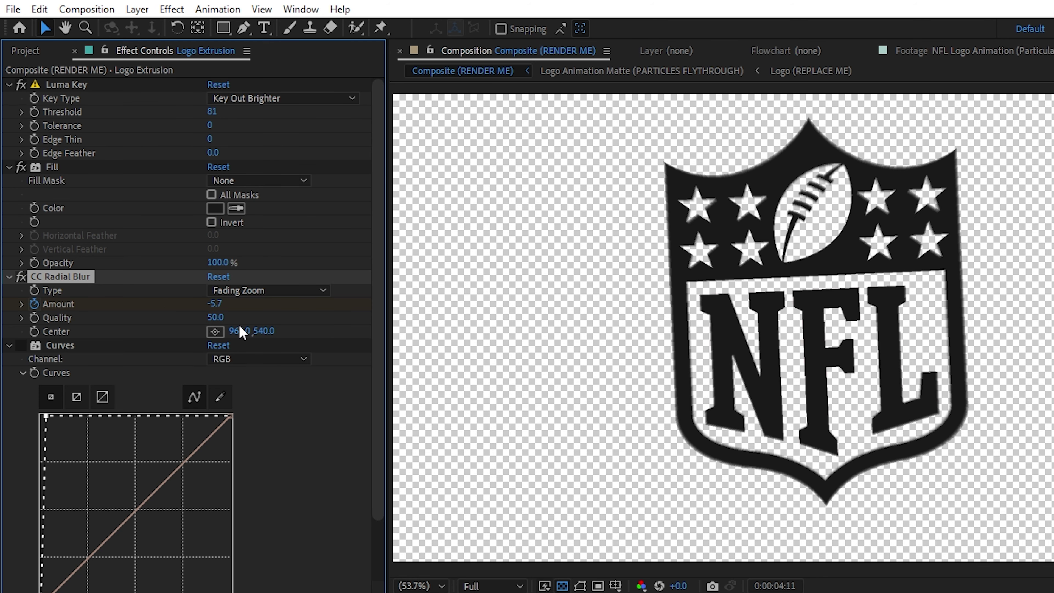
Step: Turn on the Logo Extrusion layer's Curves effect with its channel set to Alpha, and scrub through the Radial Blur Amount keyframes
click(36, 348)
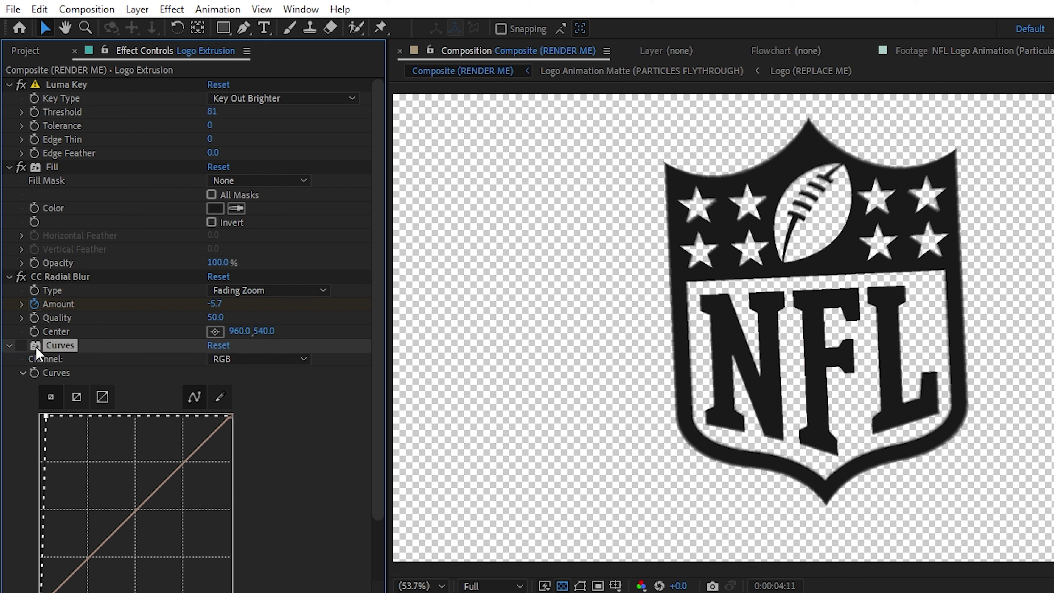
click(261, 360)
click(266, 448)
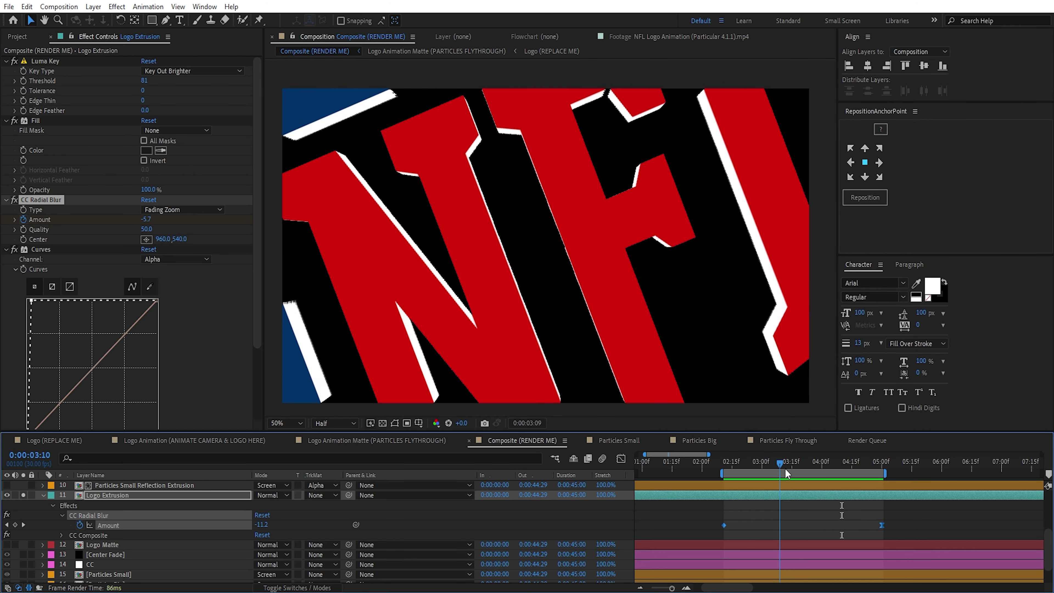
drag(785, 470, 814, 463)
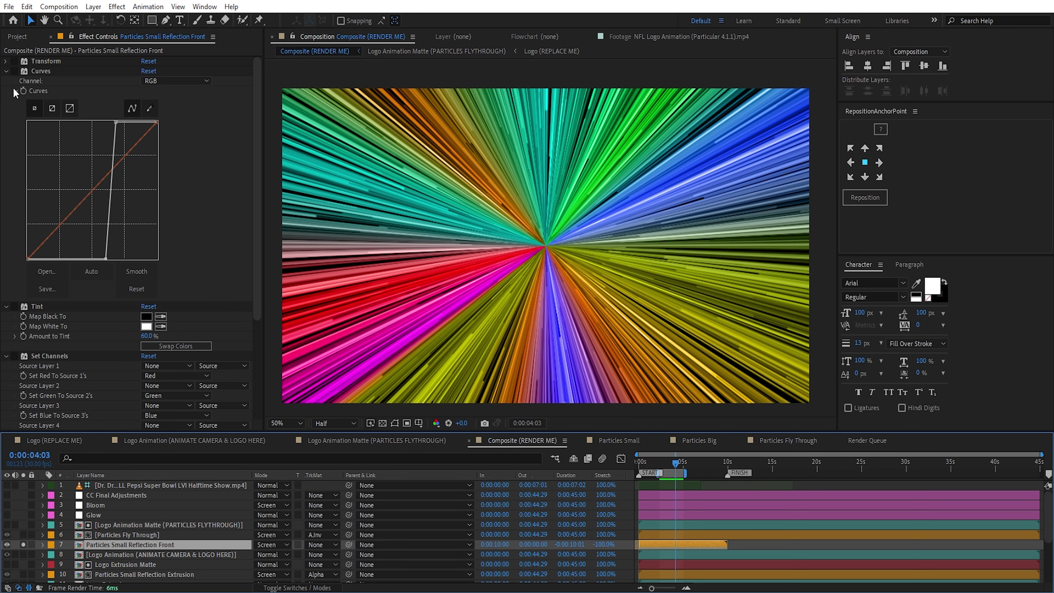
Step: Turn on the Curves, Tint and Set Channels effects of the Particles Small Reflection Front layer
click(14, 71)
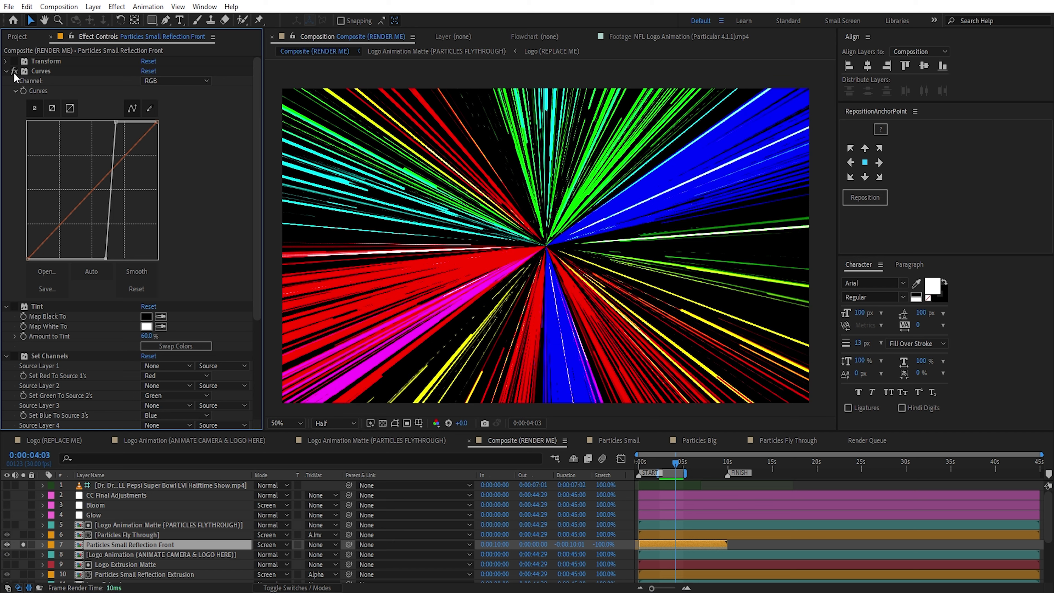
click(14, 308)
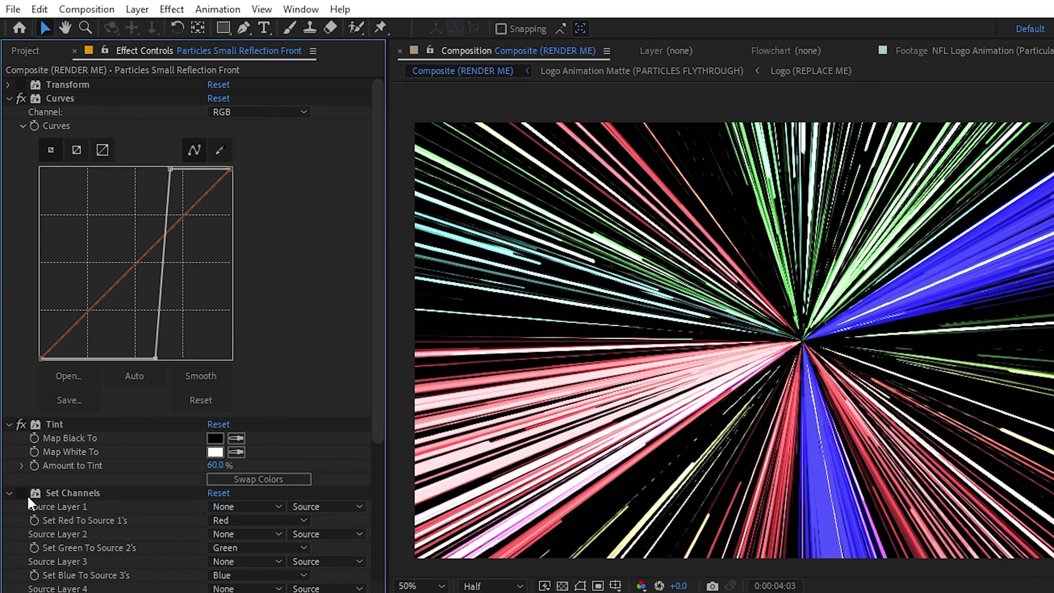
click(20, 493)
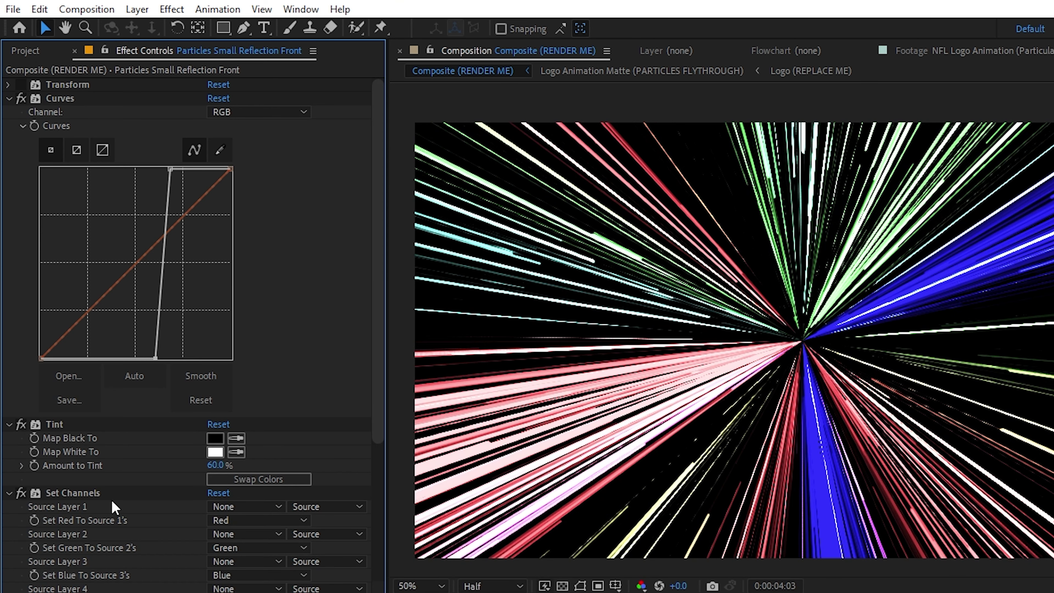
Step: Examine the Set Alpha To Source 4's option of Set Channels and compare the effect on and off against the transparency grid
drag(376, 434, 359, 548)
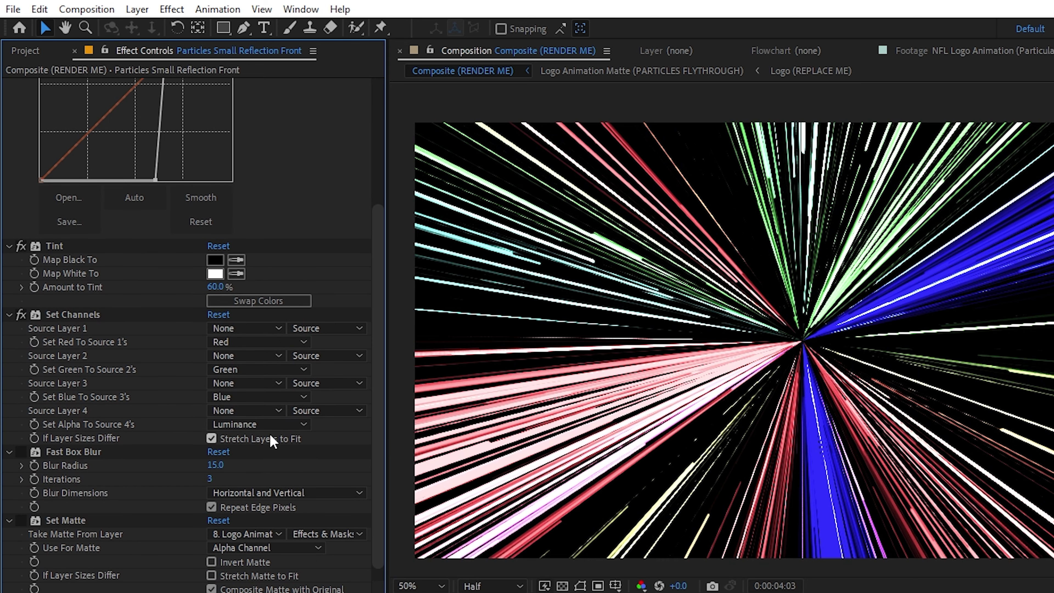
click(269, 424)
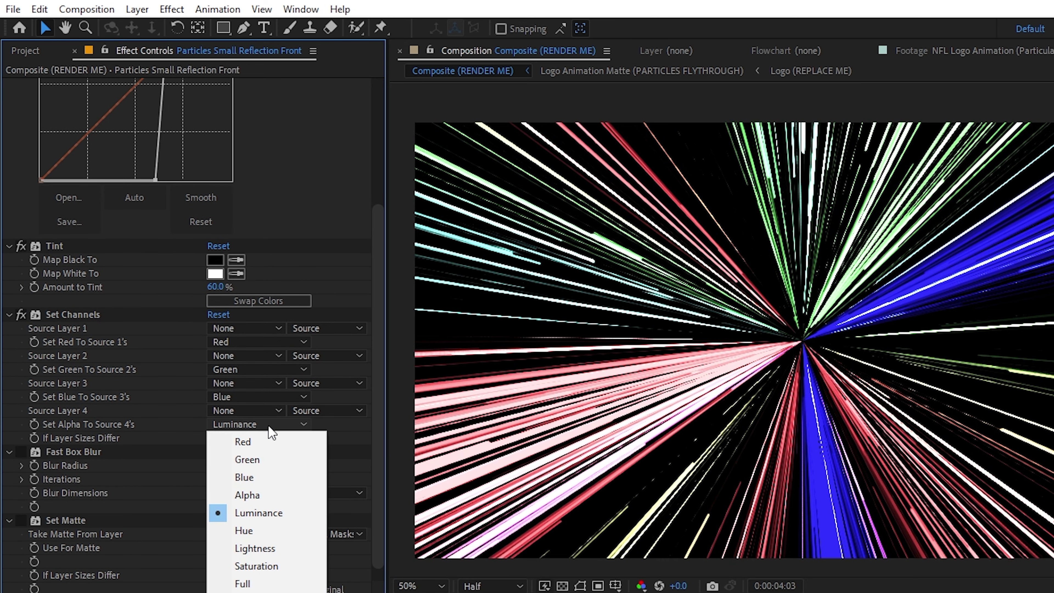
click(563, 586)
click(563, 586)
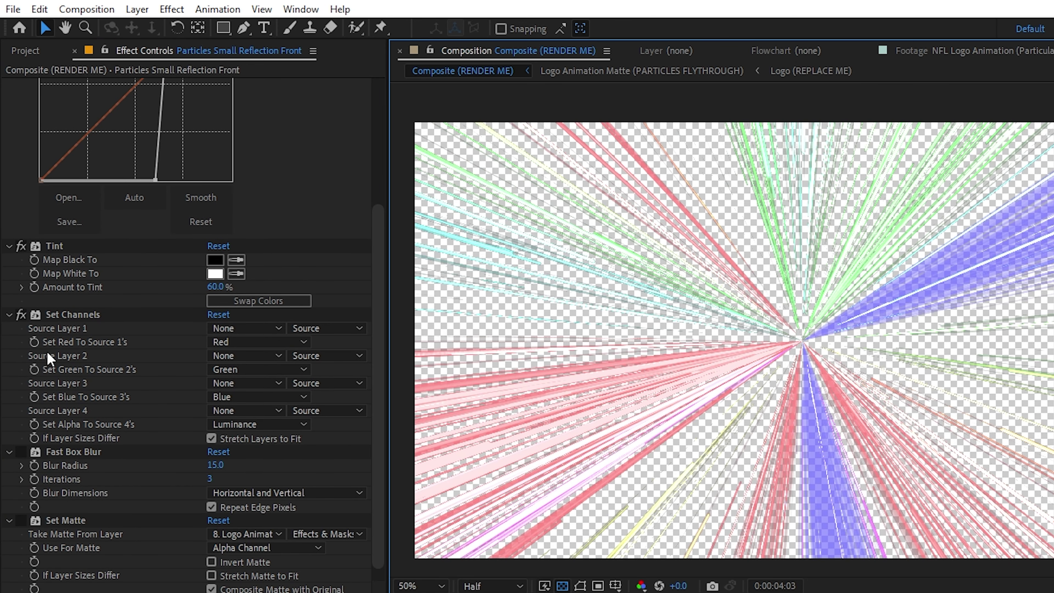
click(21, 314)
click(21, 314)
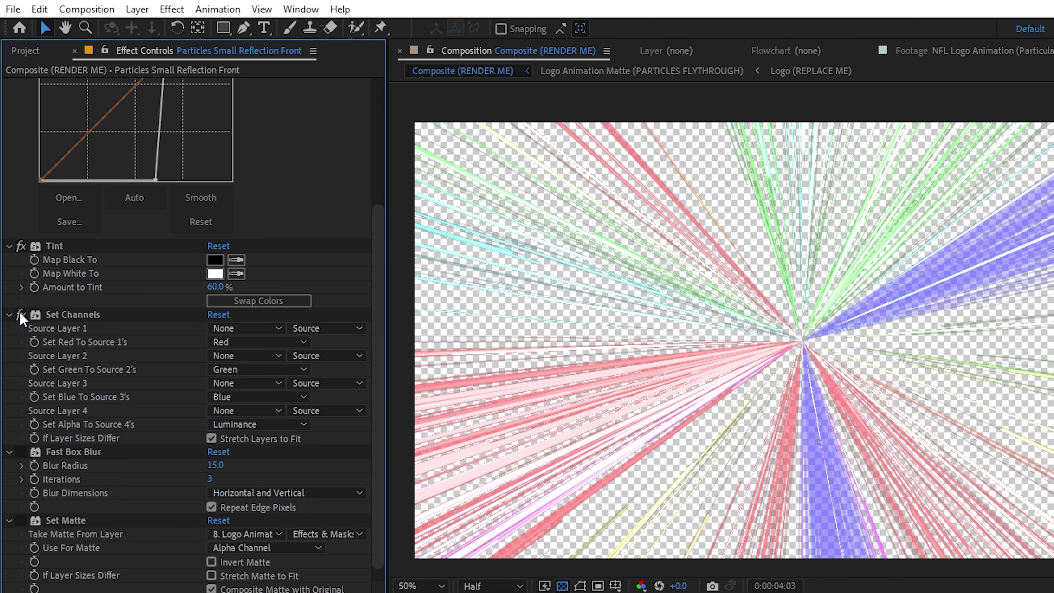
Step: Turn on the Fast Box Blur and Set Matte effects of Particles Small Reflection Front and set the layer's opacity to 5%
click(22, 451)
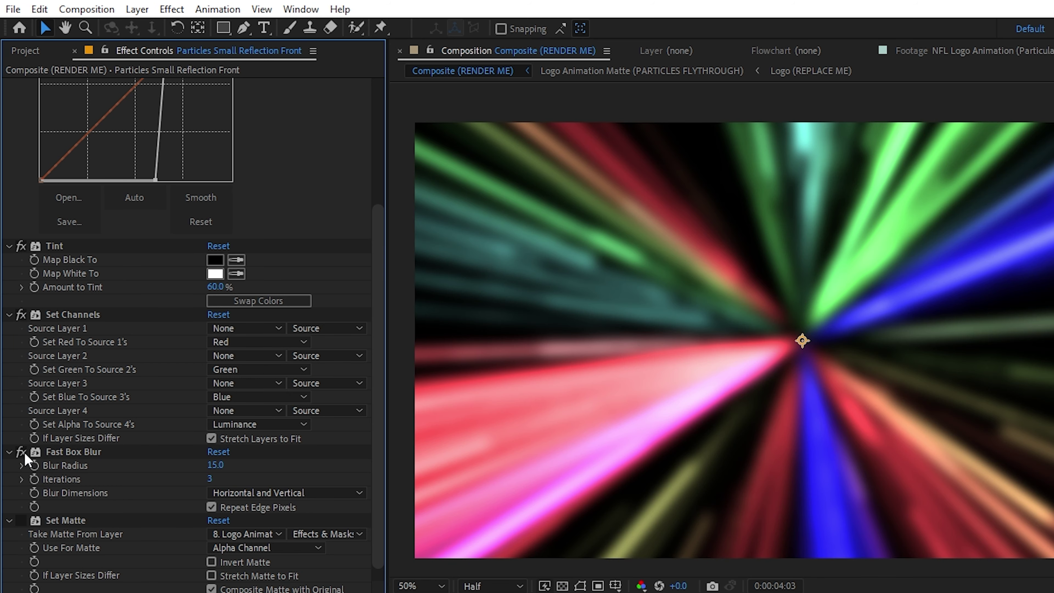
click(21, 520)
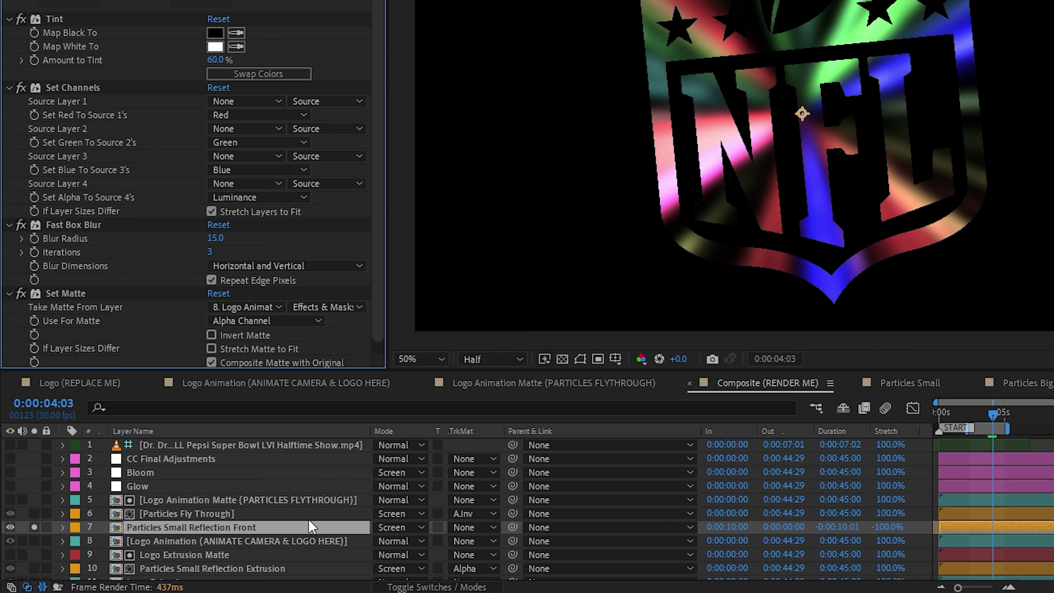
click(311, 526)
key(t)
click(386, 541)
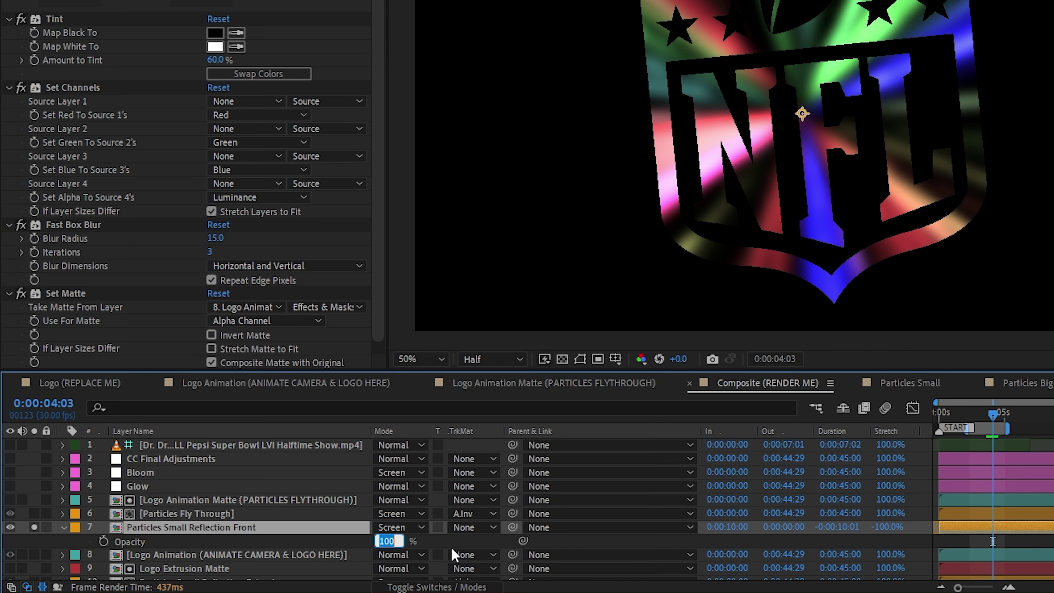
click(463, 548)
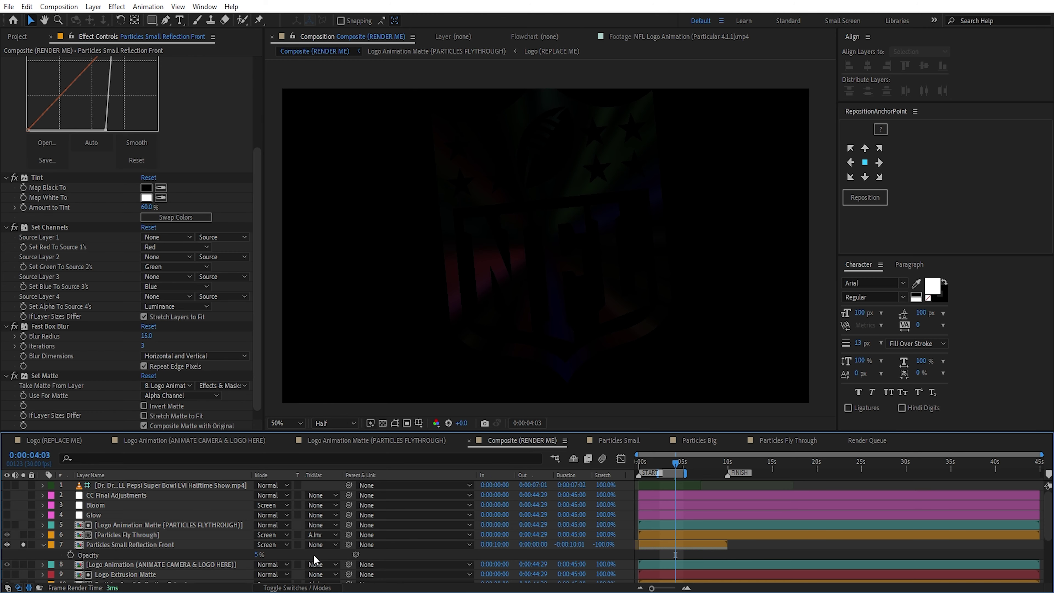
Step: Turn on and expand the Transform effect of the Particles Small Reflection Front layer, and try out the layer's own rotation
click(598, 546)
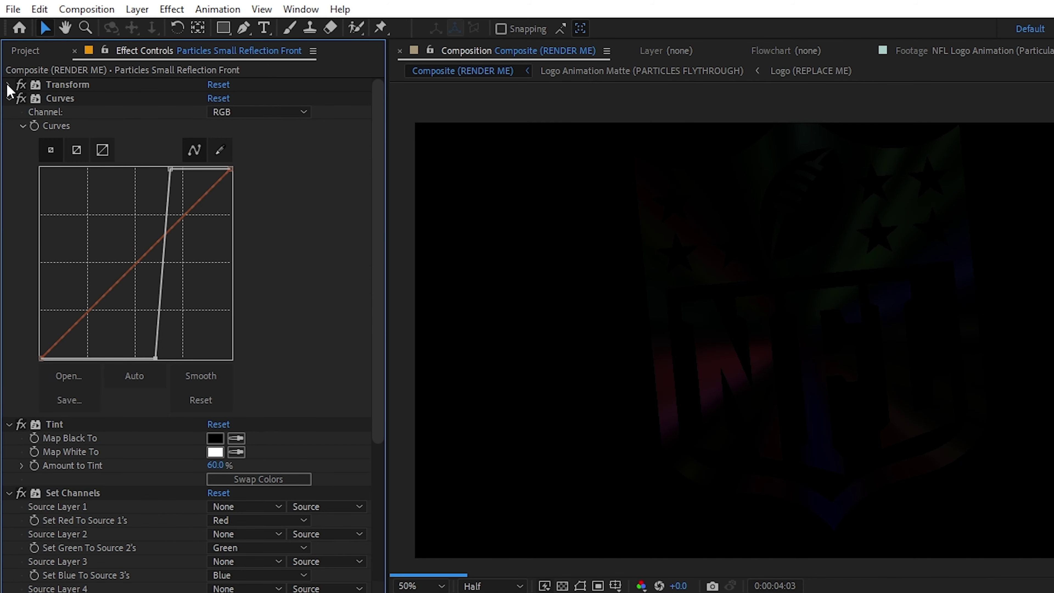
click(9, 85)
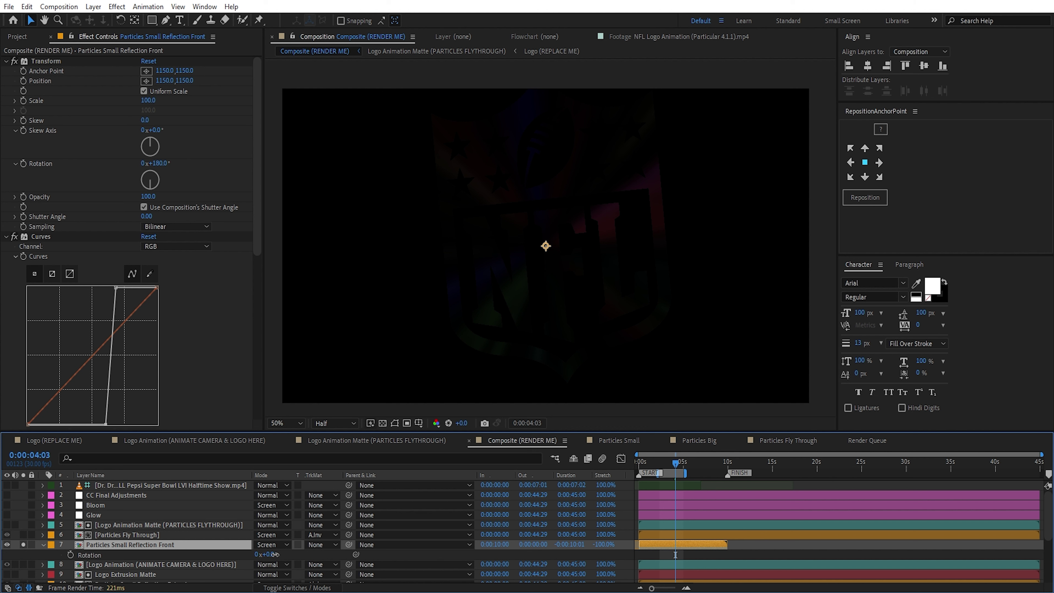
drag(275, 554, 146, 560)
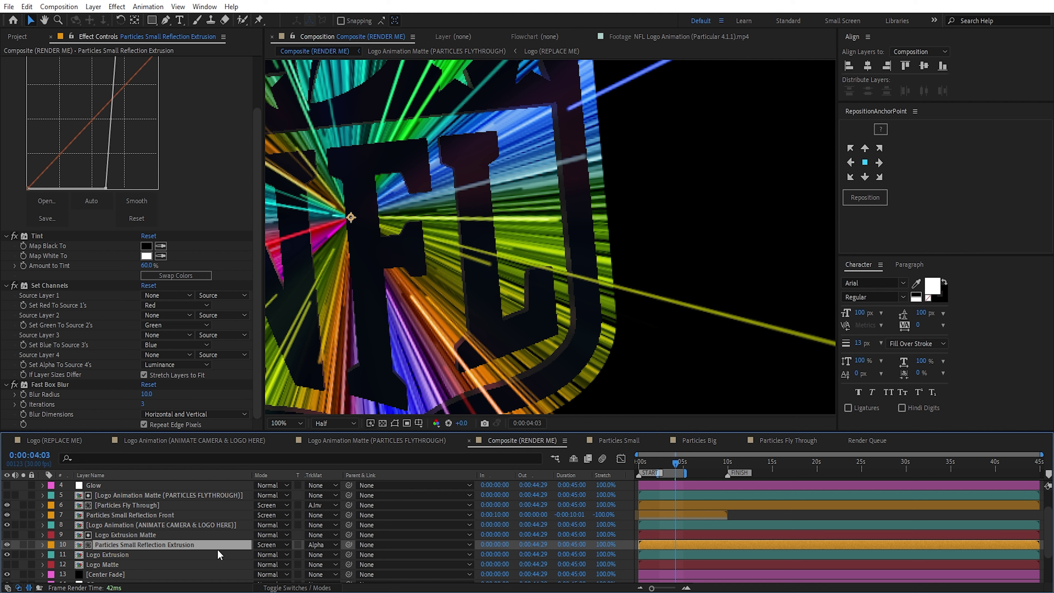
Step: Check the Opacity value of the Particles Small Reflection Extrusion layer
key(t)
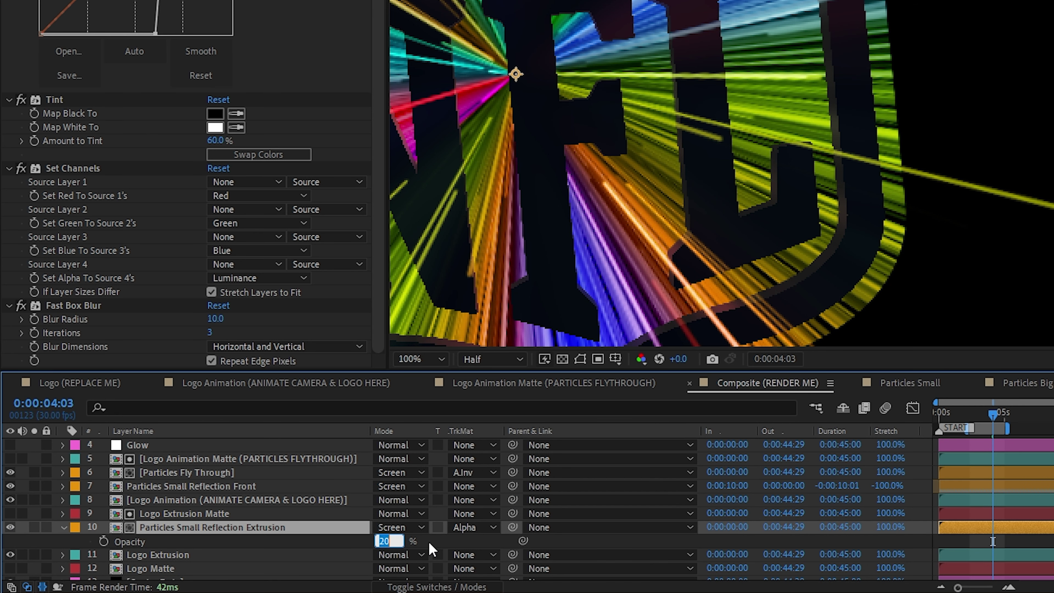
click(434, 549)
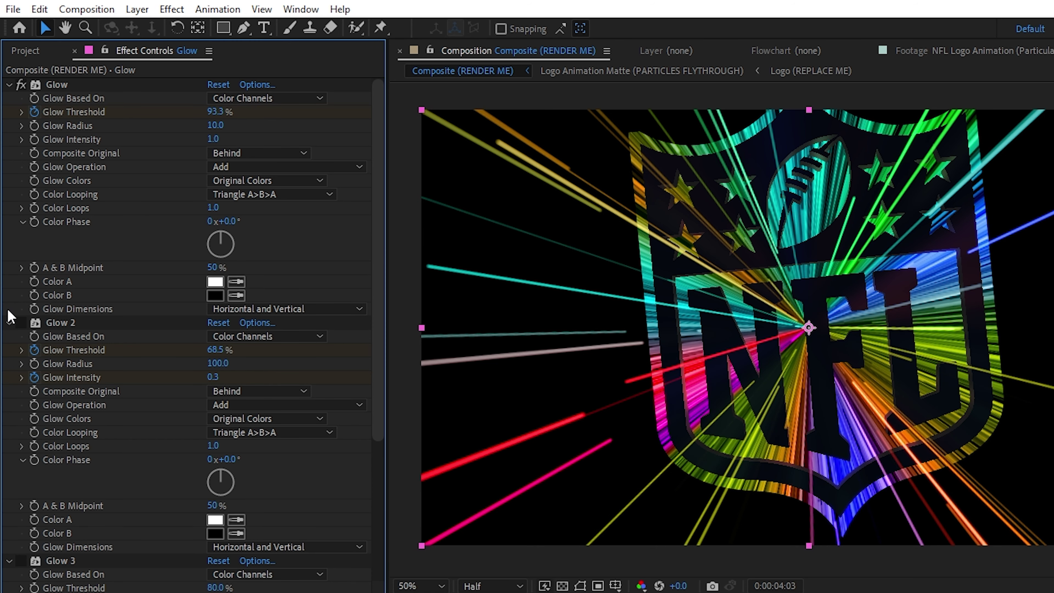
Step: Turn on the Glow 2 and Glow 3 effects of the Glow adjustment layer
click(21, 323)
scroll(21, 330, down, 5)
click(21, 362)
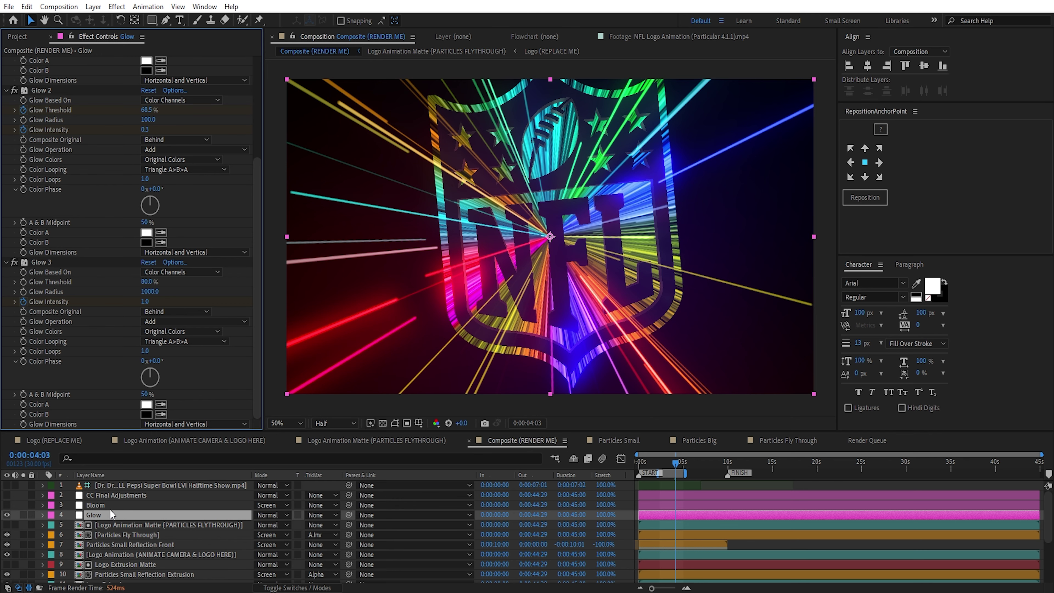
Step: Turn on the Bloom adjustment layer and the Glow effect of the Particles Fly Through layer
key(ctrl+Up)
click(7, 505)
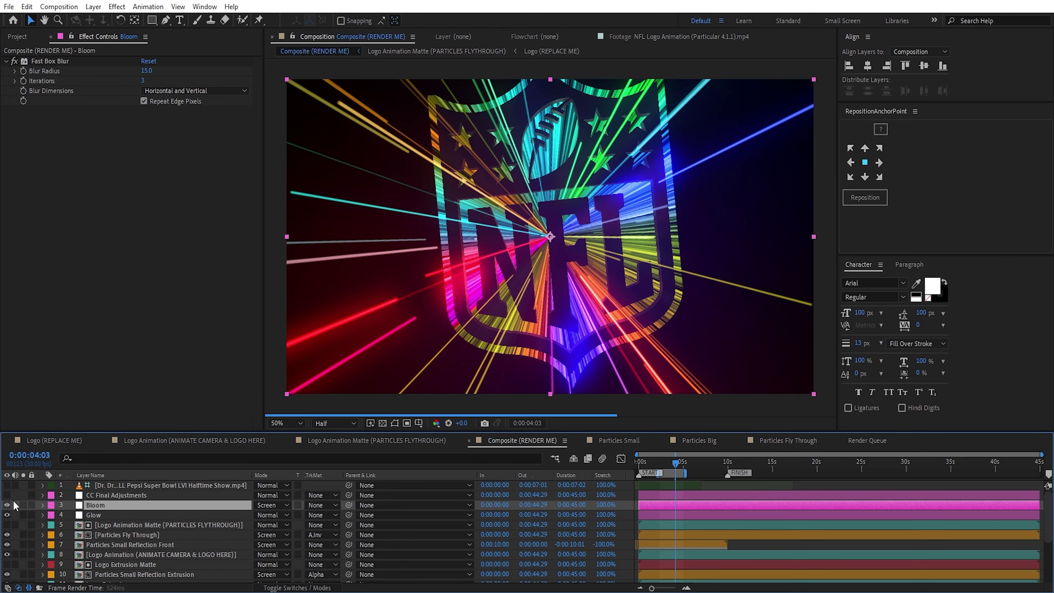
key(t)
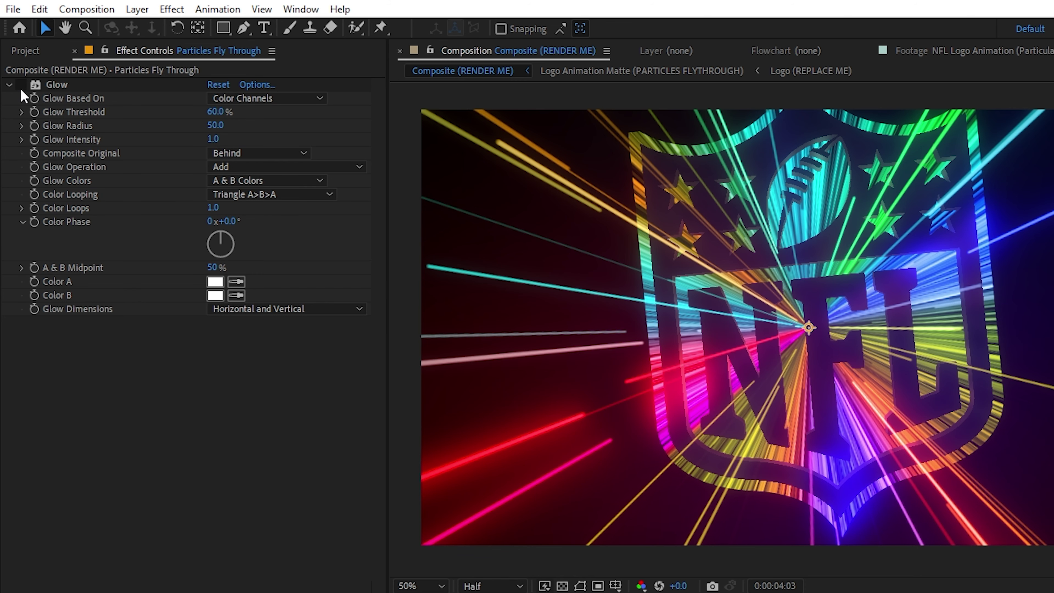
click(21, 86)
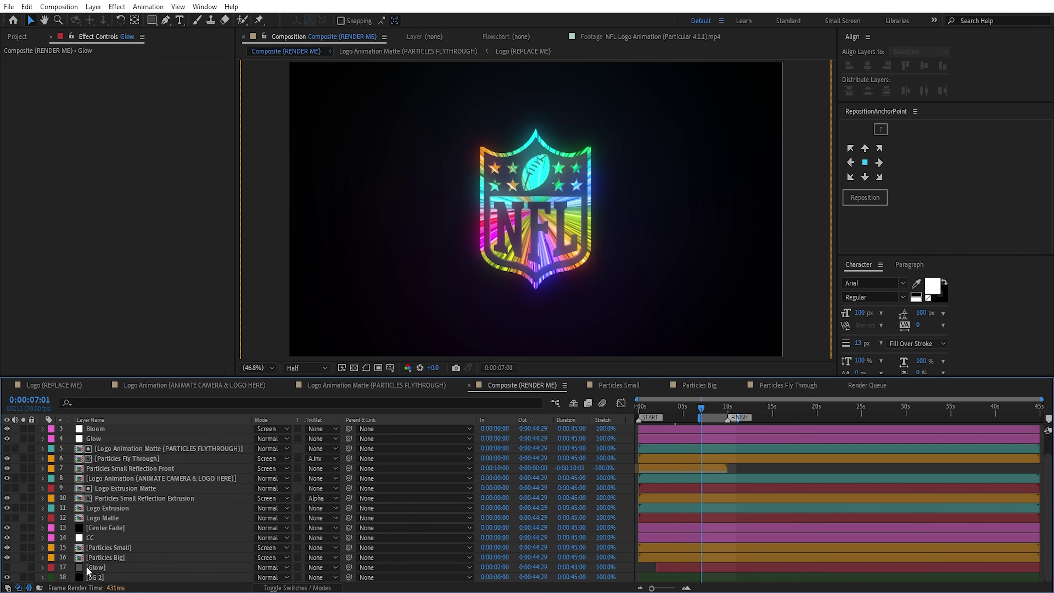
Step: Turn on the background Glow layer above BG 2 and review its Opacity keyframes, moving the current time to 0:00:02:00
click(87, 567)
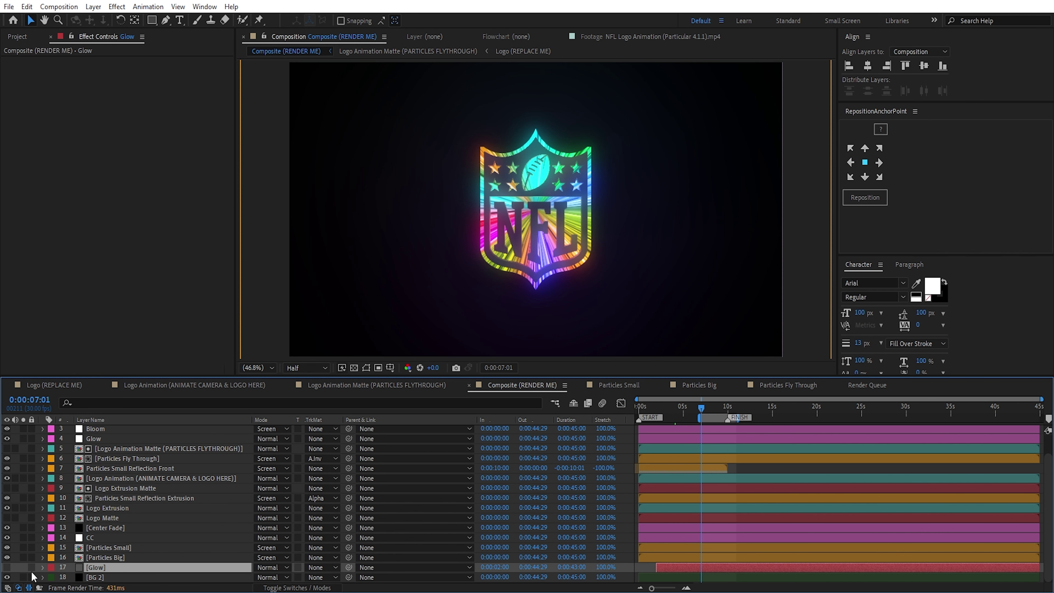
key(t)
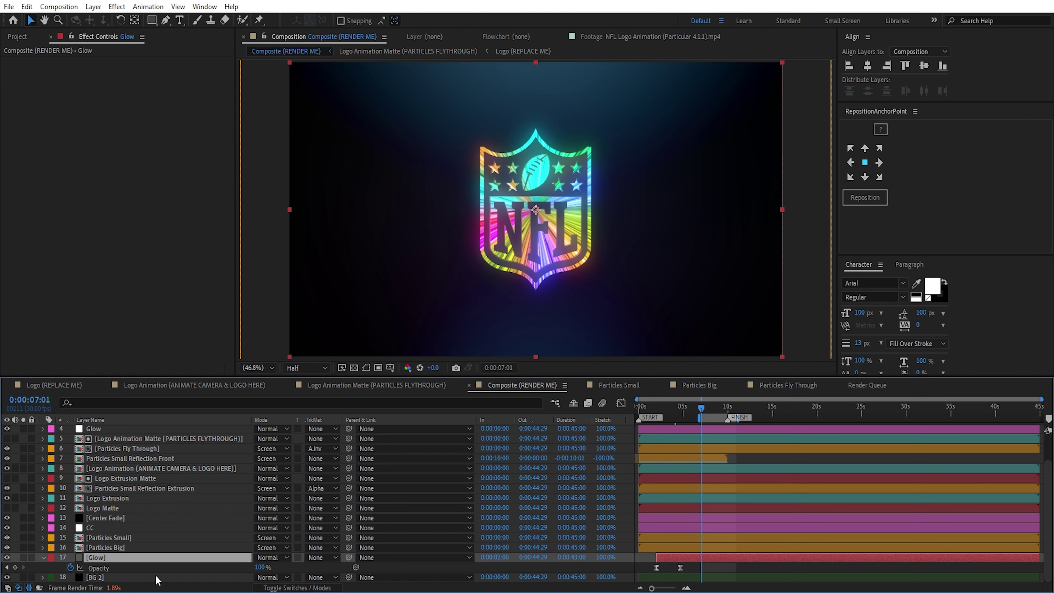
drag(702, 566, 644, 574)
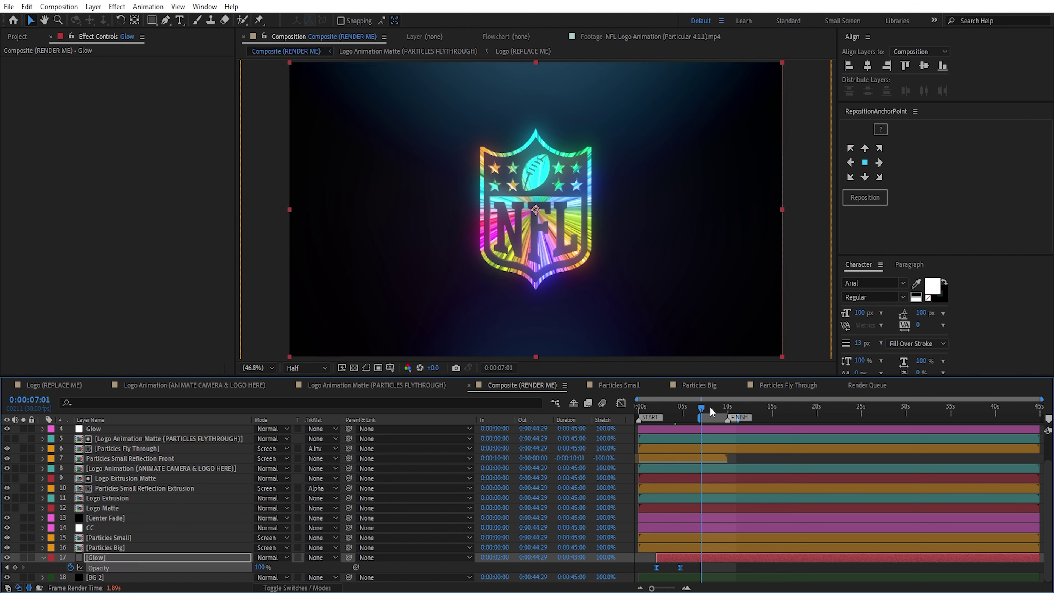
drag(700, 411, 656, 411)
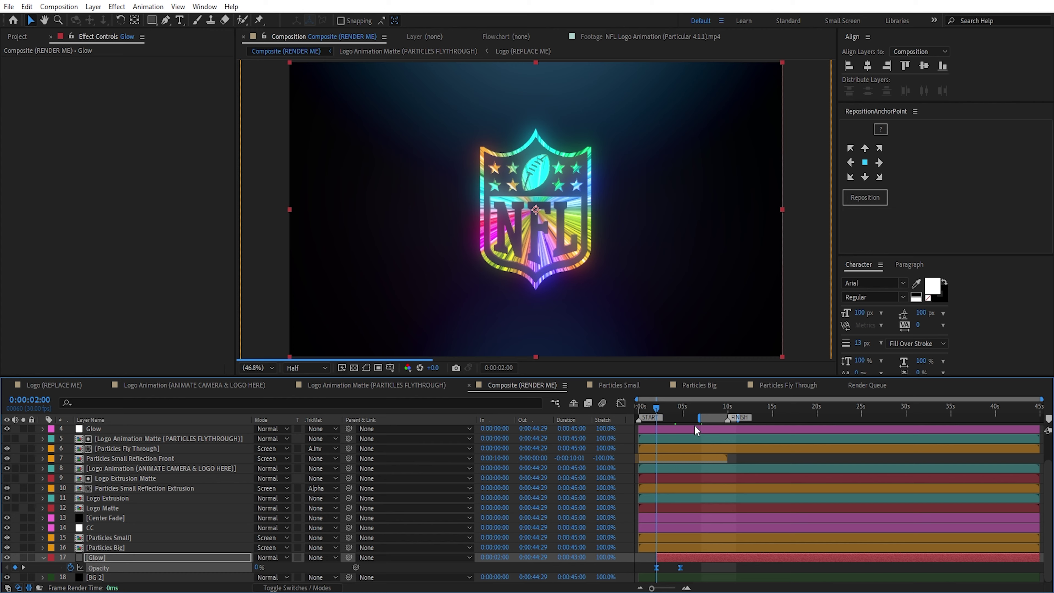
Step: Select the CC Final Adjustments layer and examine its Curves and Hue/Saturation effects
scroll(144, 450, up, 3)
click(144, 449)
click(110, 441)
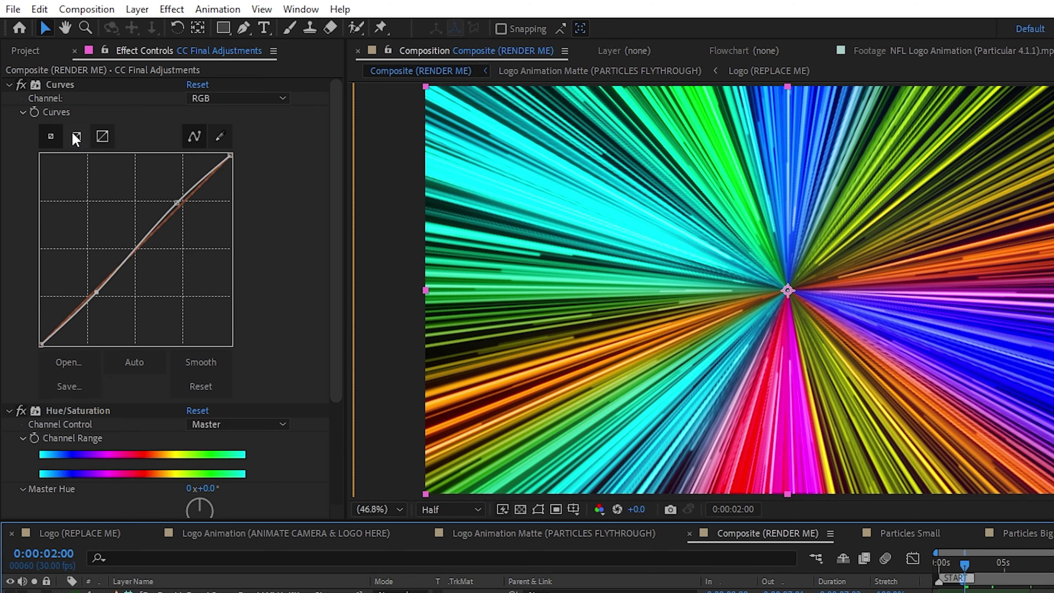
click(41, 61)
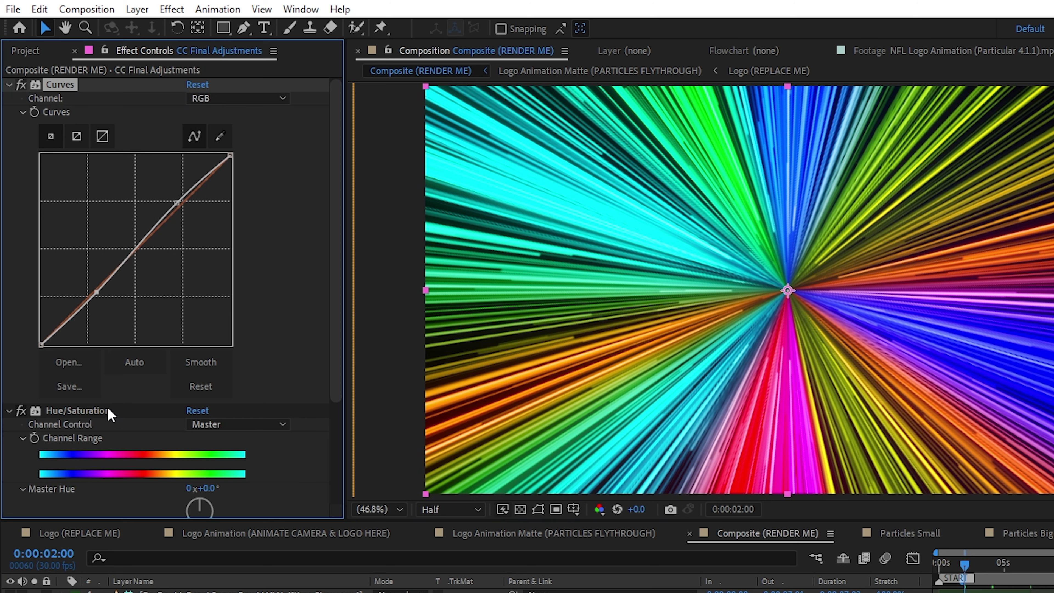
click(109, 411)
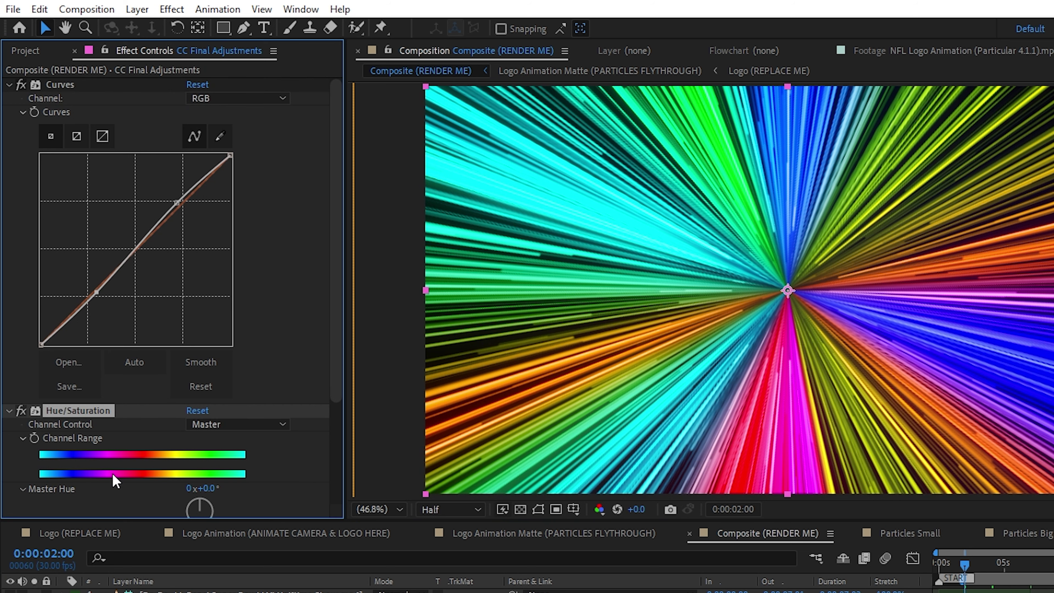
scroll(114, 477, down, 4)
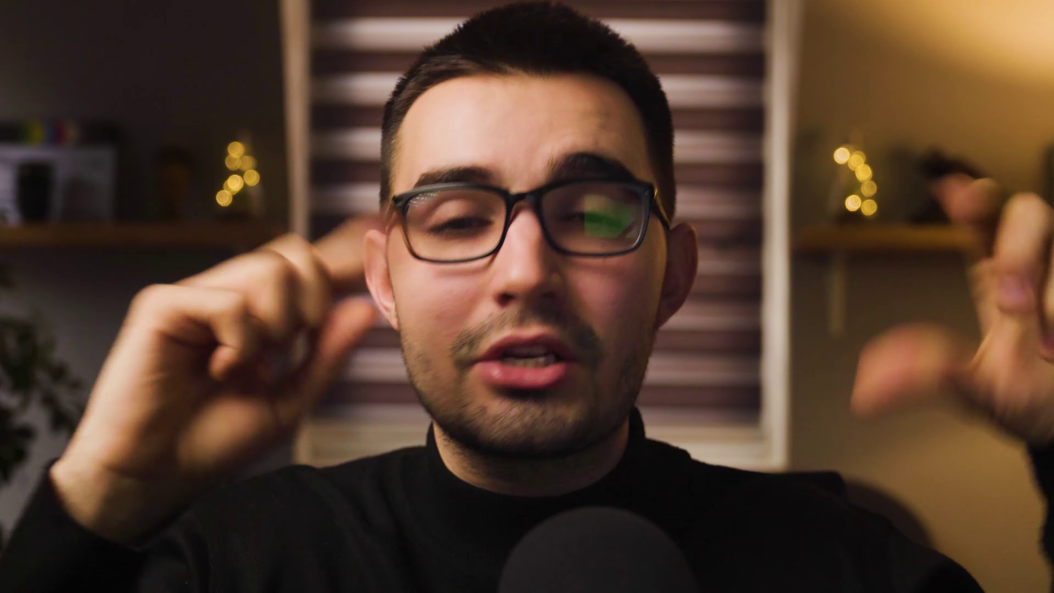